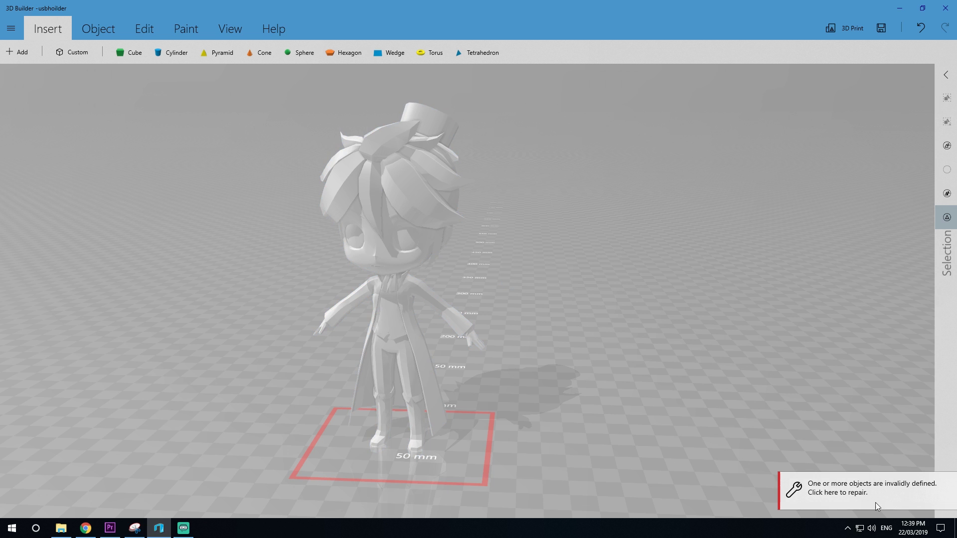
Repair the figure's invalidly defined objects and orbit to view it from the front
{"action": "left_click", "coordinate": [887, 502]}
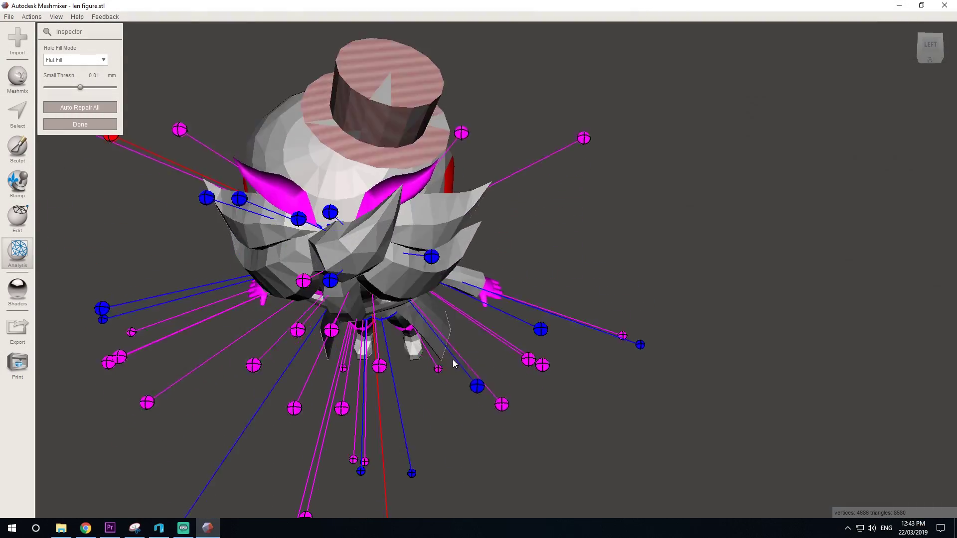
{"action": "right_click_drag", "start_coordinate": [453, 360], "coordinate": [449, 240]}
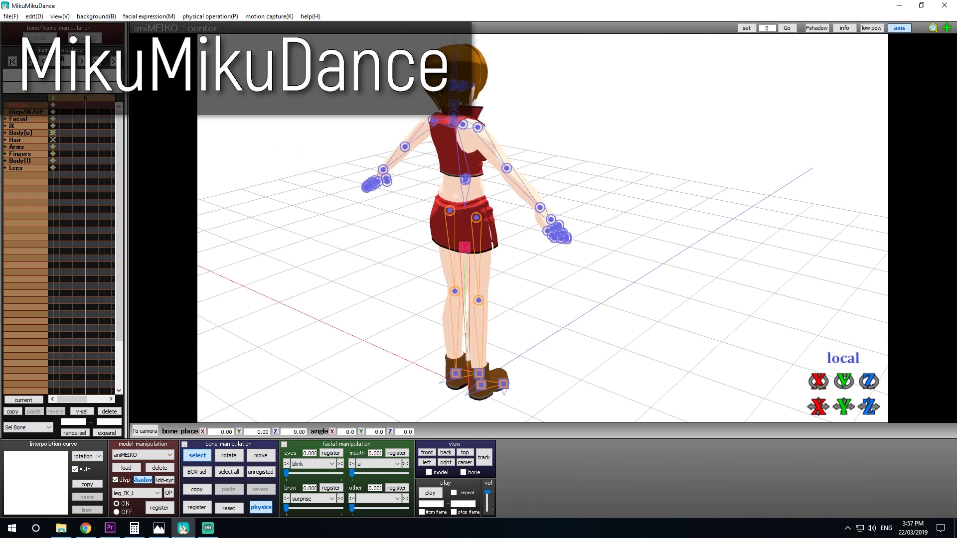
Start playback of the sample dance animation
{"action": "left_click", "coordinate": [553, 493]}
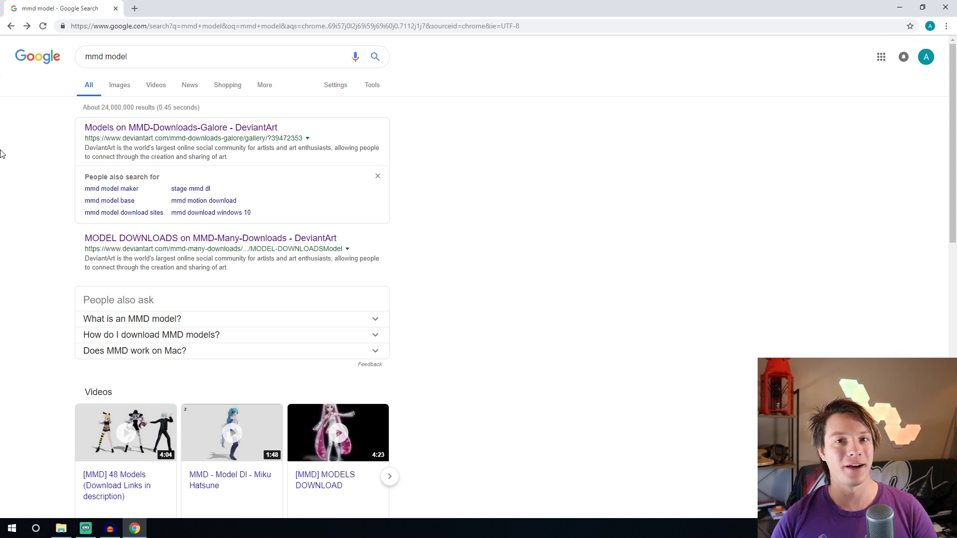
Open the 'Models on MMD-Downloads-Galore - DeviantArt' result from the mmd model search
{"action": "left_click", "coordinate": [137, 49]}
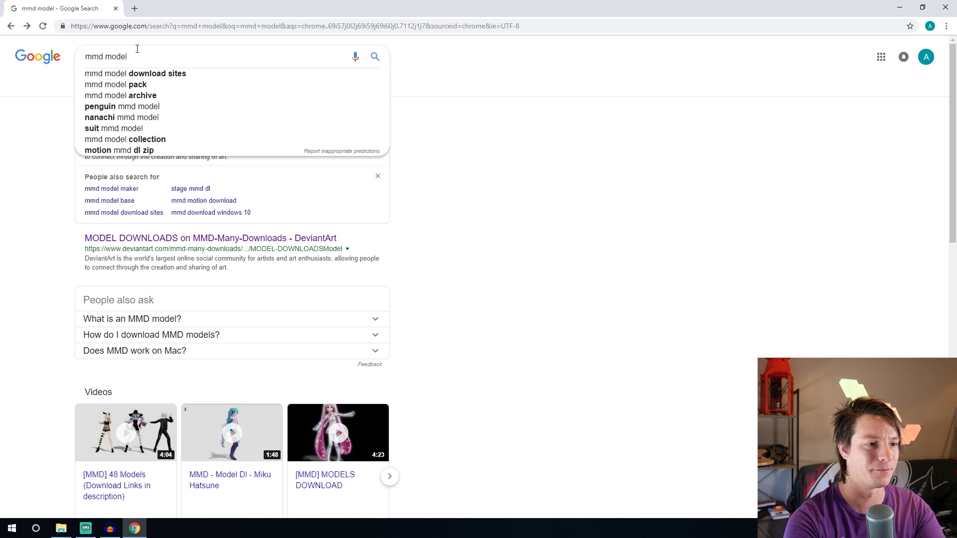
{"action": "left_click", "coordinate": [68, 90]}
{"action": "left_click", "coordinate": [129, 127]}
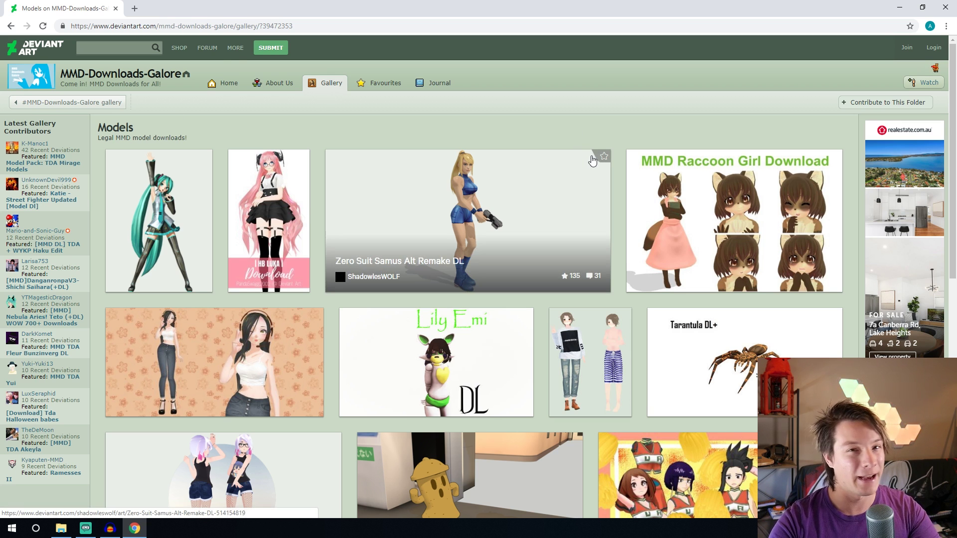
Scroll down the Models gallery to browse more downloadable MMD models
{"action": "scroll", "coordinate": [659, 113], "scroll_direction": "down", "scroll_amount": 1}
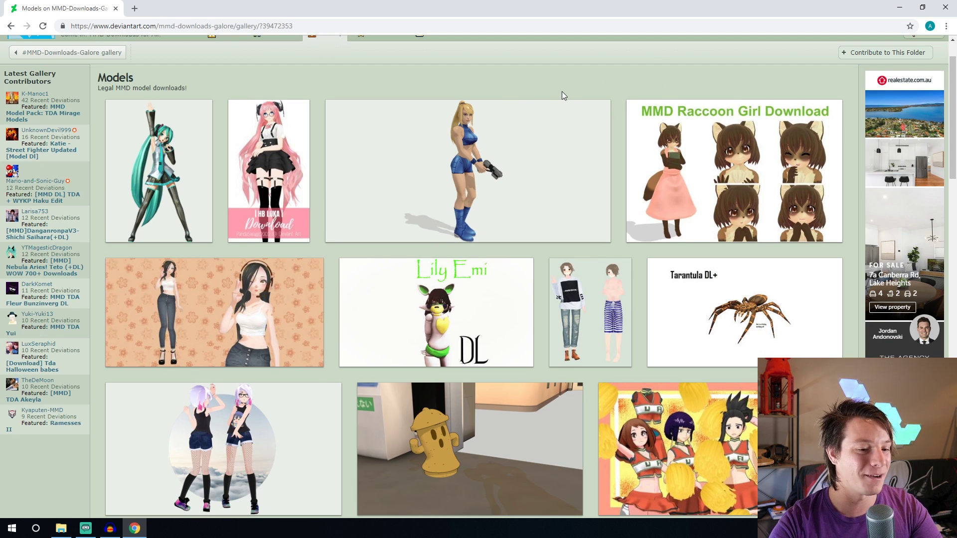
{"action": "scroll", "coordinate": [554, 108], "scroll_direction": "down", "scroll_amount": 3}
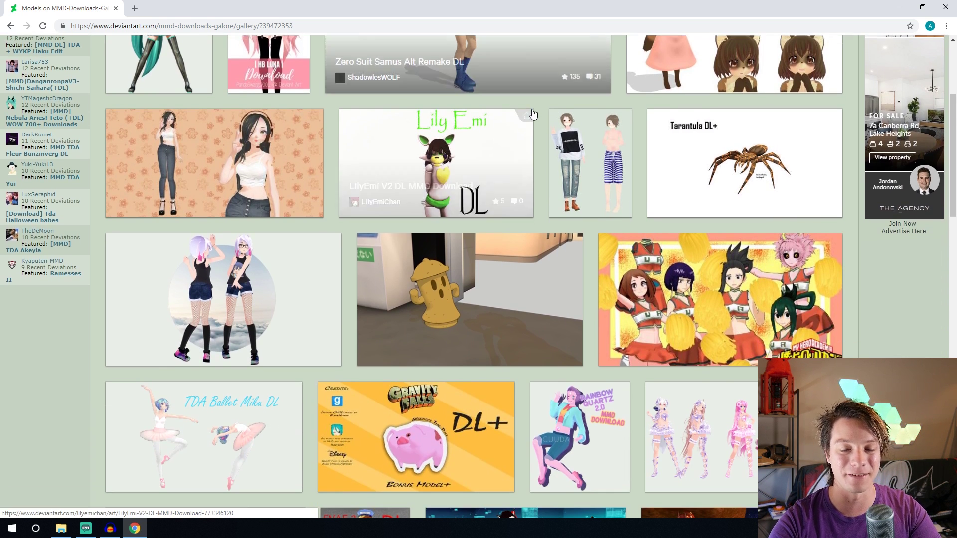
{"action": "scroll", "coordinate": [2, 184], "scroll_direction": "down", "scroll_amount": 10}
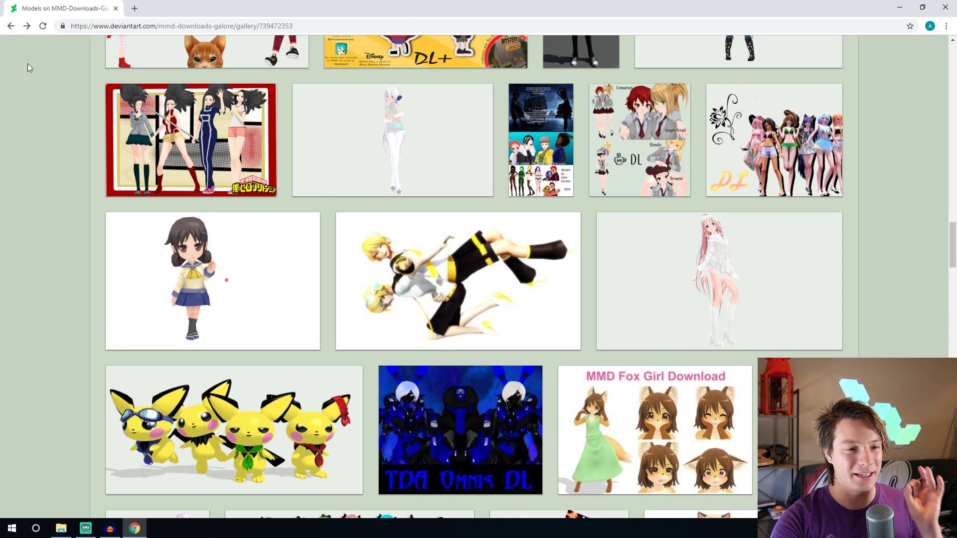
{"action": "scroll", "coordinate": [259, 334], "scroll_direction": "down", "scroll_amount": 2}
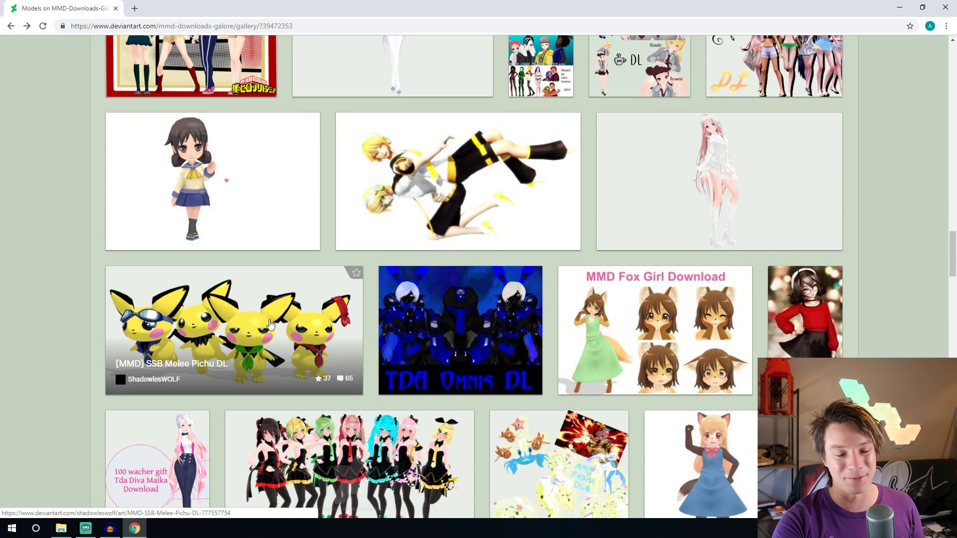
{"action": "scroll", "coordinate": [5, 285], "scroll_direction": "down", "scroll_amount": 2}
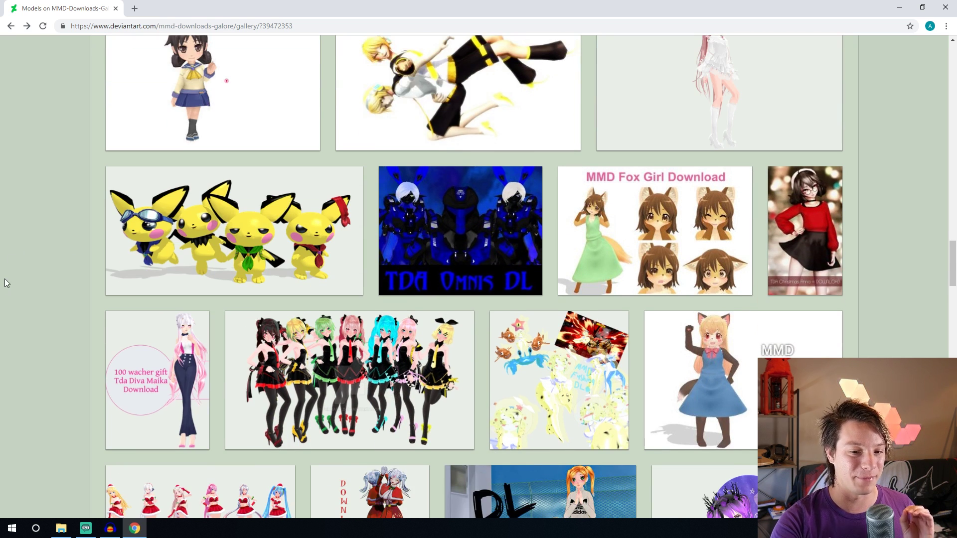
{"action": "scroll", "coordinate": [5, 279], "scroll_direction": "down", "scroll_amount": 2}
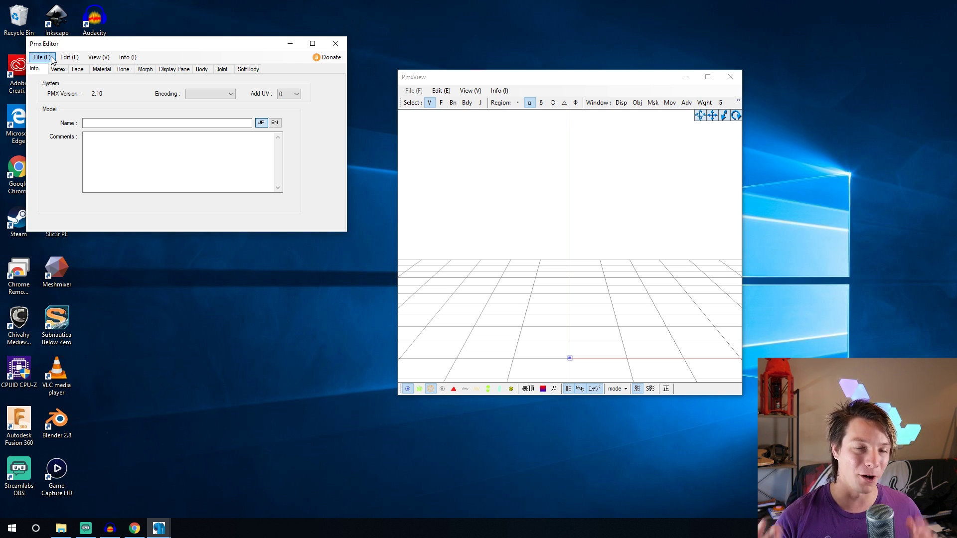
Open Pumpkin Syndrome LEN.pmx, maximise the model view and orbit around the figure
{"action": "left_click", "coordinate": [52, 60]}
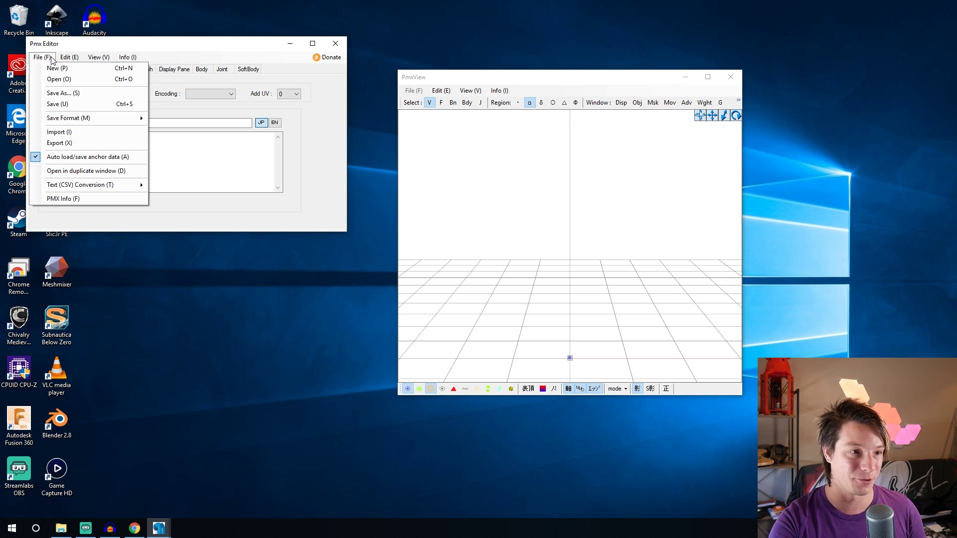
{"action": "left_click", "coordinate": [38, 56]}
{"action": "left_click", "coordinate": [38, 56]}
{"action": "left_click", "coordinate": [50, 79]}
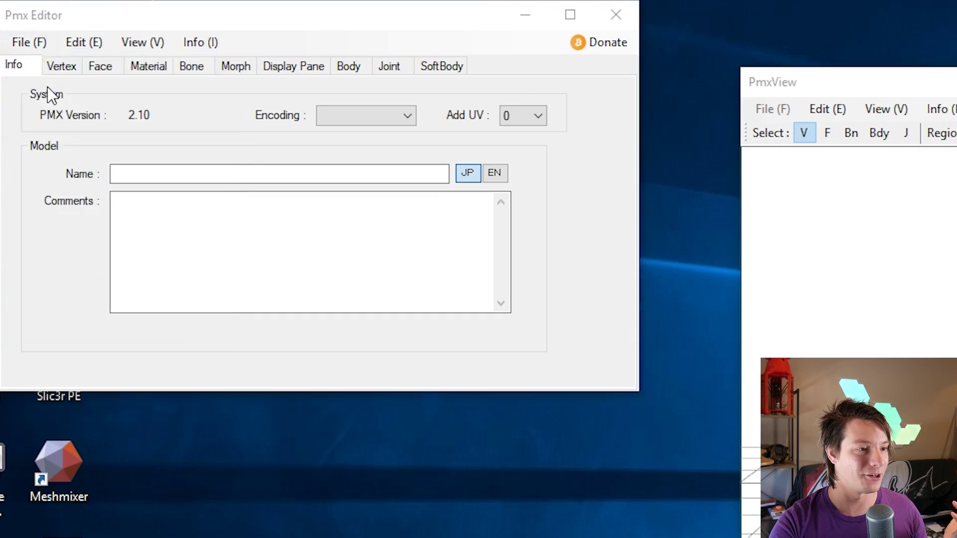
{"action": "double_click", "coordinate": [322, 188]}
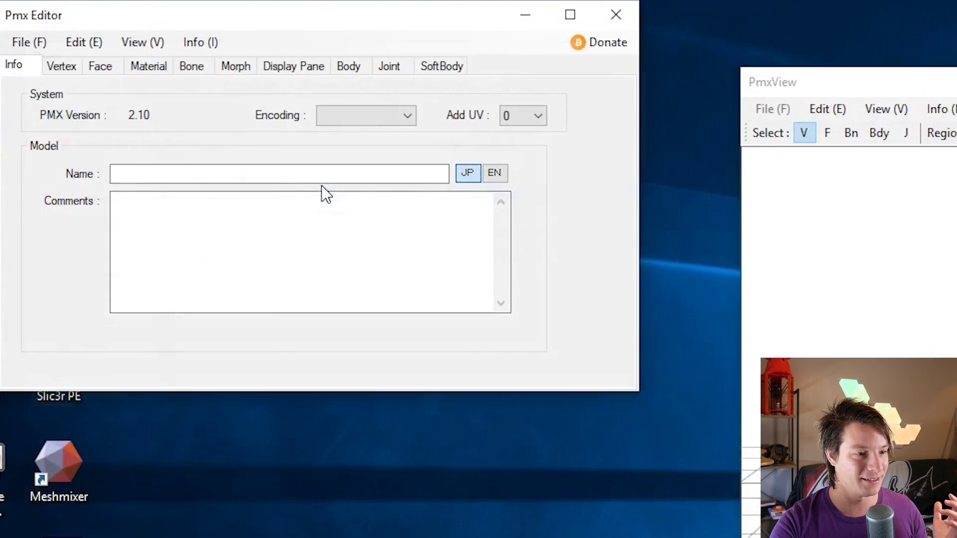
{"action": "left_click", "coordinate": [705, 78]}
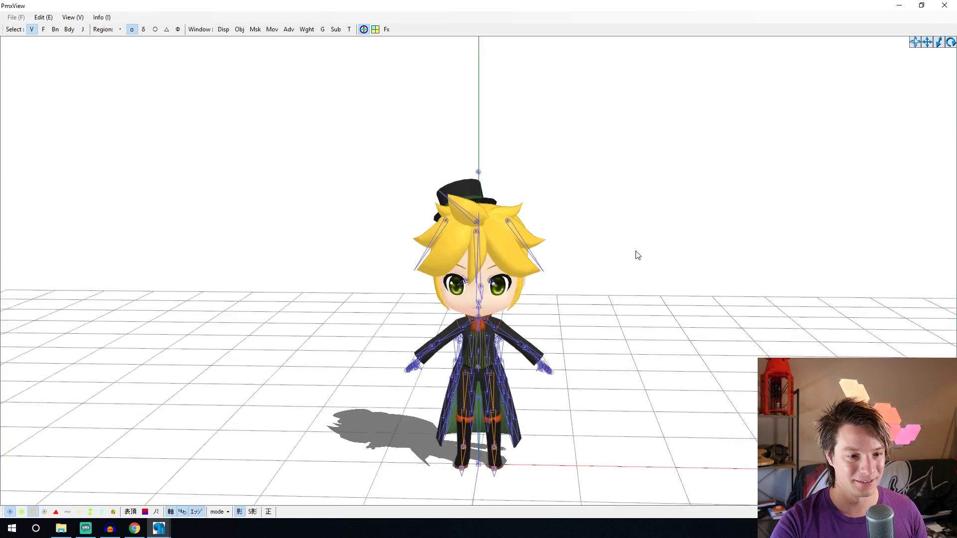
{"action": "right_click_drag", "start_coordinate": [637, 255], "coordinate": [569, 259]}
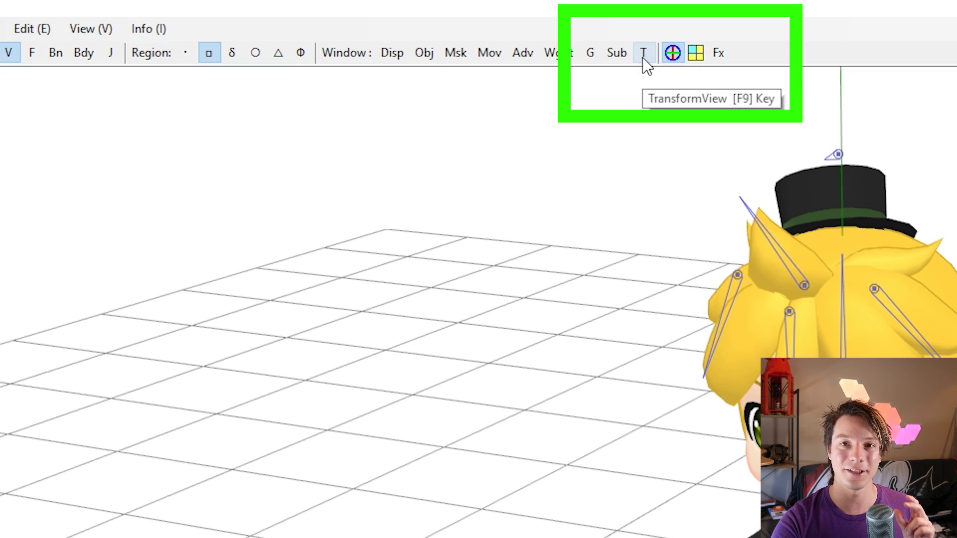
In Transform View, select the left elbow bone and rotate the arm up toward a T-pose
{"action": "left_click", "coordinate": [643, 57]}
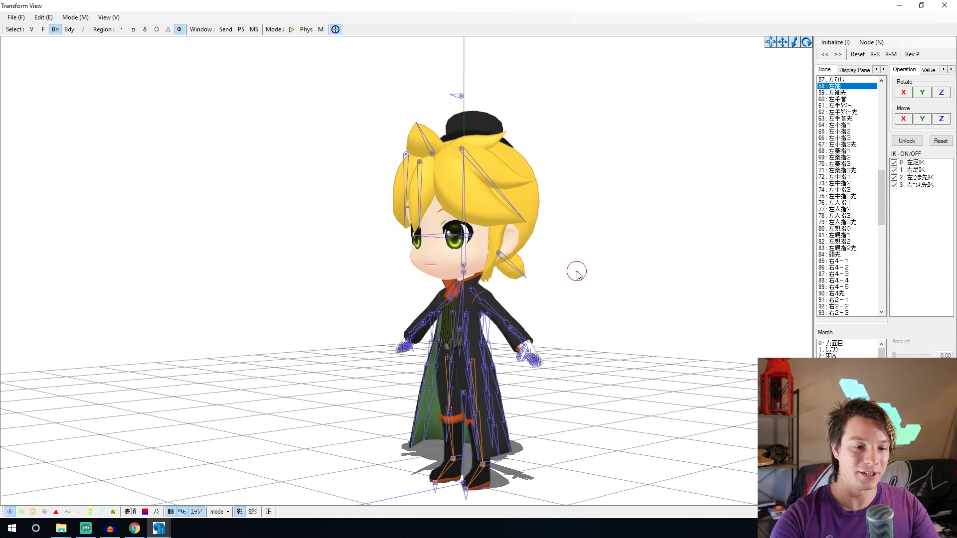
{"action": "right_click_drag", "start_coordinate": [577, 271], "coordinate": [568, 311]}
{"action": "scroll", "coordinate": [567, 311], "scroll_direction": "up", "scroll_amount": 3}
{"action": "left_click", "coordinate": [567, 312]}
{"action": "left_click", "coordinate": [566, 287]}
{"action": "left_click", "coordinate": [561, 263]}
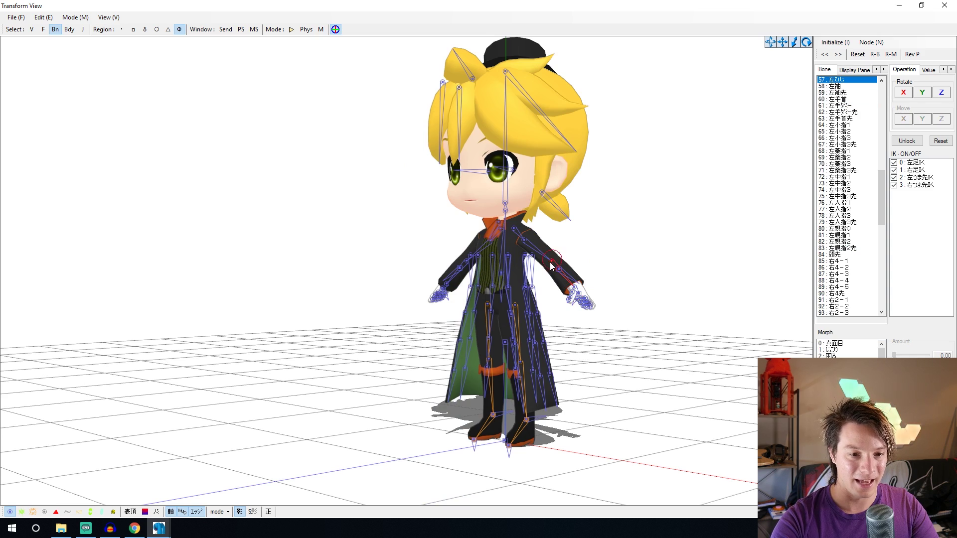
{"action": "left_click_drag", "start_coordinate": [560, 264], "coordinate": [574, 250]}
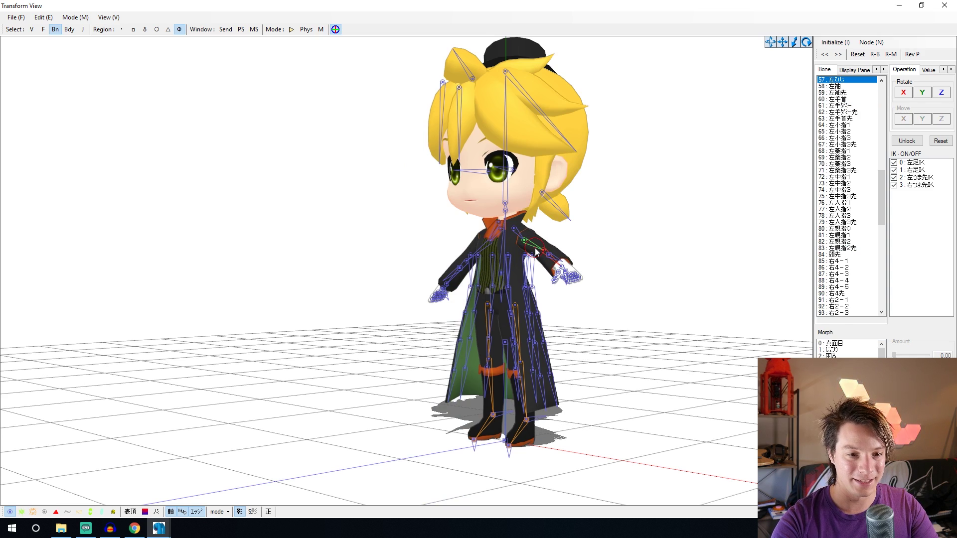
From the rear view, reselect the left elbow bone and rotate the arm further upward
{"action": "right_click_drag", "start_coordinate": [574, 251], "coordinate": [357, 252]}
{"action": "scroll", "coordinate": [496, 272], "scroll_direction": "up", "scroll_amount": 3}
{"action": "left_click", "coordinate": [496, 272]}
{"action": "left_click", "coordinate": [356, 249]}
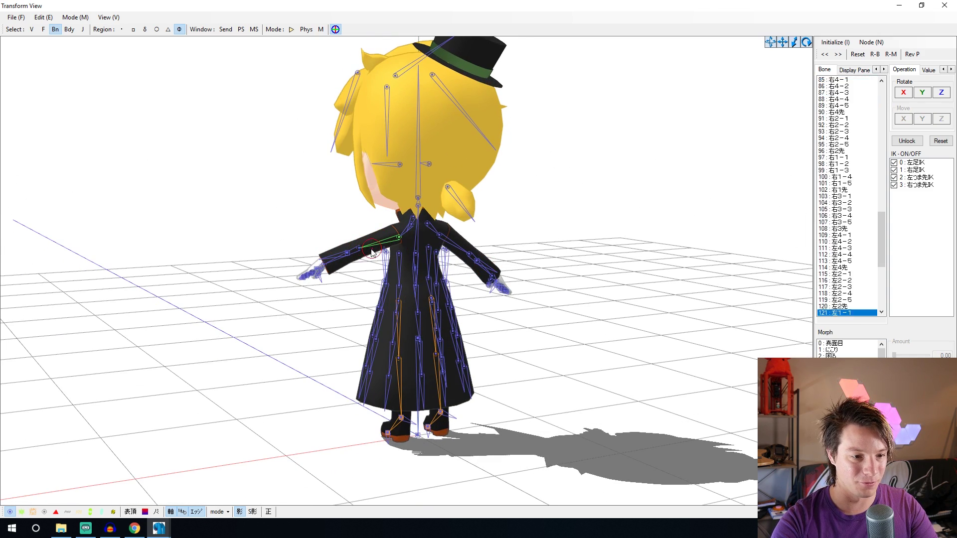
{"action": "left_click_drag", "start_coordinate": [362, 254], "coordinate": [353, 233]}
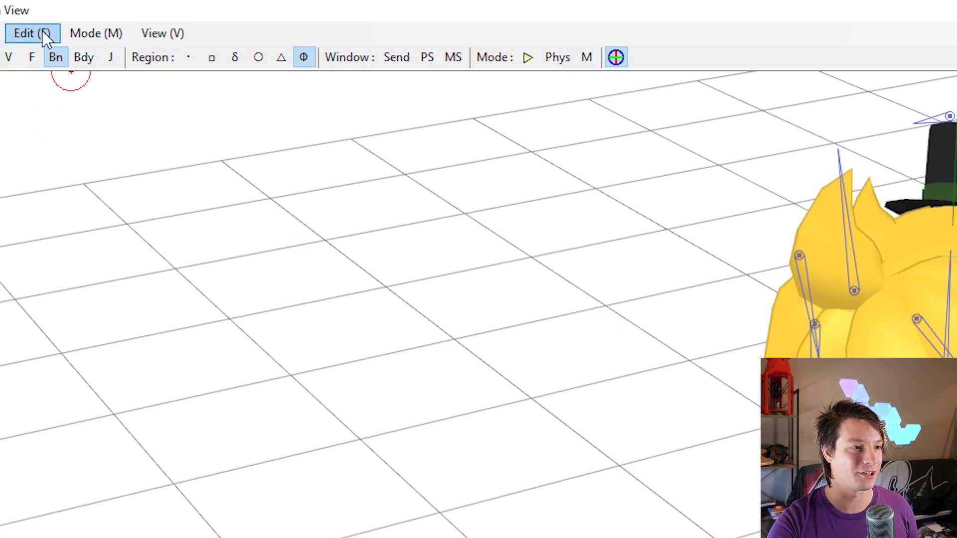
Close Transform View and turn the main view to face the model's front
{"action": "left_click", "coordinate": [43, 32]}
{"action": "mouse_move", "coordinate": [105, 382]}
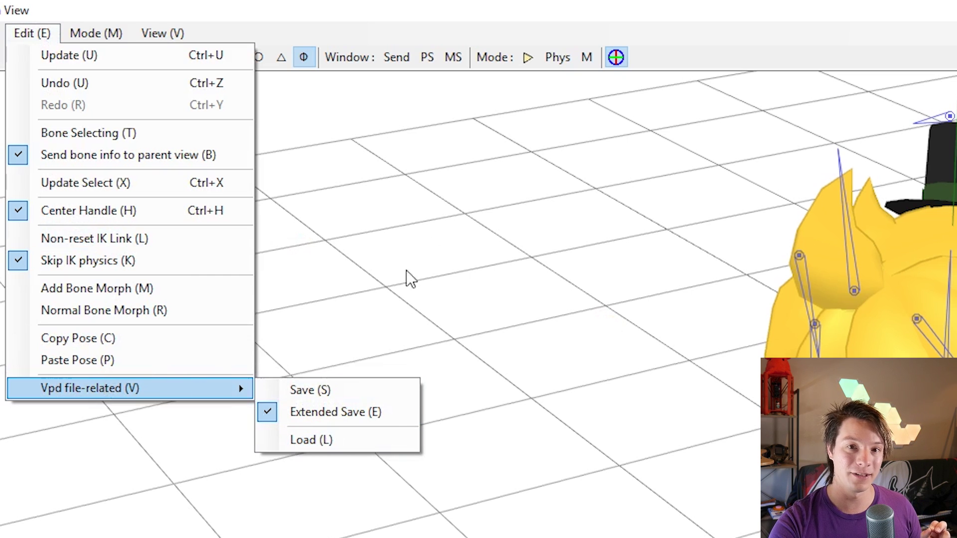
{"action": "left_click", "coordinate": [460, 223]}
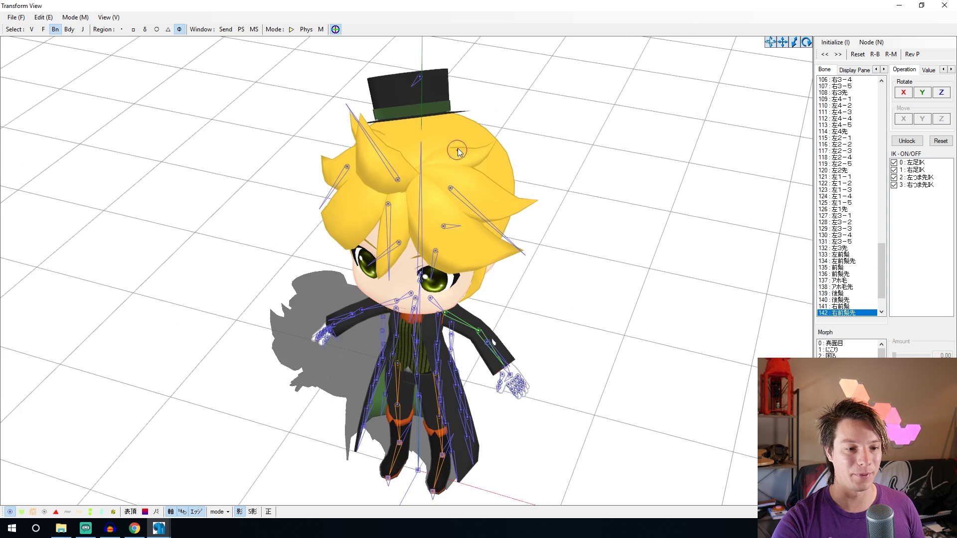
{"action": "left_click_drag", "start_coordinate": [460, 223], "coordinate": [781, 326]}
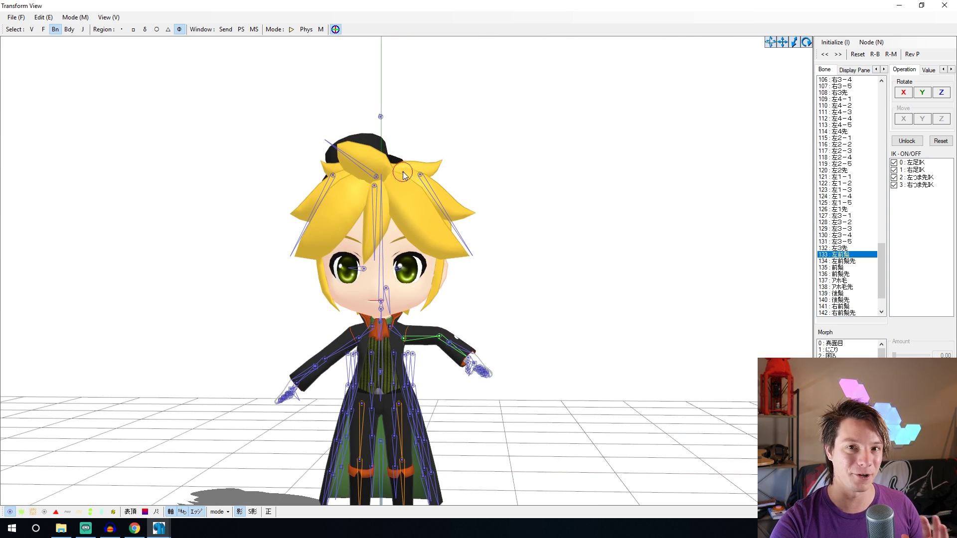
{"action": "left_click", "coordinate": [945, 6]}
{"action": "mouse_move", "coordinate": [384, 209]}
{"action": "right_mouse_down"}
{"action": "mouse_move", "coordinate": [402, 178]}
{"action": "mouse_move", "coordinate": [372, 211]}
{"action": "right_mouse_up"}
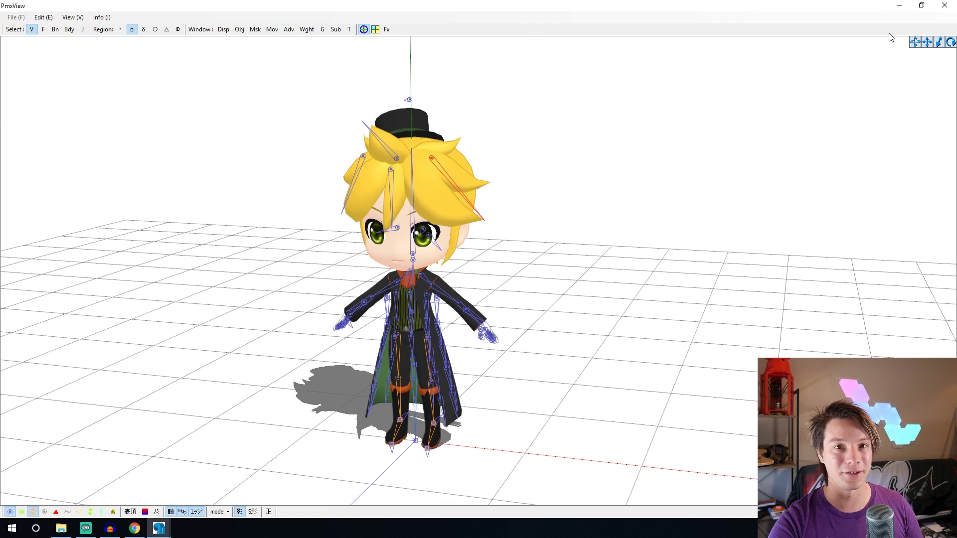
Export the model as an Alias Wavefront OBJ, accepting the custom scale of 1
{"action": "left_click", "coordinate": [919, 5]}
{"action": "left_click_drag", "start_coordinate": [611, 79], "coordinate": [776, 84]}
{"action": "left_click", "coordinate": [263, 101]}
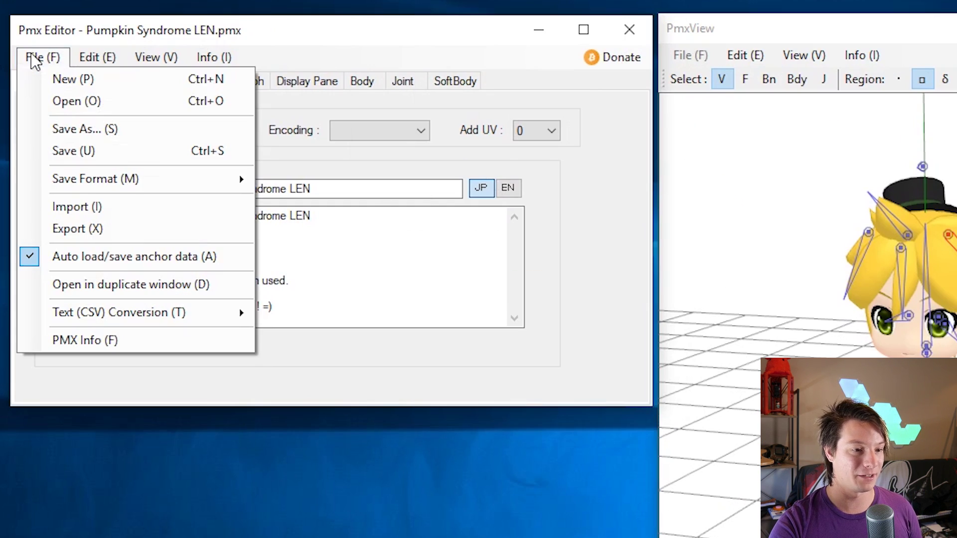
{"action": "left_click", "coordinate": [152, 230]}
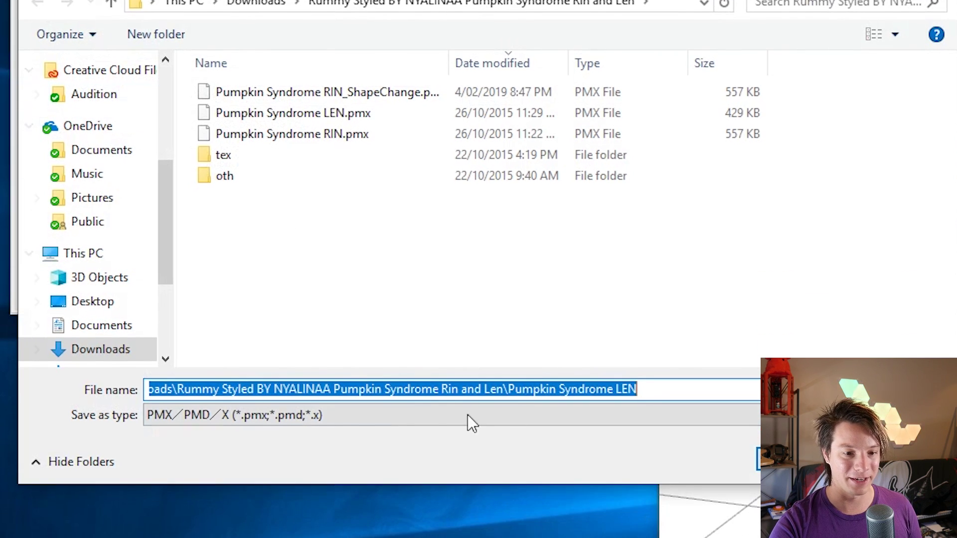
{"action": "left_click", "coordinate": [353, 490]}
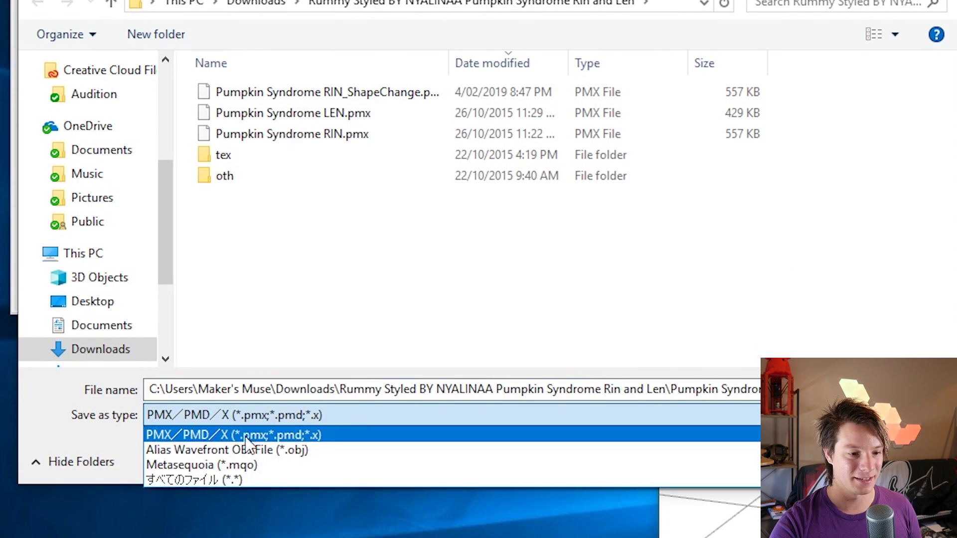
{"action": "left_click", "coordinate": [269, 449]}
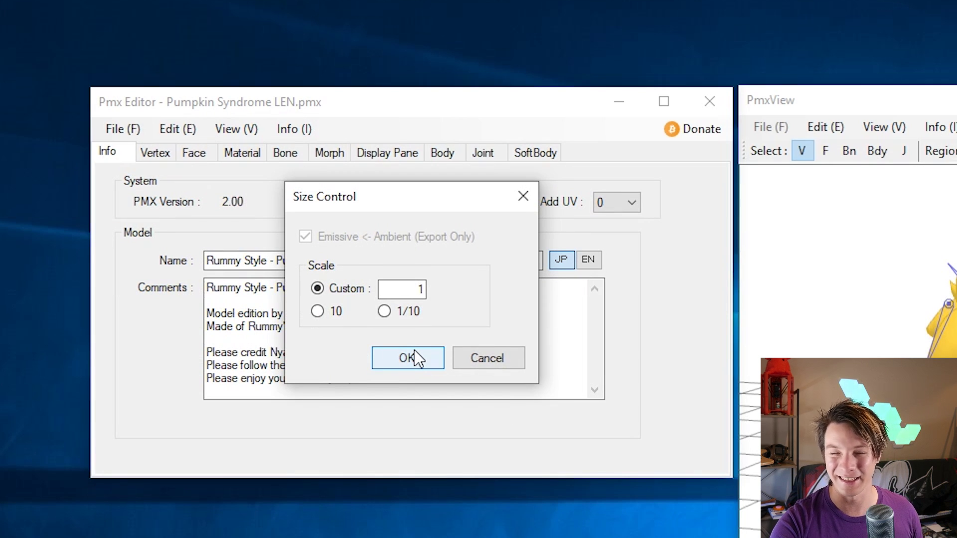
{"action": "left_click", "coordinate": [415, 351]}
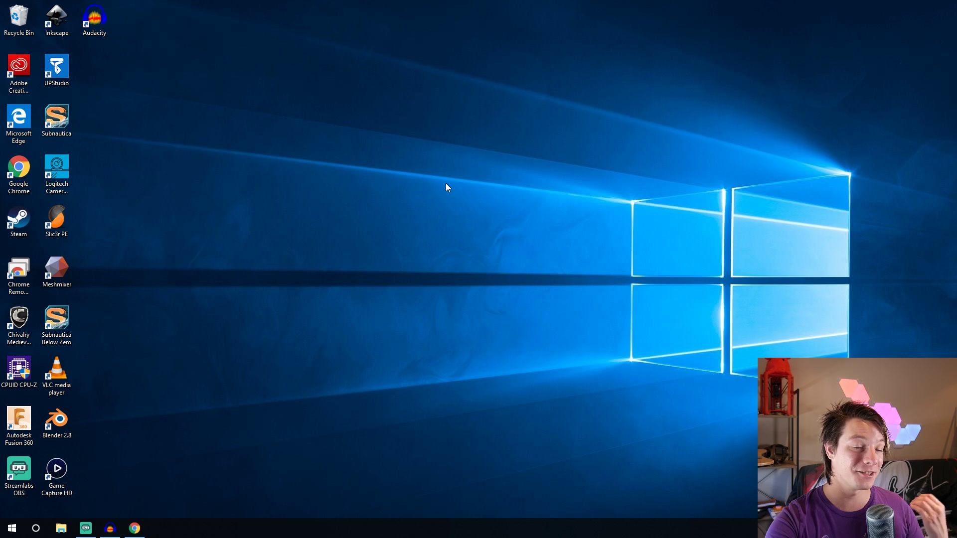
Launch Meshmixer full-screen, orbit the Pumpkin Syndrome LEN2 figure upright, and start a mesh export
{"action": "double_click", "coordinate": [56, 269]}
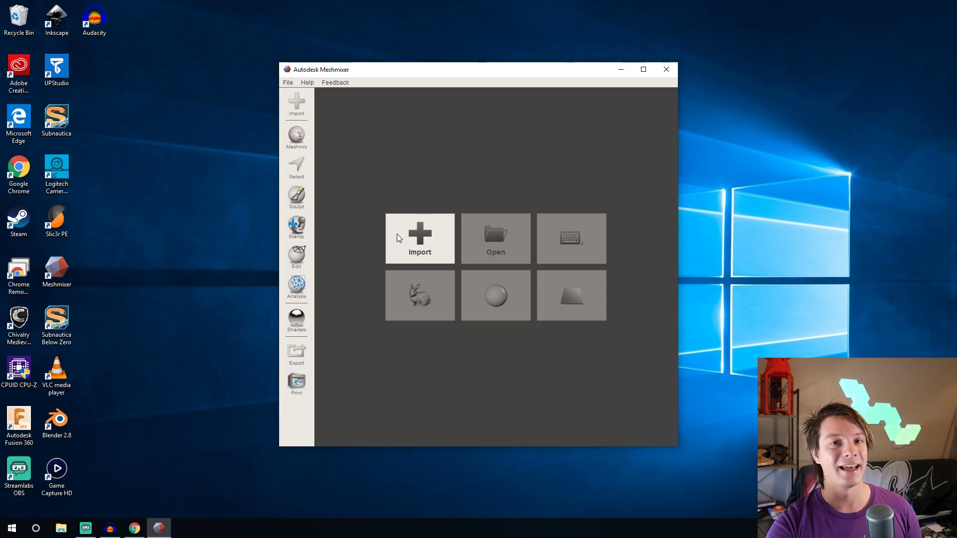
{"action": "left_click", "coordinate": [650, 69]}
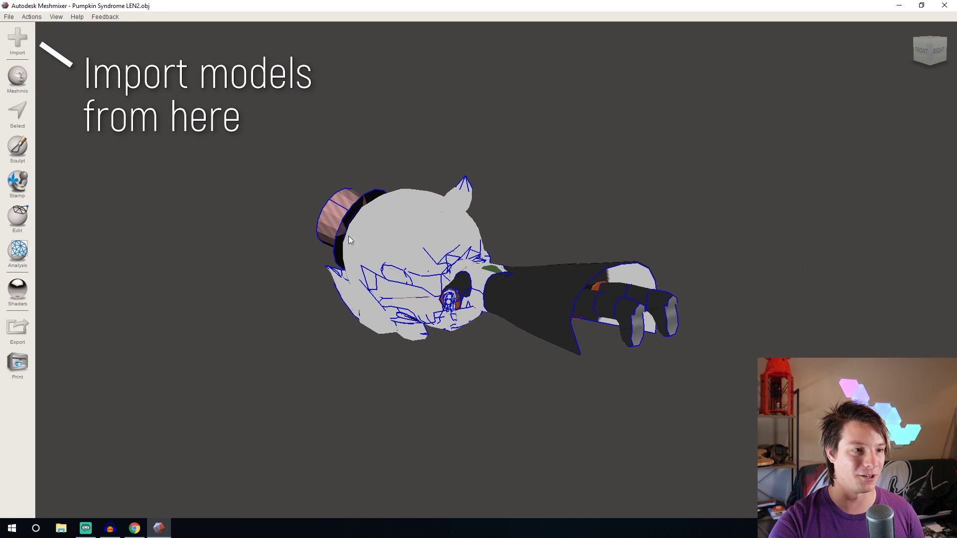
{"action": "right_click_drag", "start_coordinate": [348, 240], "coordinate": [469, 209]}
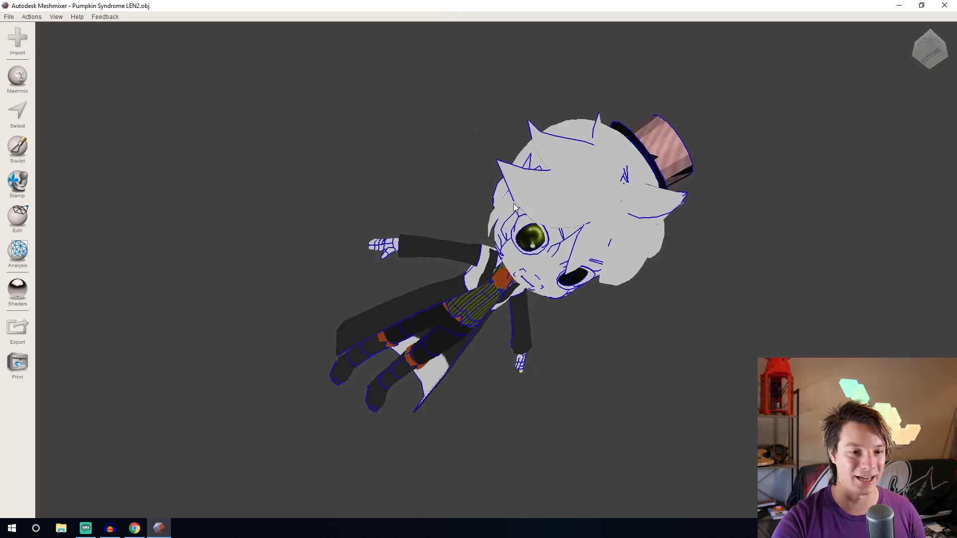
{"action": "right_click_drag", "start_coordinate": [515, 207], "coordinate": [446, 331]}
{"action": "right_click_drag", "start_coordinate": [478, 245], "coordinate": [359, 229]}
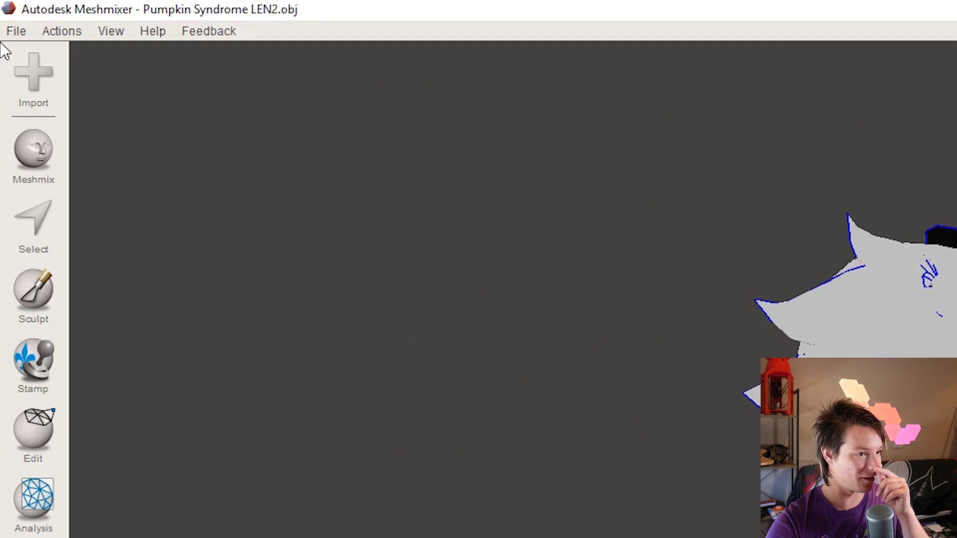
{"action": "left_click", "coordinate": [9, 16]}
{"action": "left_click", "coordinate": [181, 310]}
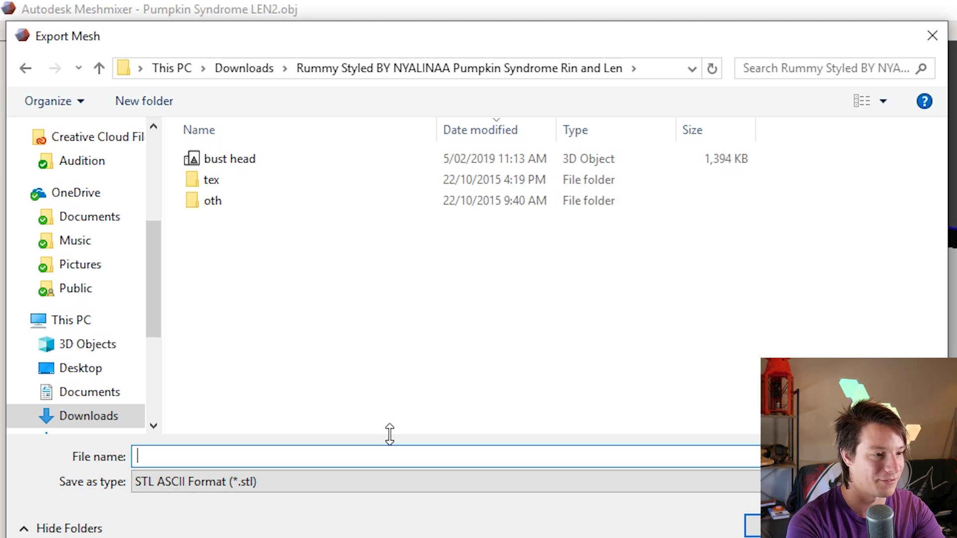
Type 'len figu' as the exported STL file name
{"action": "type", "text": "len"}
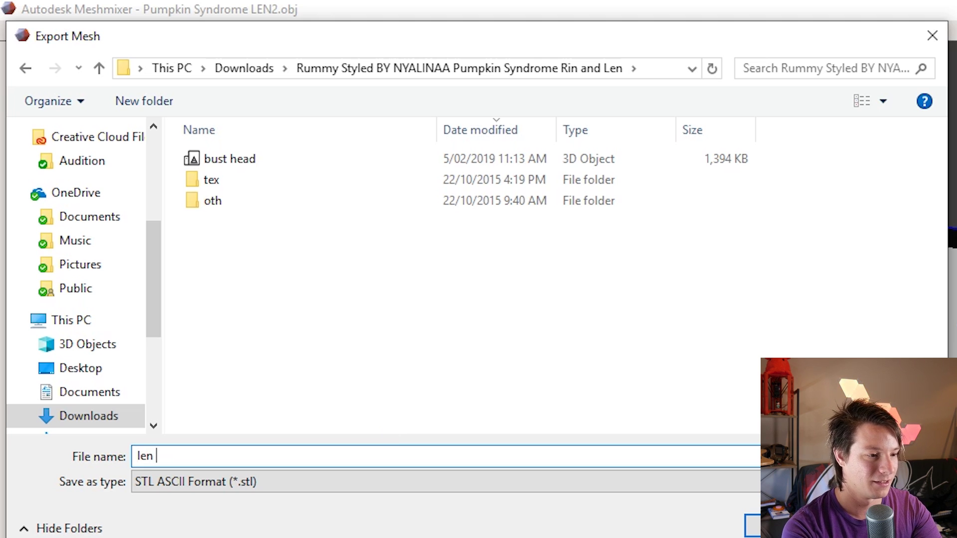
{"action": "type", "text": " figu"}
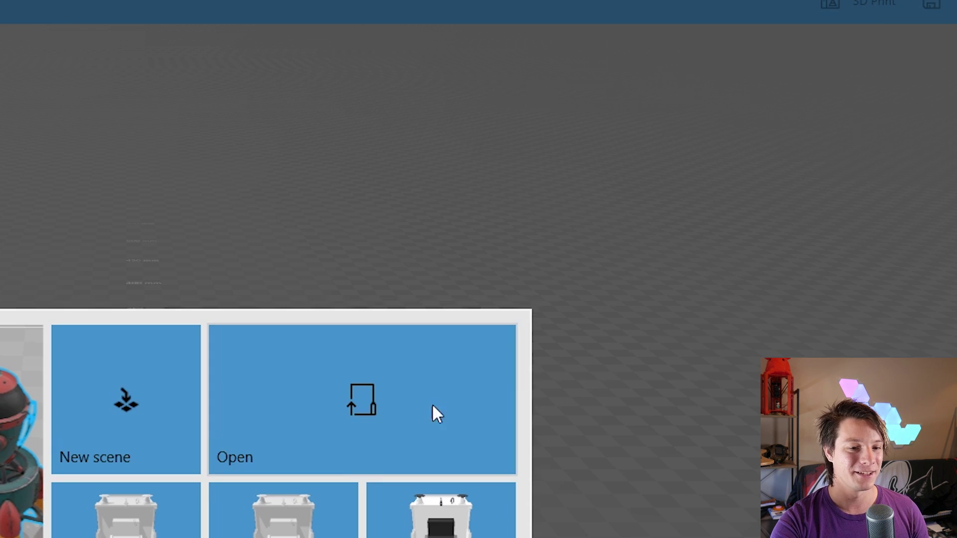
Open the len figure model file in 3D Builder and orbit to look down on it
{"action": "left_click", "coordinate": [600, 235]}
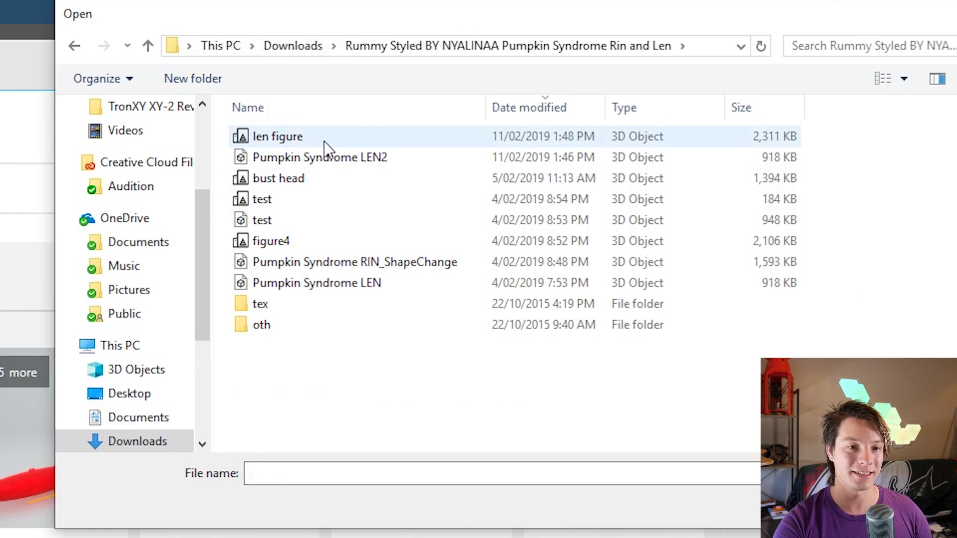
{"action": "left_click", "coordinate": [324, 139]}
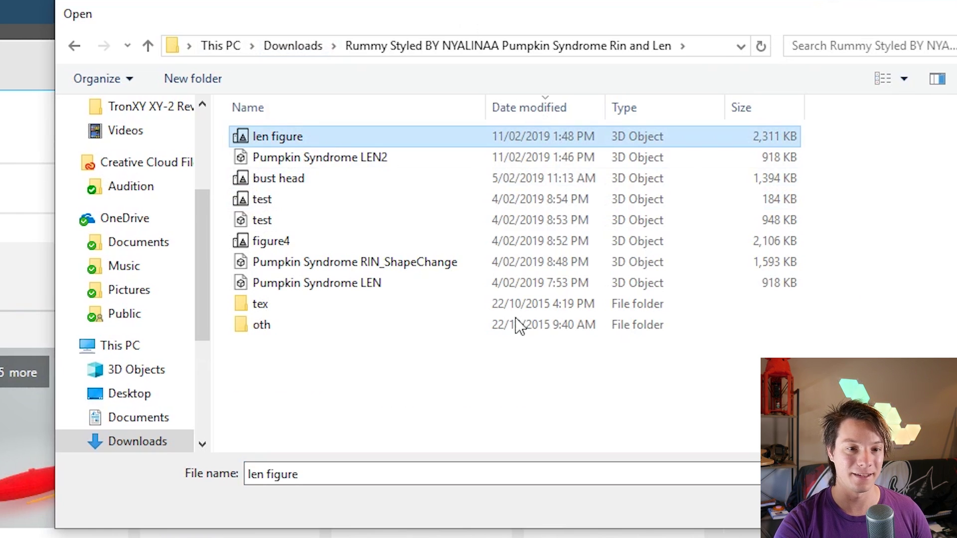
{"action": "key", "text": "Return"}
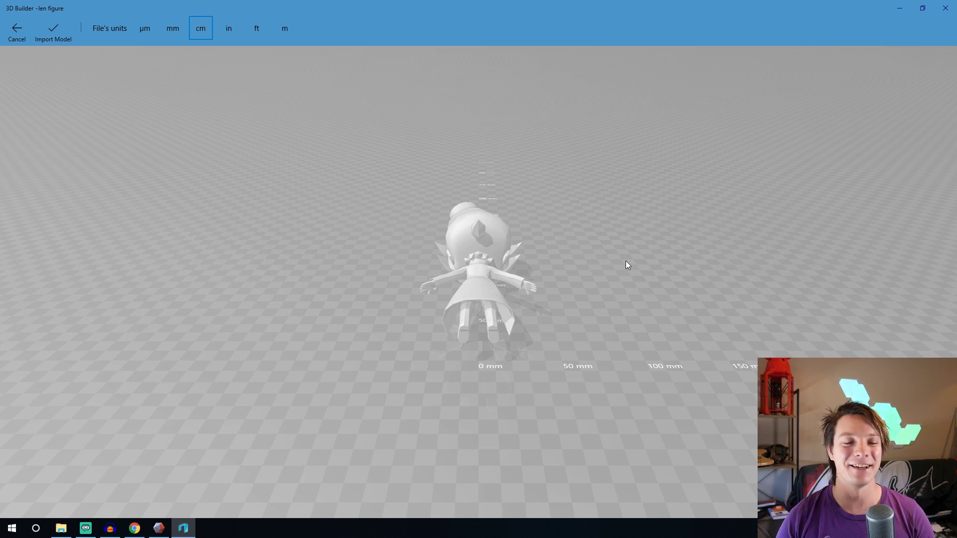
{"action": "scroll", "coordinate": [676, 262], "scroll_direction": "up", "scroll_amount": 8}
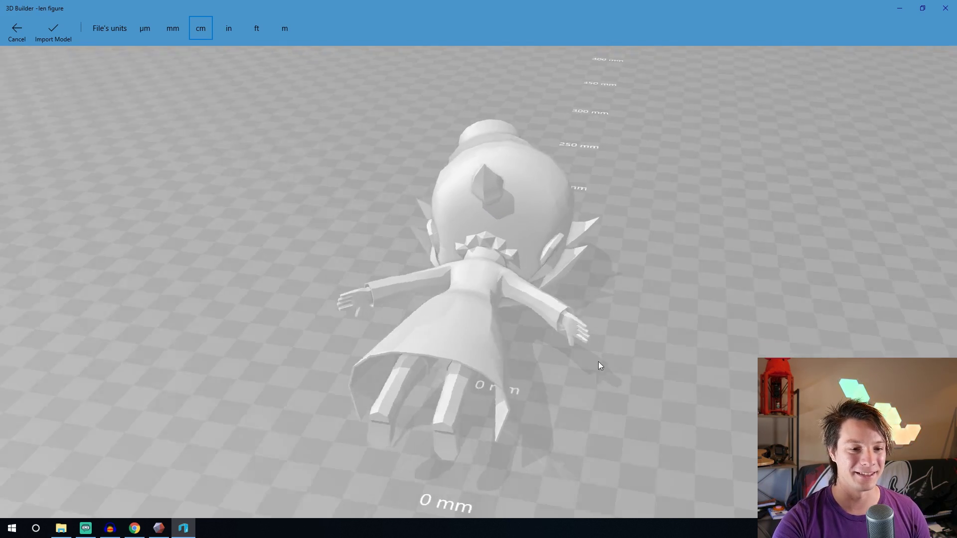
{"action": "left_click_drag", "start_coordinate": [599, 366], "coordinate": [528, 373]}
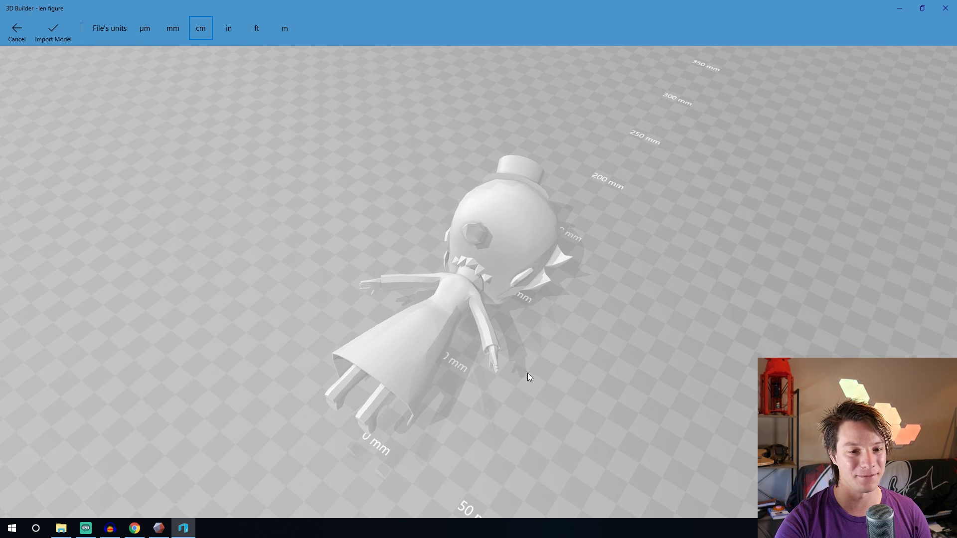
Set the file's units to cm after comparing them with mm
{"action": "left_click", "coordinate": [201, 30]}
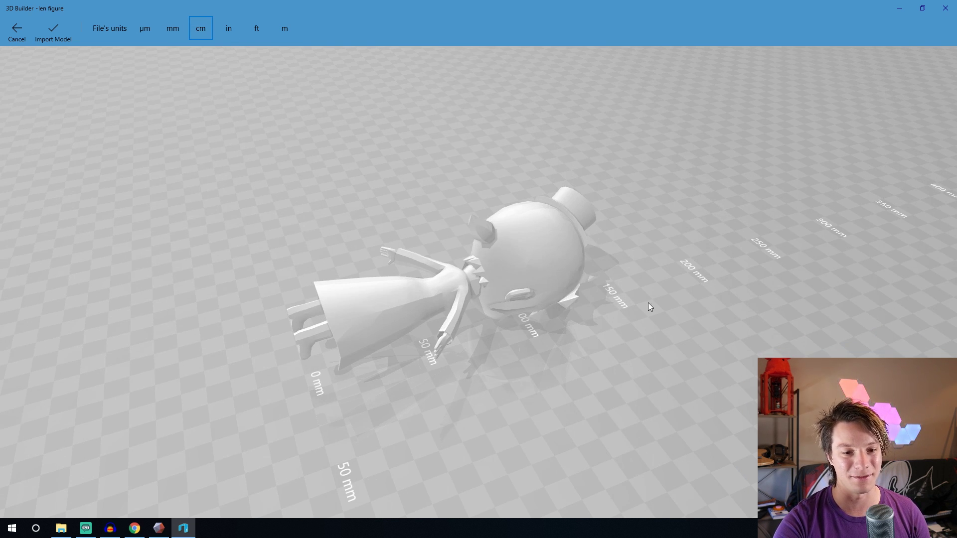
{"action": "left_click_drag", "start_coordinate": [256, 229], "coordinate": [290, 245]}
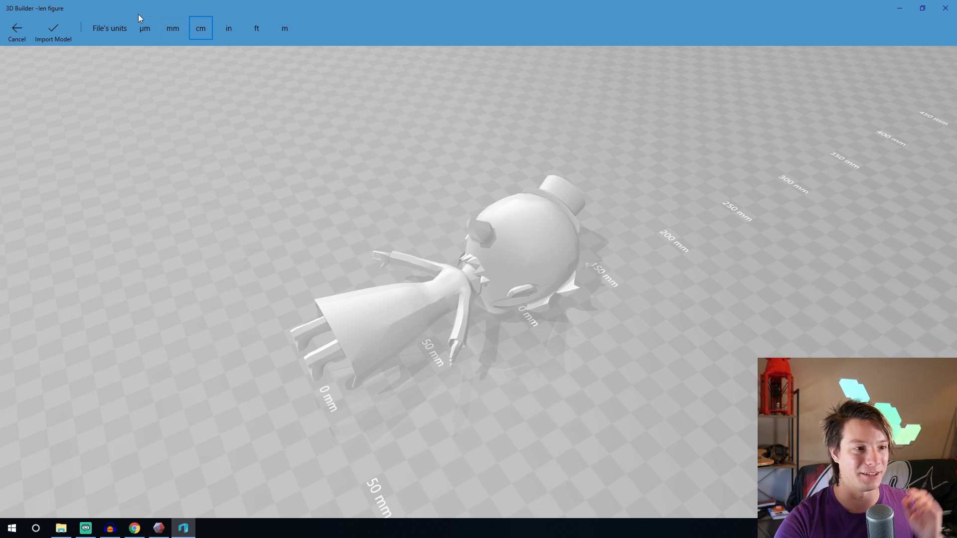
{"action": "left_click", "coordinate": [173, 29]}
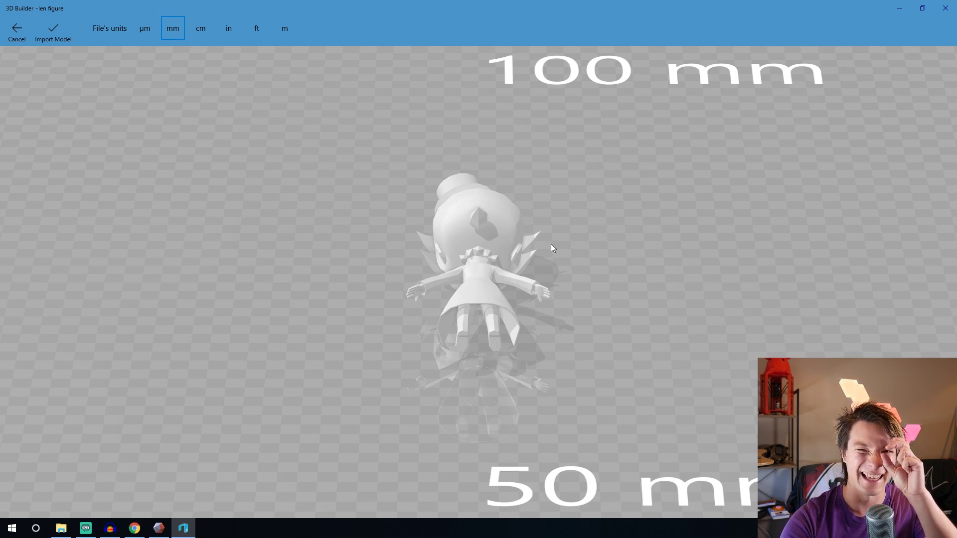
{"action": "left_click", "coordinate": [203, 21]}
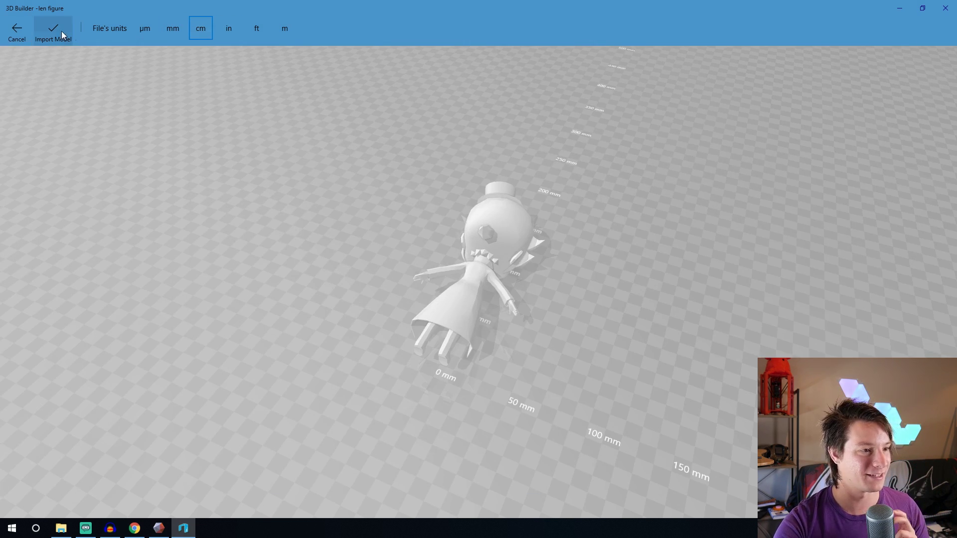
Import the len figure model into 3D Builder and repair its invalidly defined objects
{"action": "left_click", "coordinate": [58, 32]}
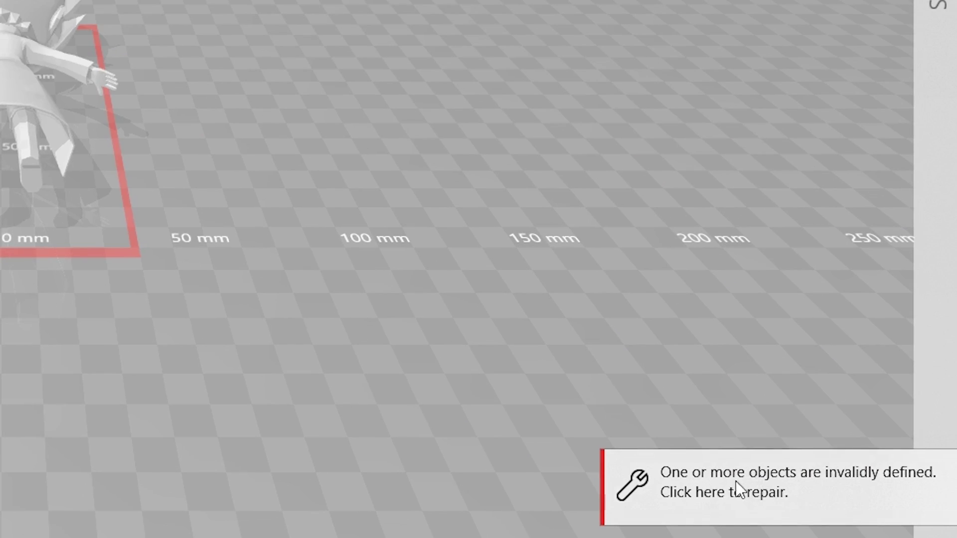
{"action": "left_click", "coordinate": [818, 501]}
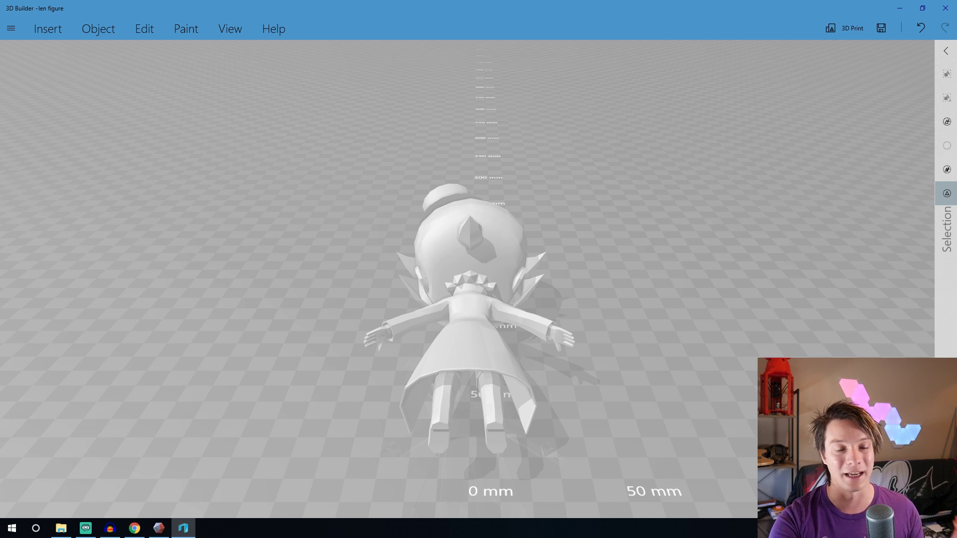
{"action": "left_click_drag", "start_coordinate": [643, 399], "coordinate": [639, 431]}
{"action": "mouse_move", "coordinate": [419, 249]}
{"action": "left_mouse_down"}
{"action": "mouse_move", "coordinate": [404, 263]}
{"action": "mouse_move", "coordinate": [418, 251]}
{"action": "left_mouse_up"}
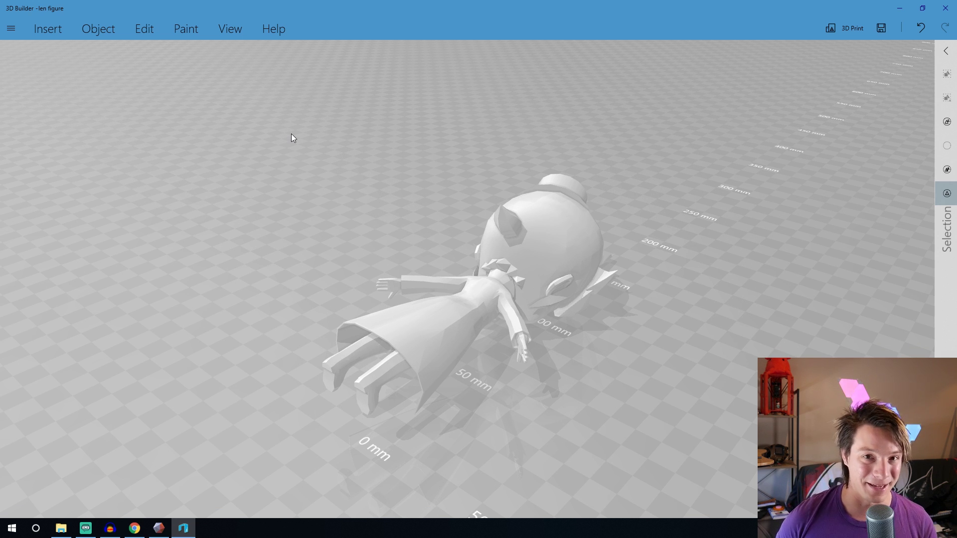
Save the repaired figure as the STL file 'len figure fixed', accepting the information-loss warning
{"action": "left_click", "coordinate": [48, 28]}
{"action": "left_click", "coordinate": [11, 29]}
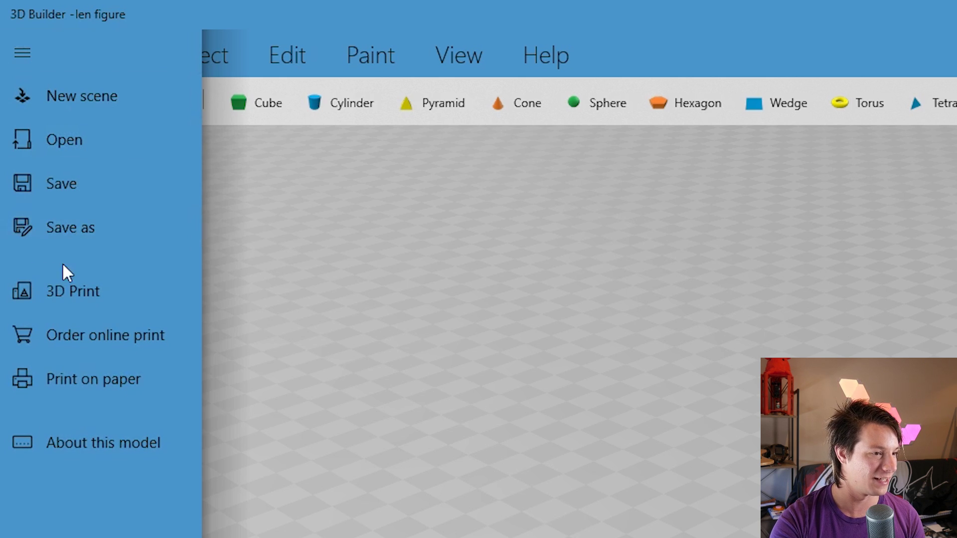
{"action": "left_click", "coordinate": [75, 225]}
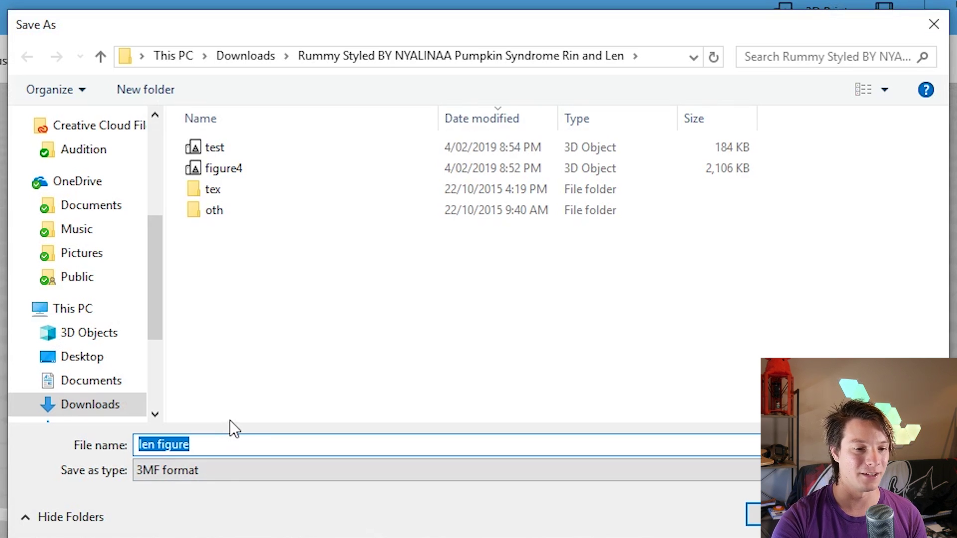
{"action": "left_click", "coordinate": [226, 470]}
{"action": "left_click", "coordinate": [229, 504]}
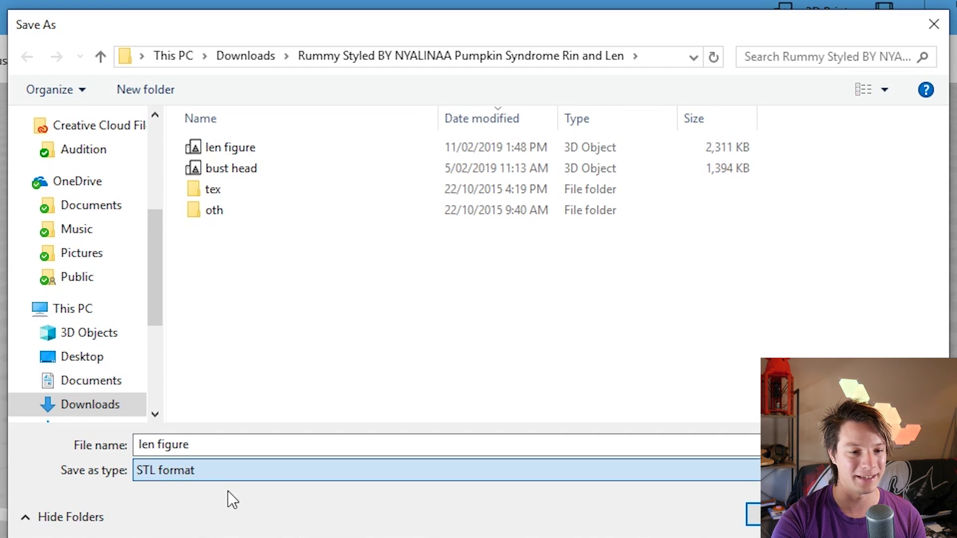
{"action": "triple_click", "coordinate": [240, 444]}
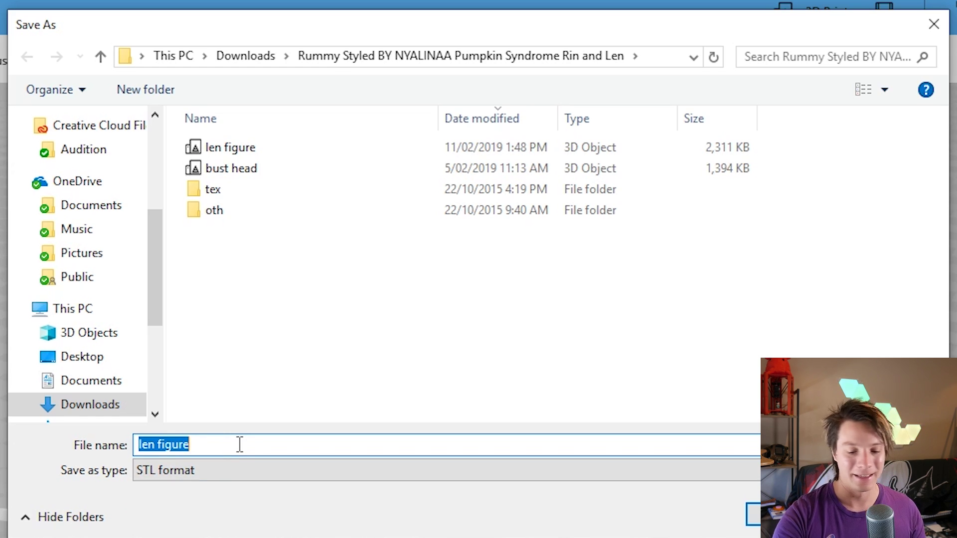
{"action": "left_click", "coordinate": [239, 445]}
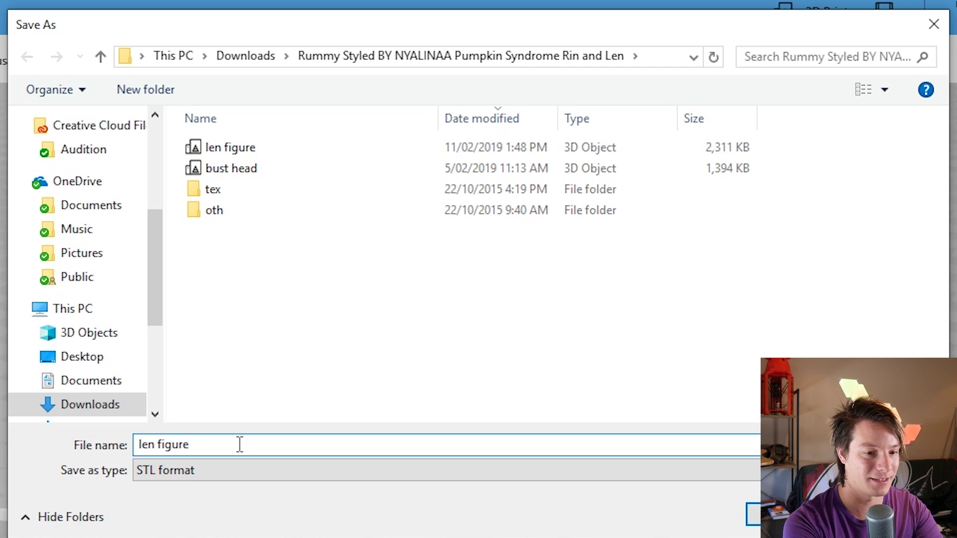
{"action": "type", "text": "fixed"}
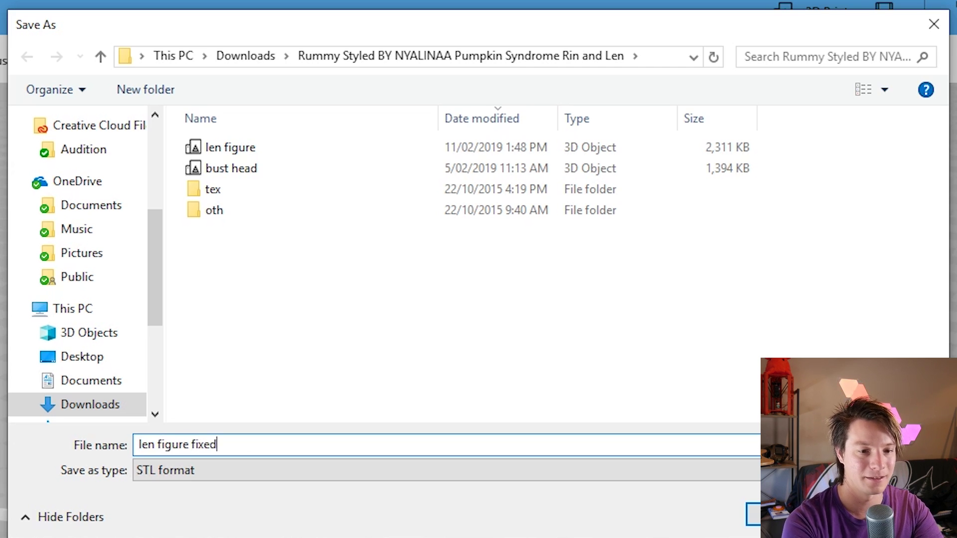
{"action": "key", "text": "Return"}
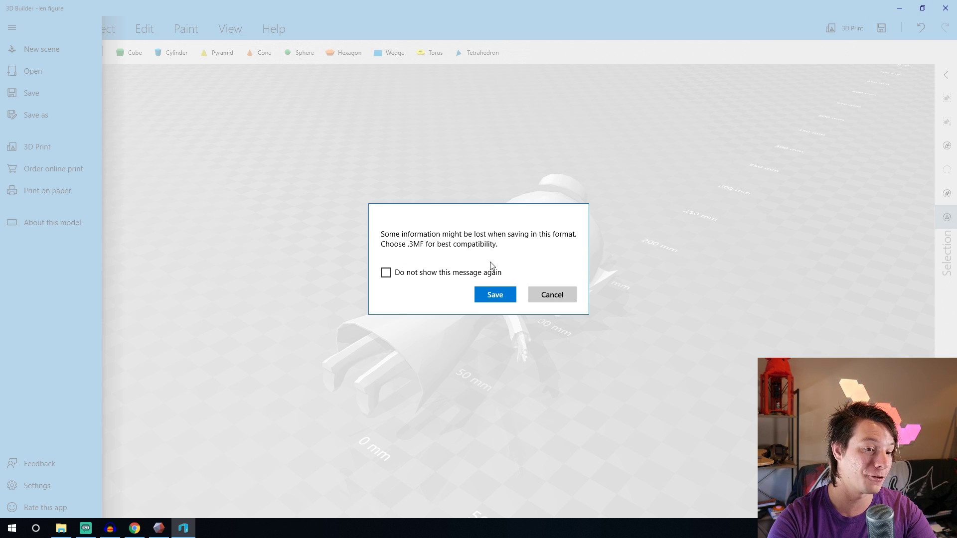
{"action": "left_click", "coordinate": [481, 297]}
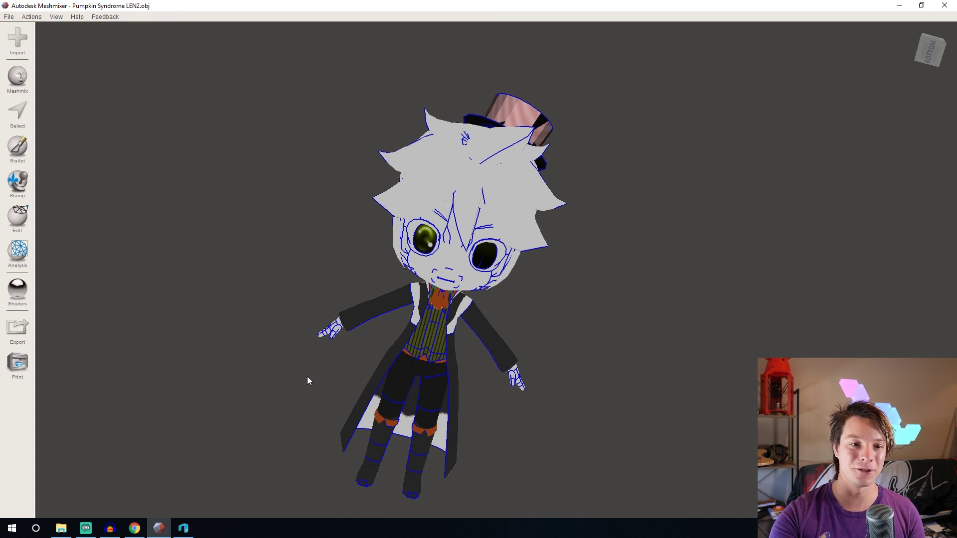
Replace the Pumpkin Syndrome LEN2 model in Meshmixer with the imported len figure fixed.stl
{"action": "right_click_drag", "start_coordinate": [308, 376], "coordinate": [369, 335]}
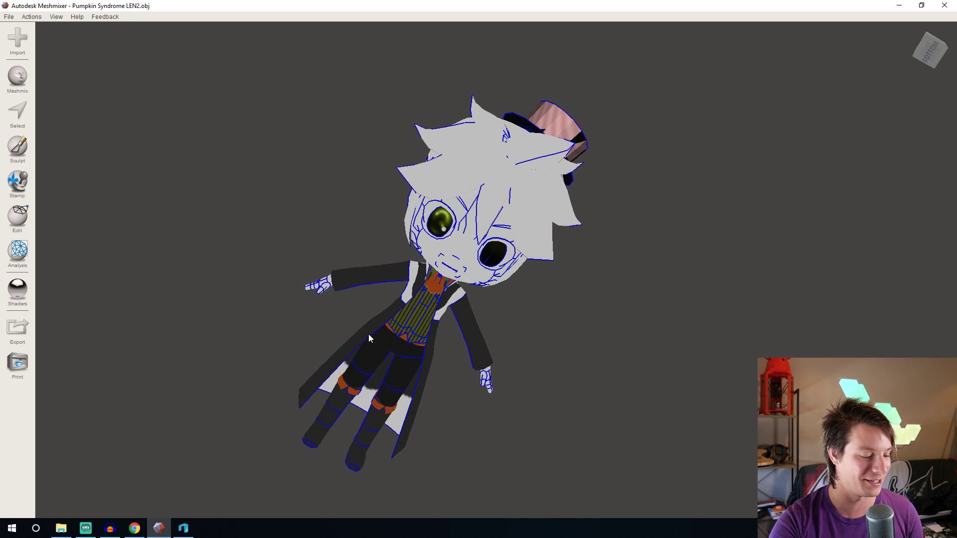
{"action": "left_click", "coordinate": [11, 17]}
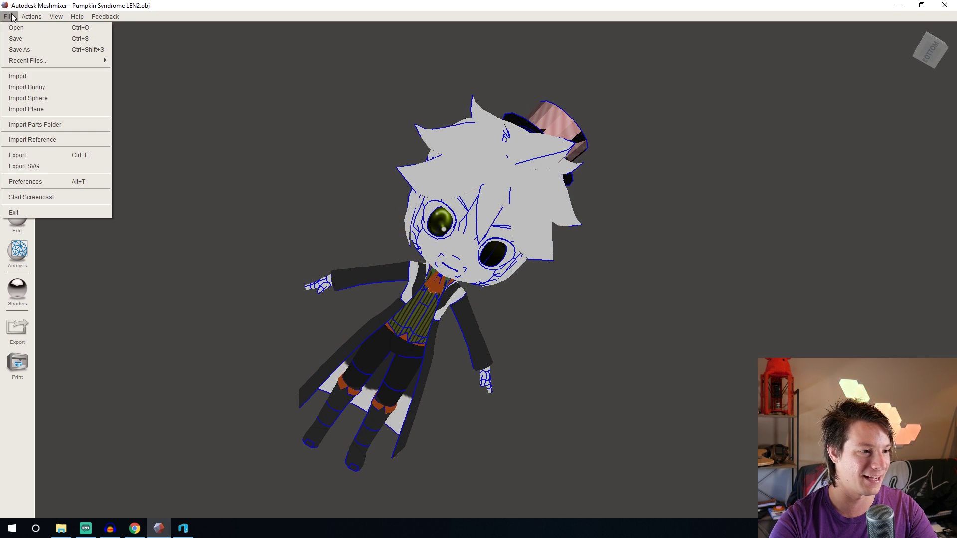
{"action": "left_click", "coordinate": [26, 85]}
{"action": "left_click", "coordinate": [551, 273]}
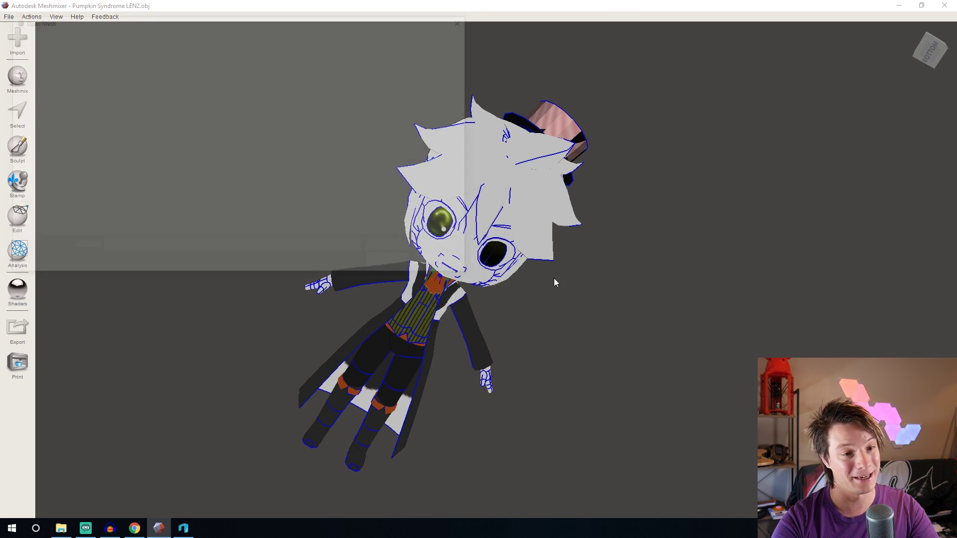
{"action": "double_click", "coordinate": [138, 83]}
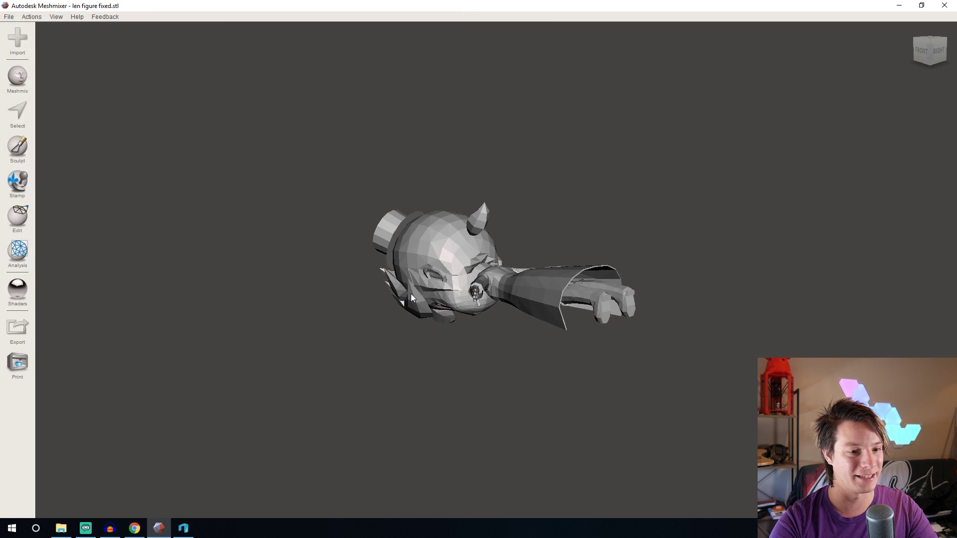
{"action": "right_click_drag", "start_coordinate": [411, 294], "coordinate": [630, 209]}
{"action": "scroll", "coordinate": [710, 259], "scroll_direction": "up", "scroll_amount": 3}
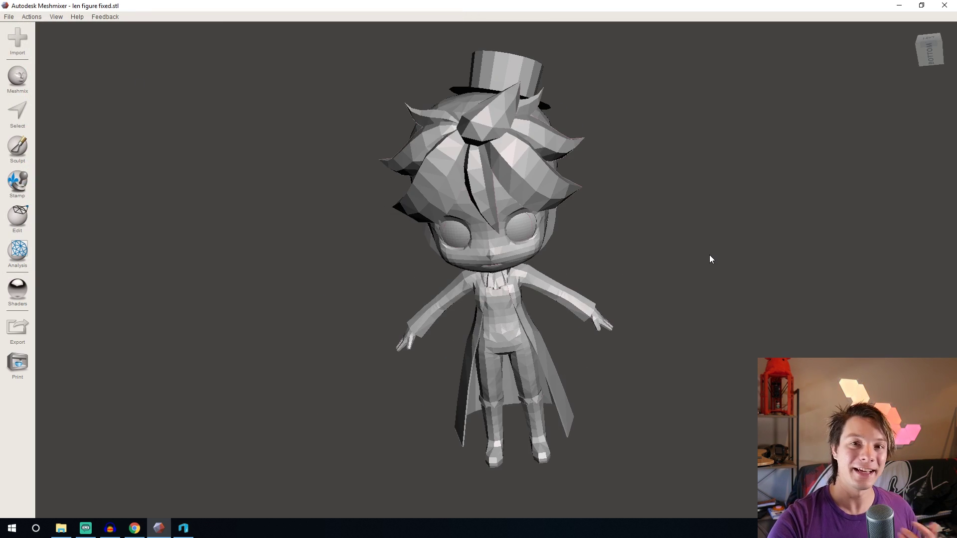
{"action": "right_click_drag", "start_coordinate": [710, 259], "coordinate": [518, 369]}
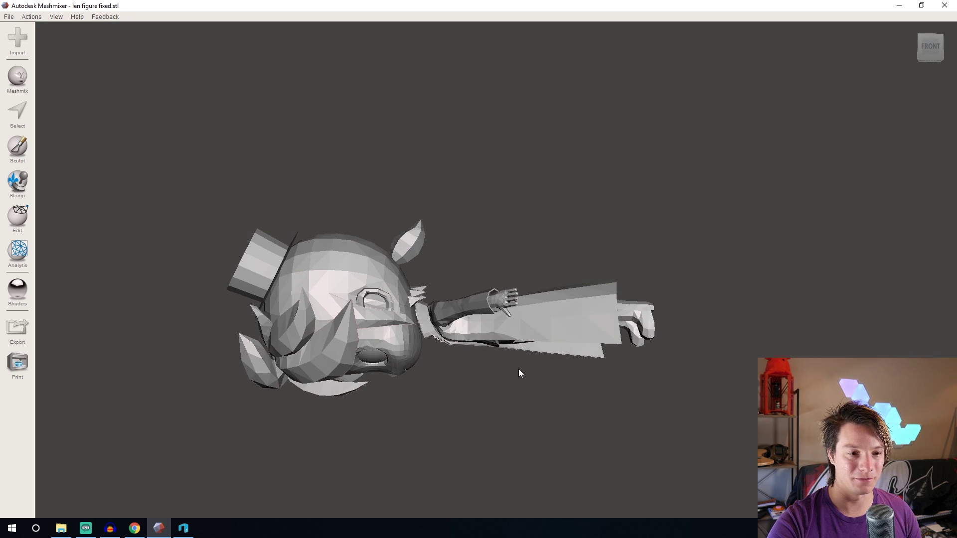
Rotate the len figure fixed model 90° about X with Transform so it stands upright
{"action": "left_click", "coordinate": [30, 232]}
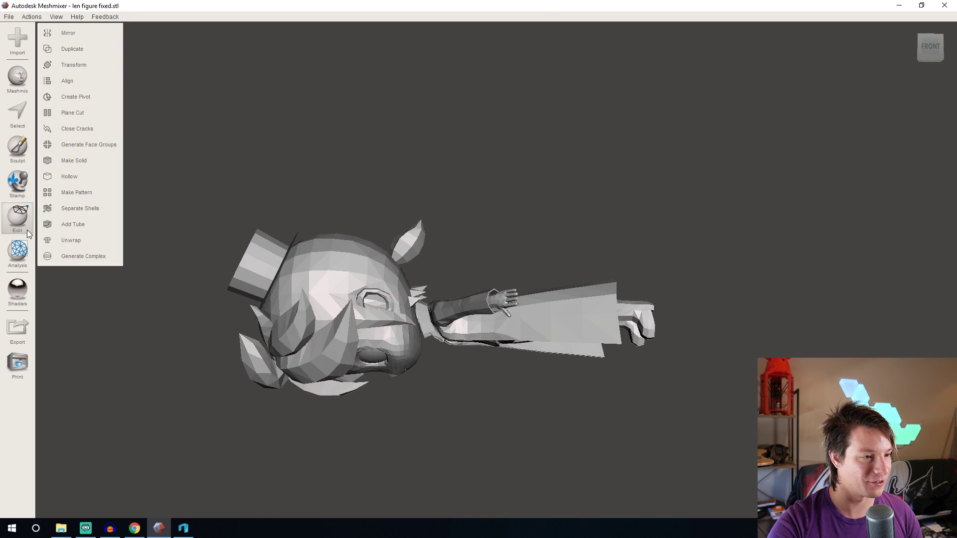
{"action": "left_click", "coordinate": [85, 65]}
{"action": "left_click_drag", "start_coordinate": [458, 278], "coordinate": [514, 348]}
{"action": "right_click_drag", "start_coordinate": [362, 282], "coordinate": [545, 244]}
{"action": "middle_click_drag", "start_coordinate": [545, 243], "coordinate": [541, 251]}
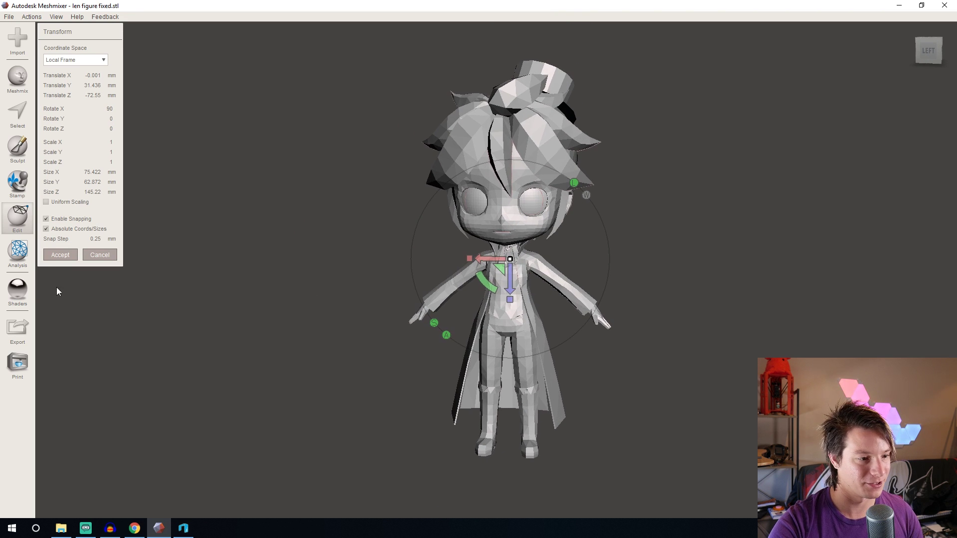
{"action": "left_click", "coordinate": [59, 256]}
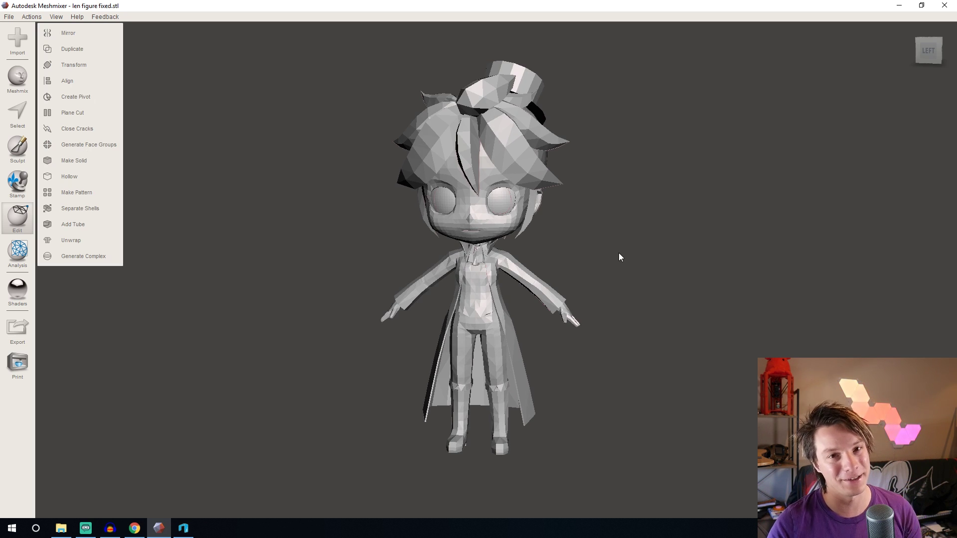
{"action": "right_click_drag", "start_coordinate": [619, 254], "coordinate": [676, 285]}
{"action": "scroll", "coordinate": [543, 261], "scroll_direction": "up", "scroll_amount": 2}
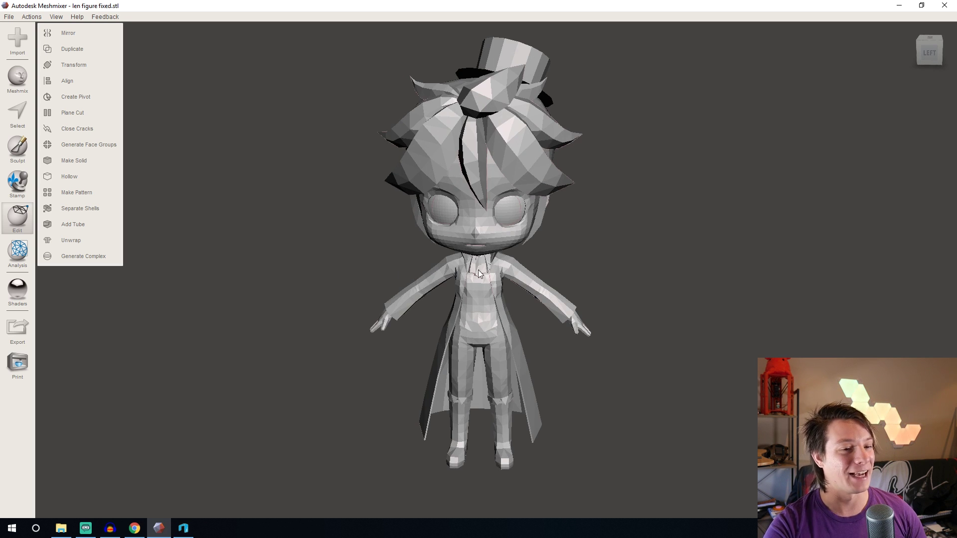
{"action": "right_click_drag", "start_coordinate": [411, 274], "coordinate": [446, 288]}
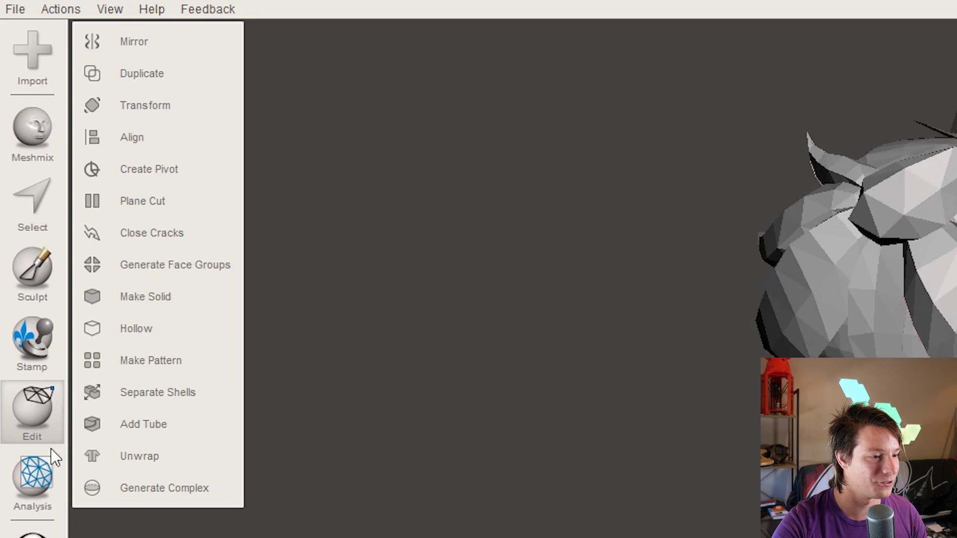
Separate the figure into shells and hide the body shell to inspect the hands and fragments
{"action": "left_click", "coordinate": [122, 394]}
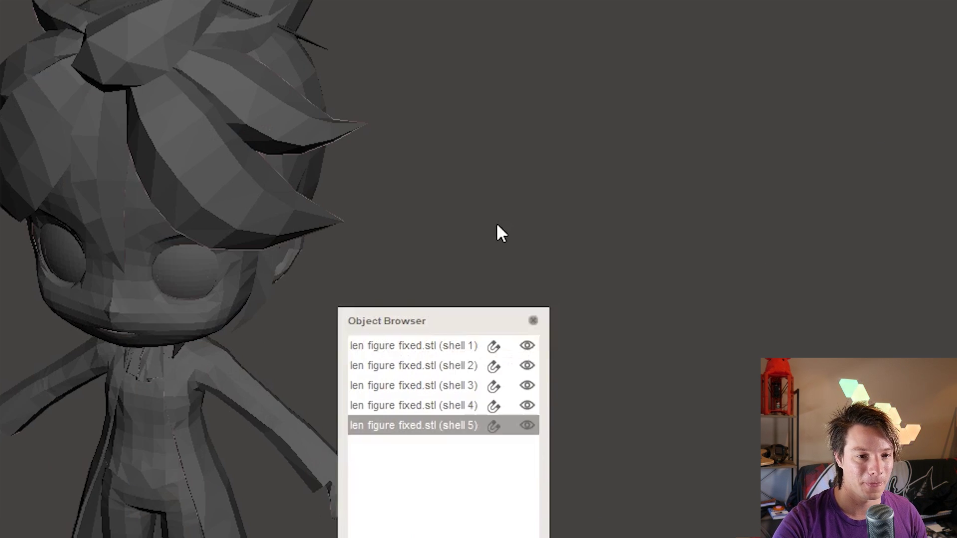
{"action": "right_click_drag", "start_coordinate": [501, 233], "coordinate": [381, 379]}
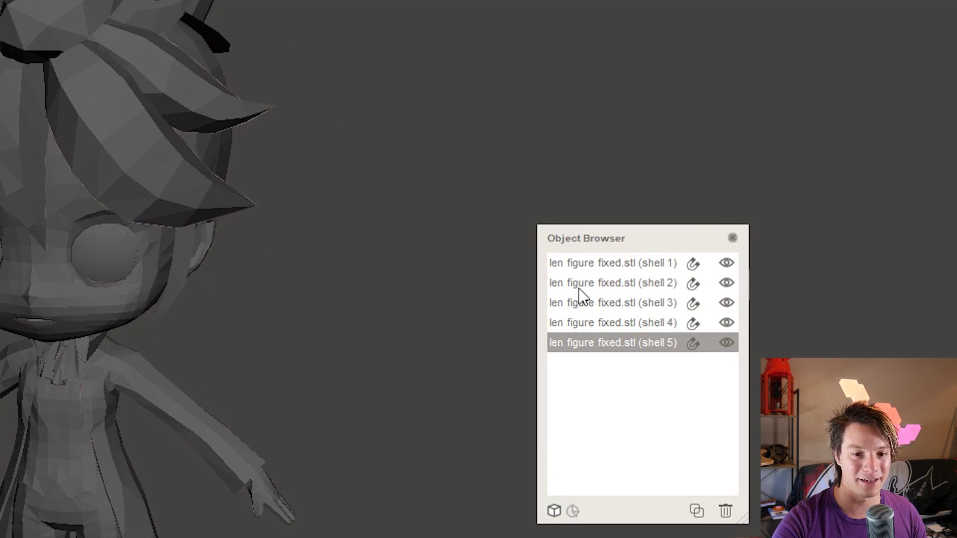
{"action": "left_click", "coordinate": [640, 259]}
{"action": "mouse_move", "coordinate": [177, 238]}
{"action": "right_mouse_down"}
{"action": "mouse_move", "coordinate": [133, 239]}
{"action": "mouse_move", "coordinate": [159, 239]}
{"action": "right_mouse_up"}
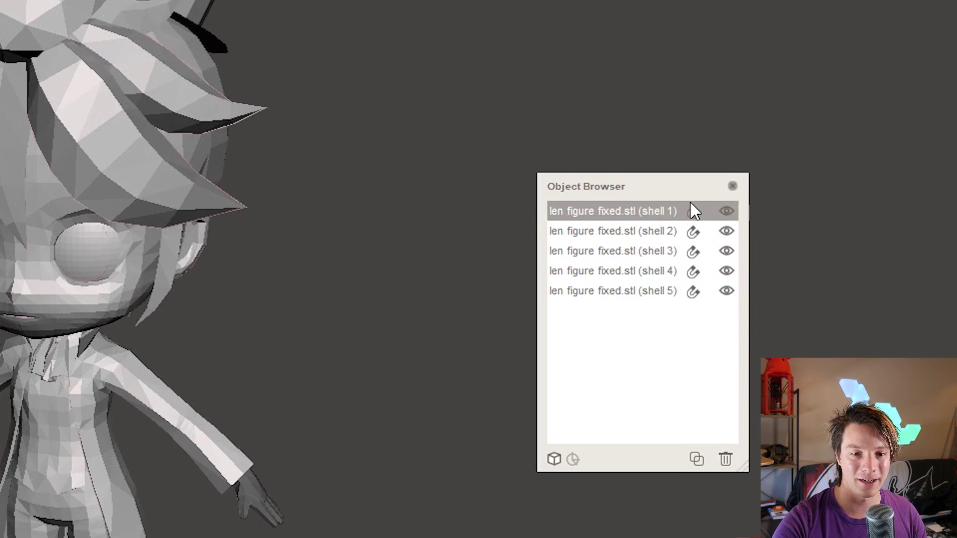
{"action": "left_click", "coordinate": [726, 212]}
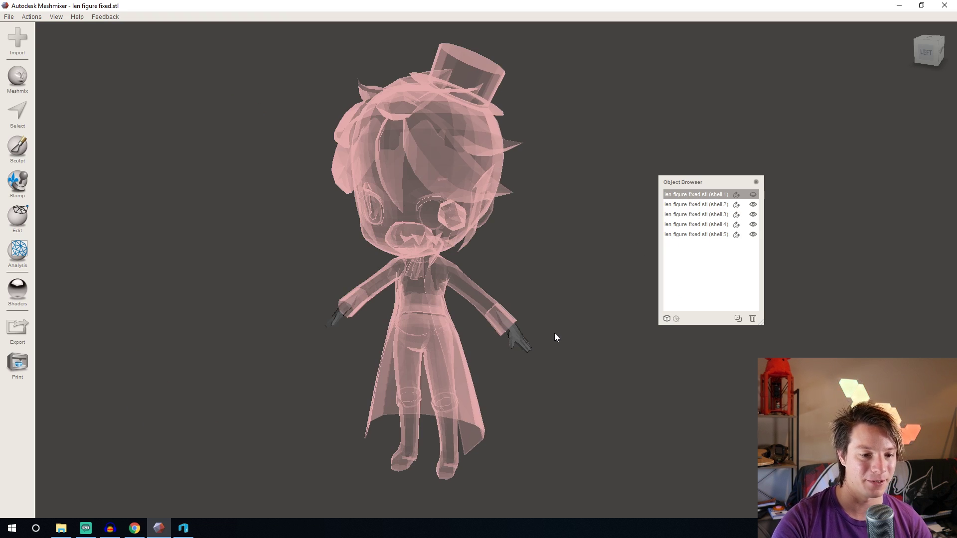
{"action": "left_click", "coordinate": [753, 202]}
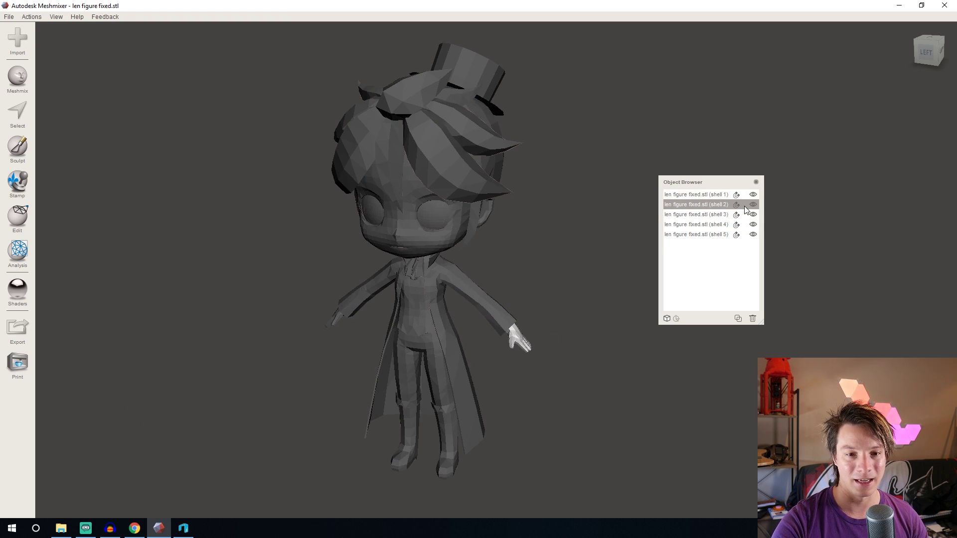
{"action": "left_click", "coordinate": [753, 196]}
{"action": "mouse_move", "coordinate": [370, 176]}
{"action": "right_mouse_down"}
{"action": "mouse_move", "coordinate": [352, 202]}
{"action": "mouse_move", "coordinate": [389, 195]}
{"action": "mouse_move", "coordinate": [359, 165]}
{"action": "mouse_move", "coordinate": [369, 169]}
{"action": "right_mouse_up"}
{"action": "left_click_drag", "start_coordinate": [725, 179], "coordinate": [762, 200]}
{"action": "left_click", "coordinate": [788, 216]}
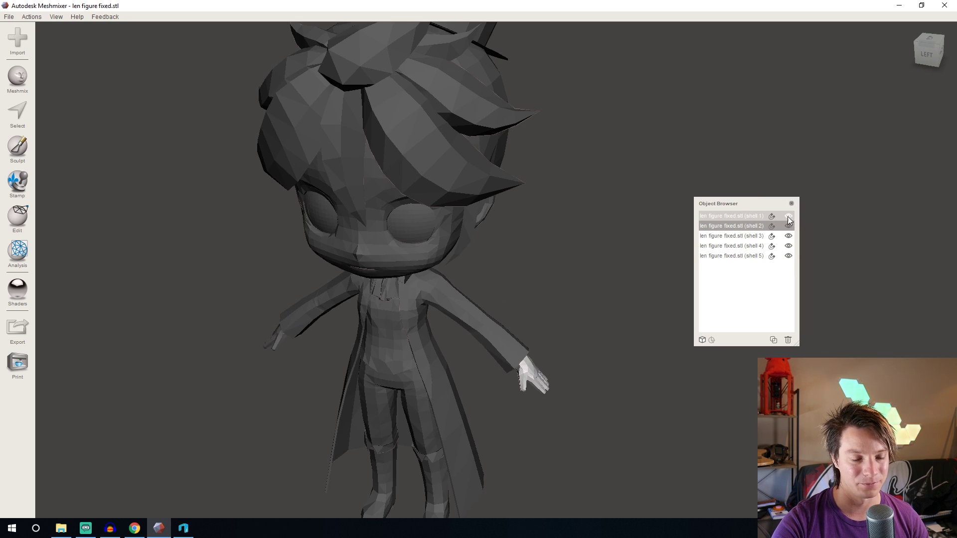
{"action": "key", "text": "f"}
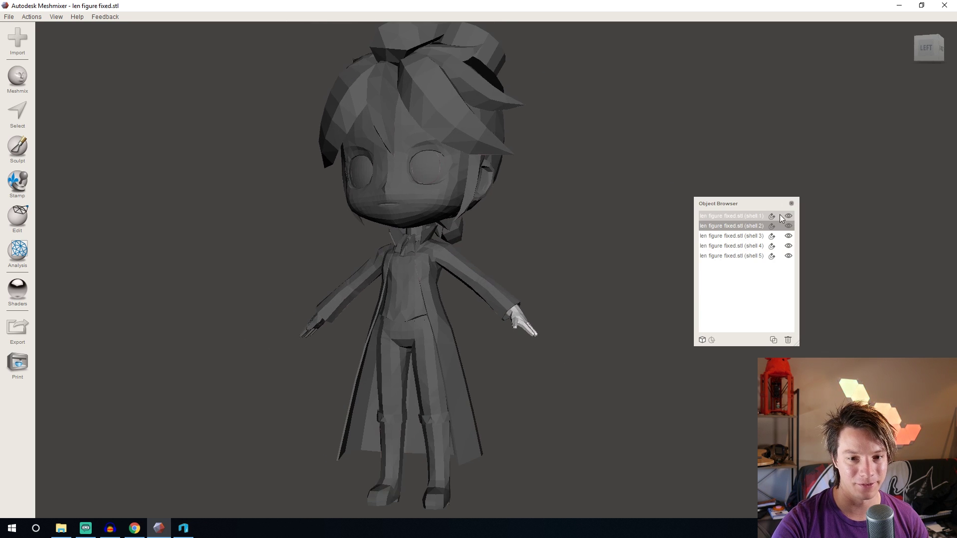
{"action": "left_click", "coordinate": [788, 216]}
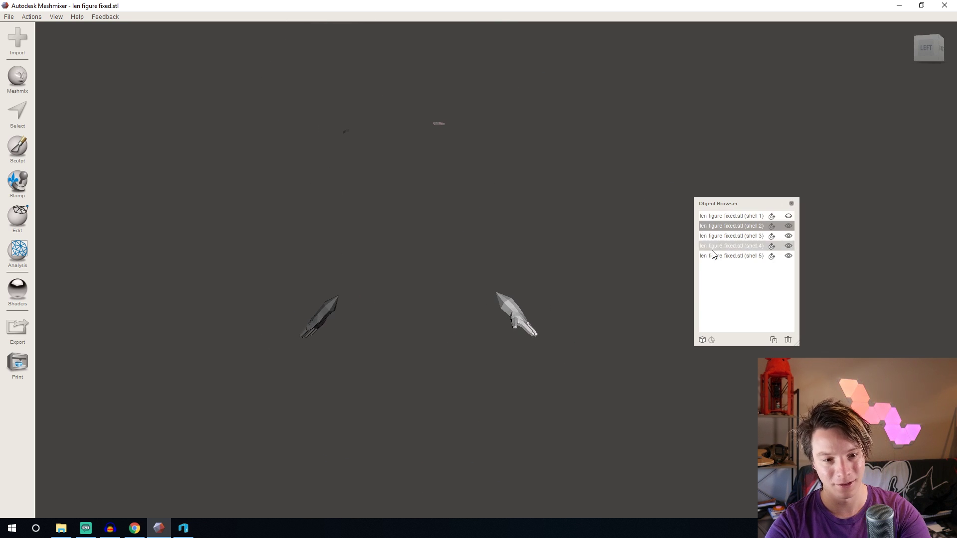
Delete the stray fragment shells 4 and 5, then show the body shell again
{"action": "left_click", "coordinate": [730, 246]}
{"action": "key", "text": "Delete"}
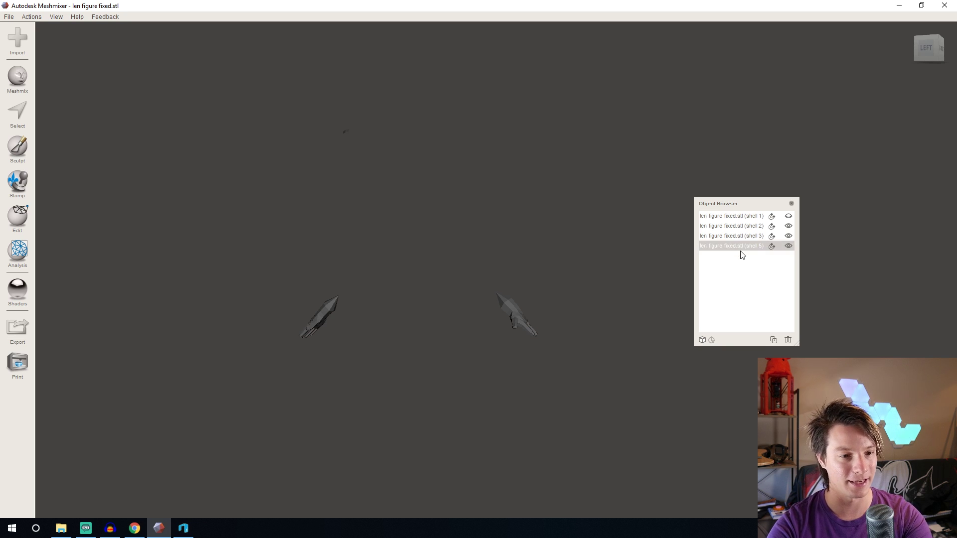
{"action": "left_click", "coordinate": [748, 244]}
{"action": "key", "text": "Delete"}
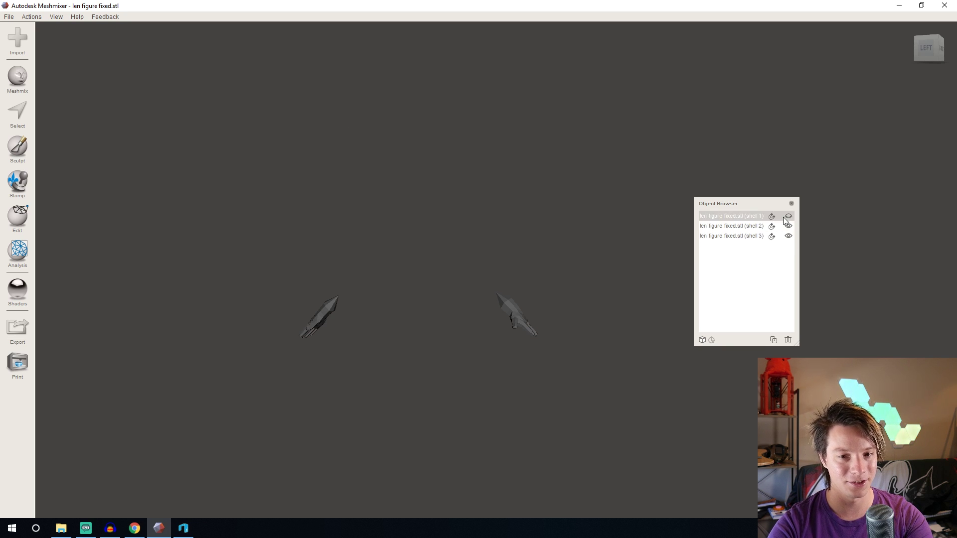
{"action": "left_click", "coordinate": [783, 217]}
{"action": "key", "text": "f"}
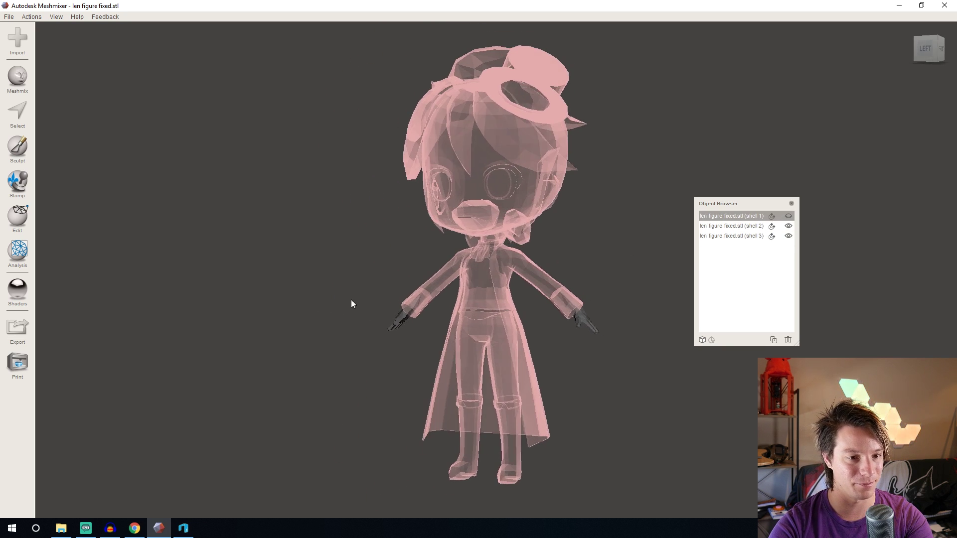
{"action": "left_click", "coordinate": [789, 217]}
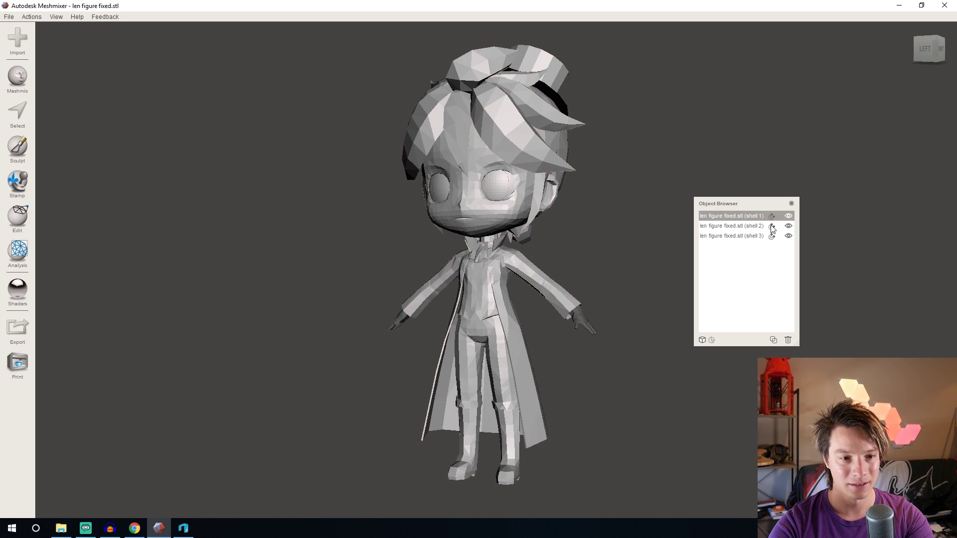
Select shells 1, 2 and 3 together — the body and both hands
{"action": "left_click", "coordinate": [573, 308]}
{"action": "scroll", "coordinate": [377, 322], "scroll_direction": "up", "scroll_amount": 3}
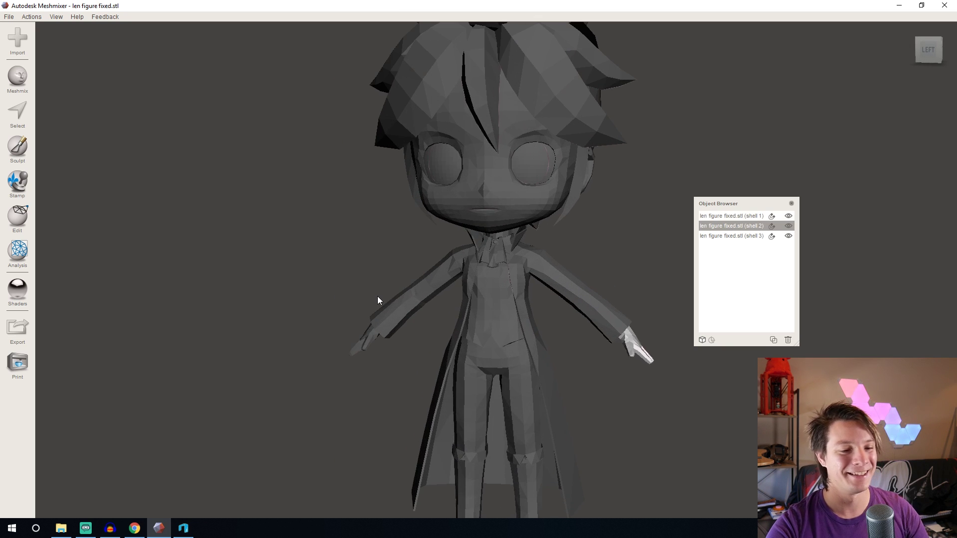
{"action": "right_click_drag", "start_coordinate": [378, 296], "coordinate": [331, 288]}
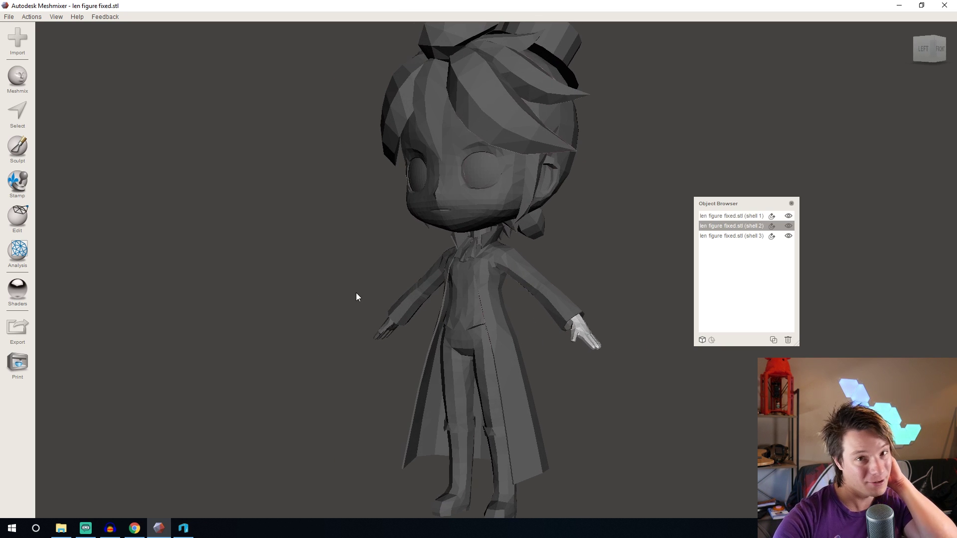
{"action": "left_click_drag", "start_coordinate": [727, 200], "coordinate": [777, 201]}
{"action": "left_click", "coordinate": [771, 218]}
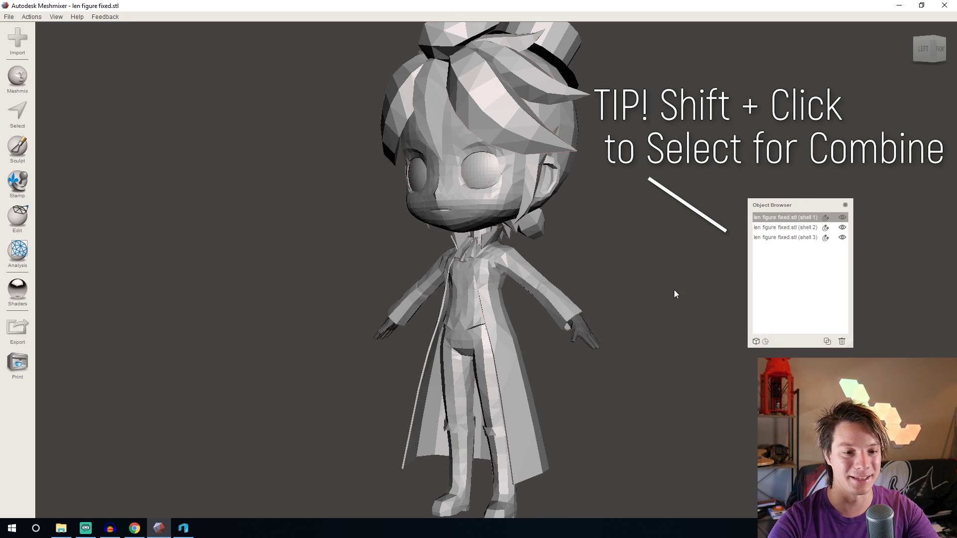
{"action": "left_click", "coordinate": [768, 238], "text": "shift"}
Combine the three selected shells into a single len figure fixed object
{"action": "left_click", "coordinate": [17, 218]}
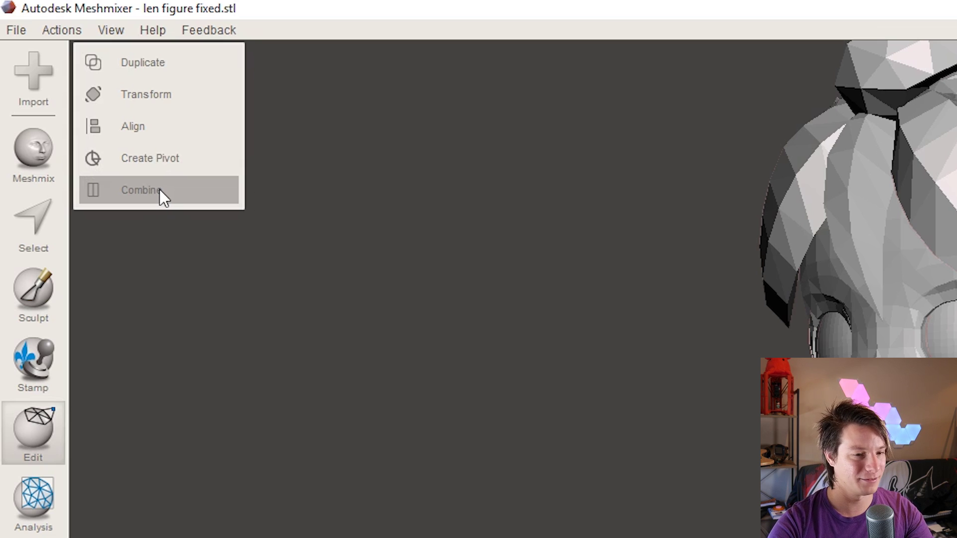
{"action": "left_click", "coordinate": [159, 190]}
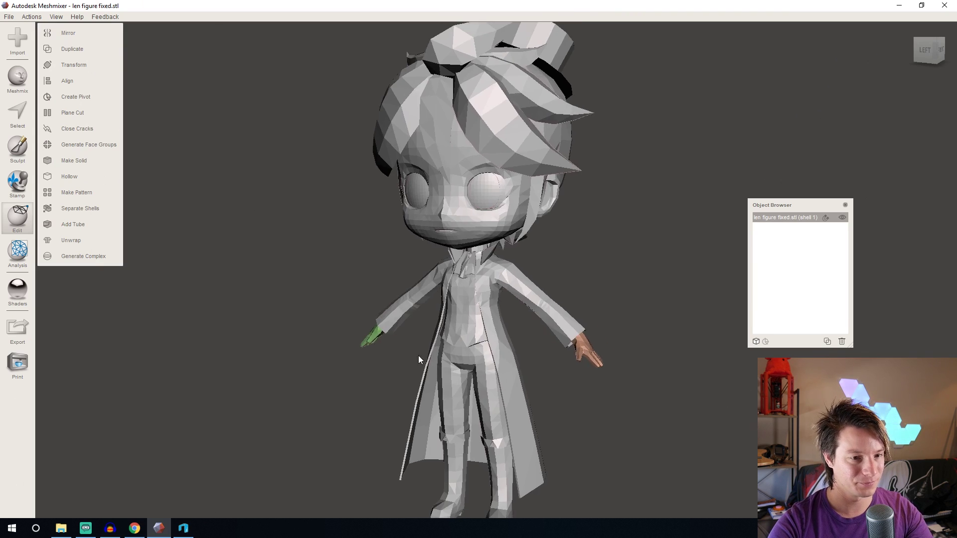
{"action": "right_click_drag", "start_coordinate": [419, 359], "coordinate": [588, 226]}
{"action": "scroll", "coordinate": [583, 224], "scroll_direction": "up", "scroll_amount": 6}
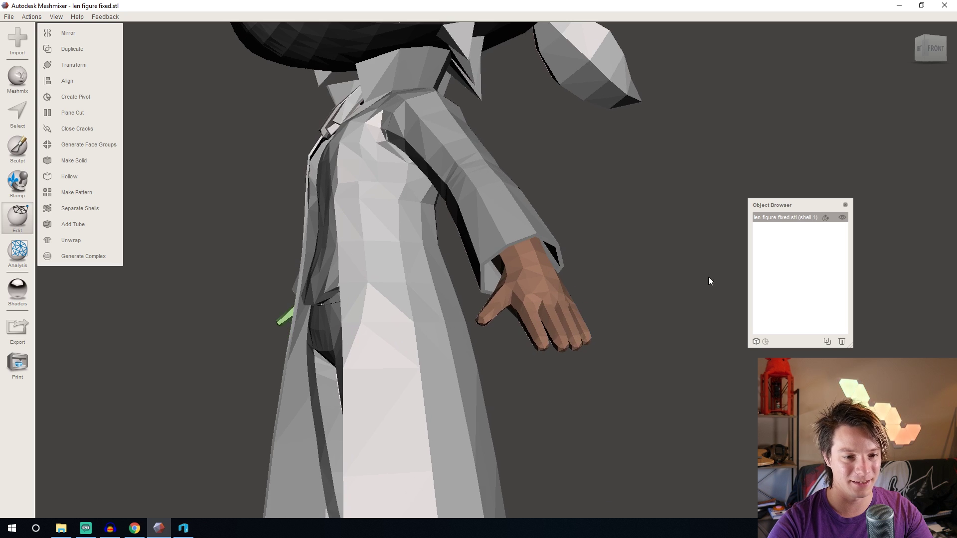
{"action": "right_click_drag", "start_coordinate": [519, 176], "coordinate": [556, 298]}
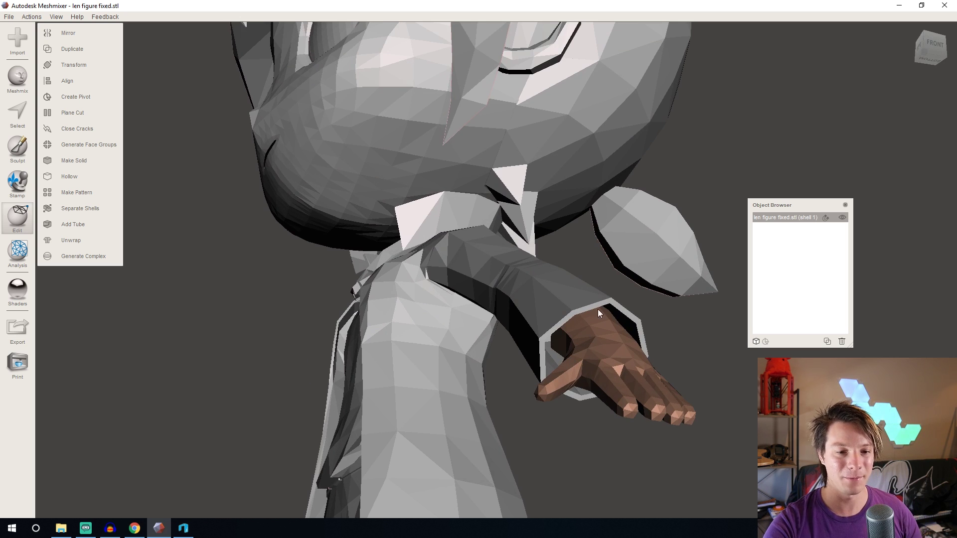
{"action": "mouse_move", "coordinate": [544, 354]}
{"action": "right_mouse_down"}
{"action": "mouse_move", "coordinate": [516, 314]}
{"action": "mouse_move", "coordinate": [583, 369]}
{"action": "mouse_move", "coordinate": [550, 352]}
{"action": "right_mouse_up"}
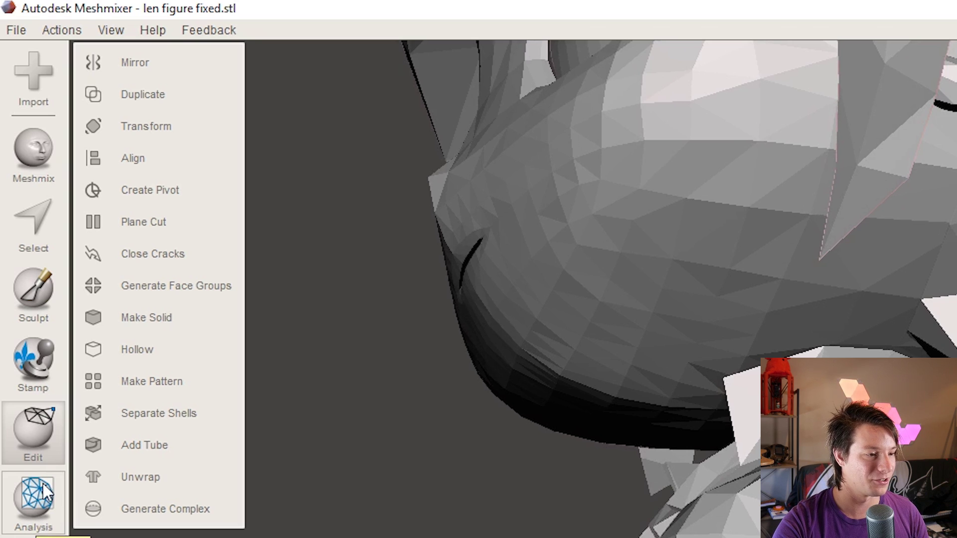
Generate face groups on the figure with an angle threshold of 62.61
{"action": "left_click", "coordinate": [156, 287]}
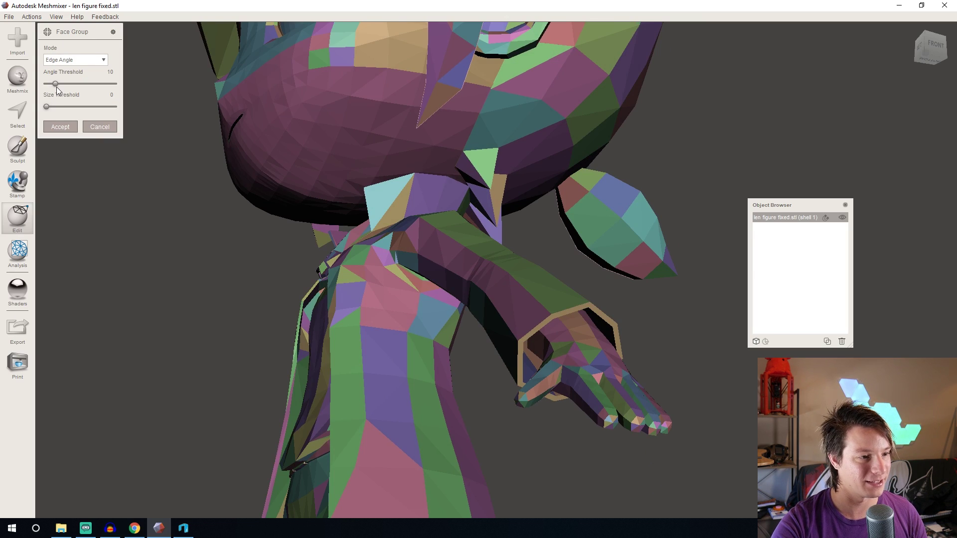
{"action": "left_click_drag", "start_coordinate": [109, 164], "coordinate": [133, 162]}
{"action": "left_click_drag", "start_coordinate": [67, 83], "coordinate": [100, 83]}
{"action": "right_click_drag", "start_coordinate": [209, 147], "coordinate": [193, 133]}
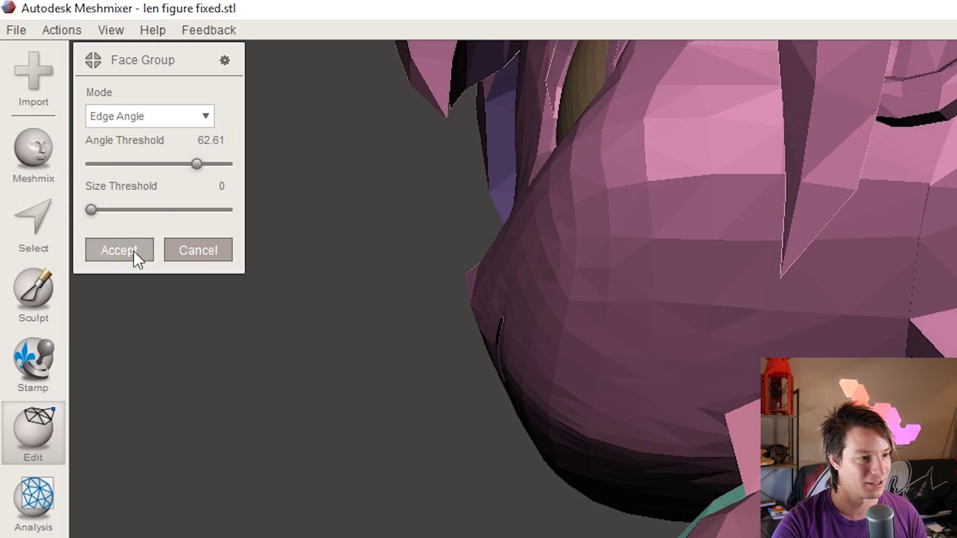
{"action": "left_click", "coordinate": [134, 251]}
Select the ring of faces where the hand meets the sleeve
{"action": "left_click", "coordinate": [32, 222]}
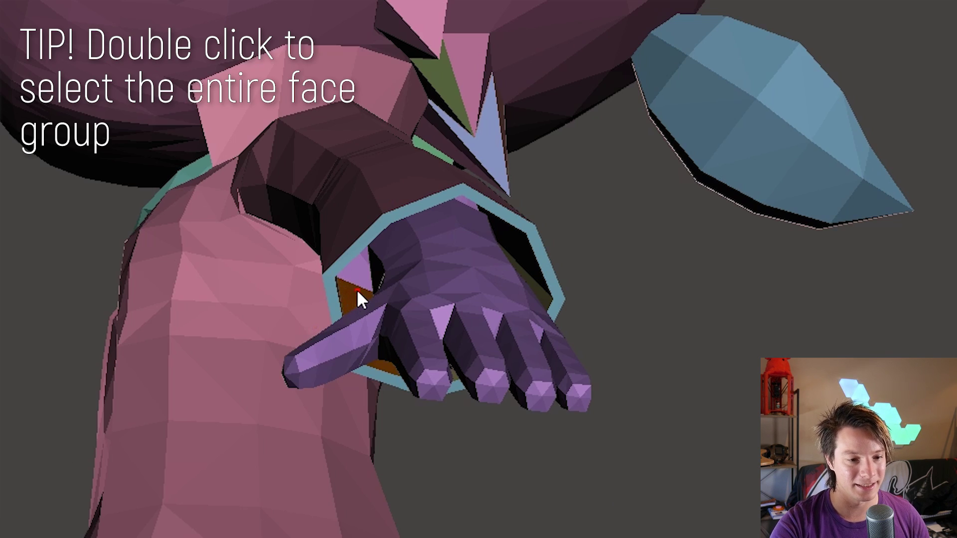
{"action": "double_click", "coordinate": [361, 276]}
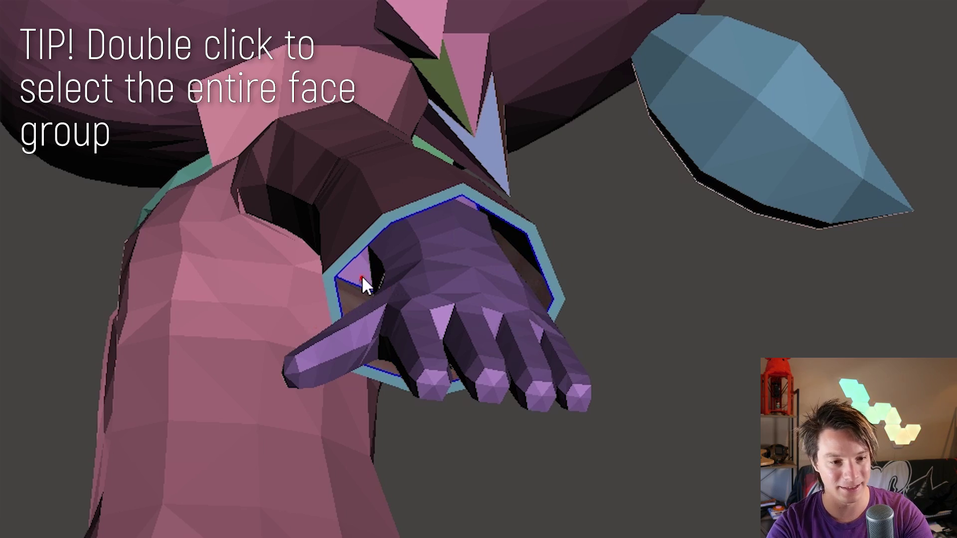
{"action": "right_click_drag", "start_coordinate": [361, 275], "coordinate": [387, 125]}
{"action": "double_click", "coordinate": [376, 120]}
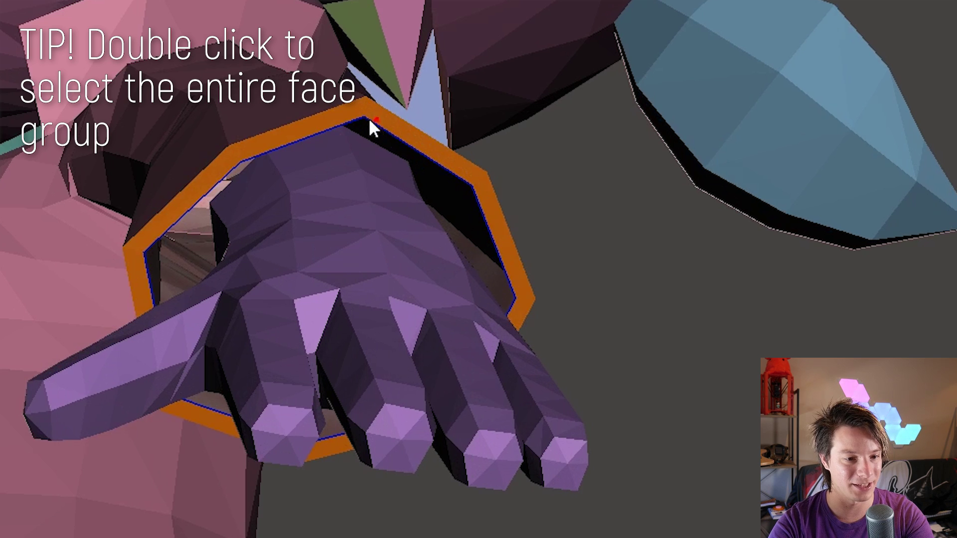
Erase & Fill the first wrist selection with a bulge of -50
{"action": "left_click", "coordinate": [159, 62]}
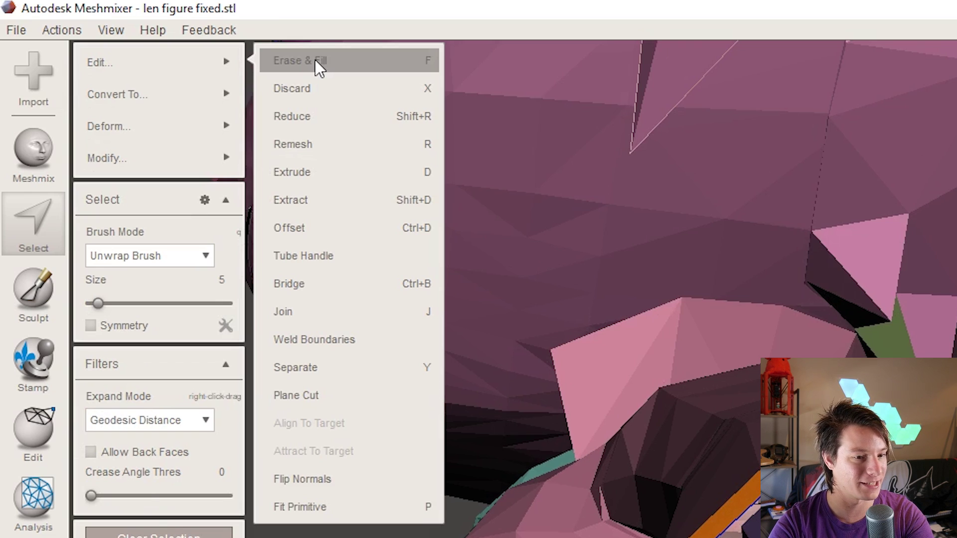
{"action": "left_click", "coordinate": [315, 59]}
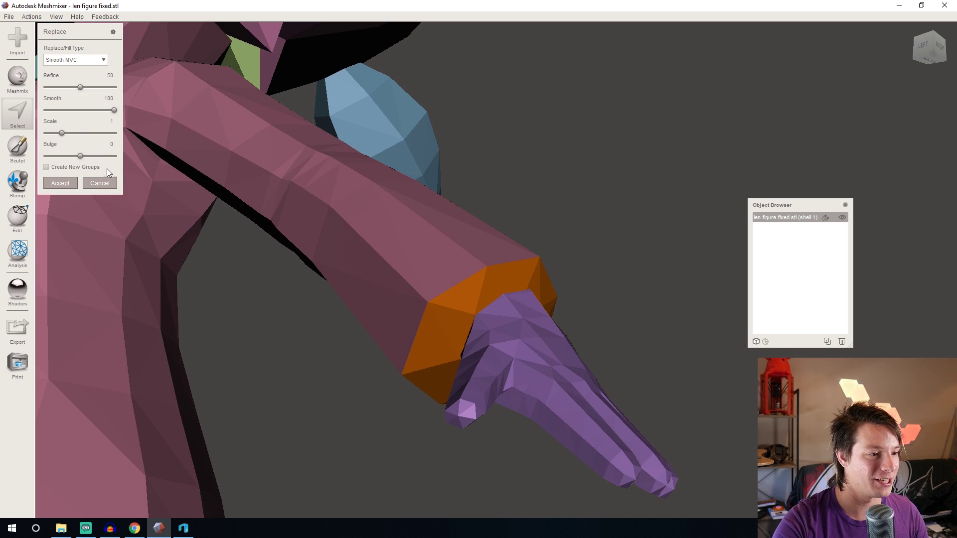
{"action": "left_click_drag", "start_coordinate": [81, 156], "coordinate": [45, 158]}
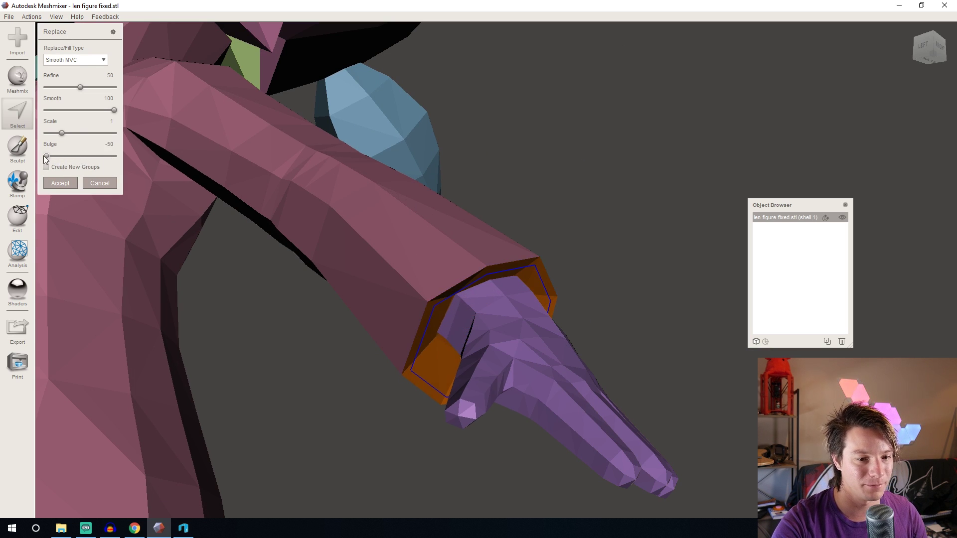
{"action": "left_click", "coordinate": [60, 183]}
Select the face group at the other hand's wrist
{"action": "right_click_drag", "start_coordinate": [149, 225], "coordinate": [250, 241]}
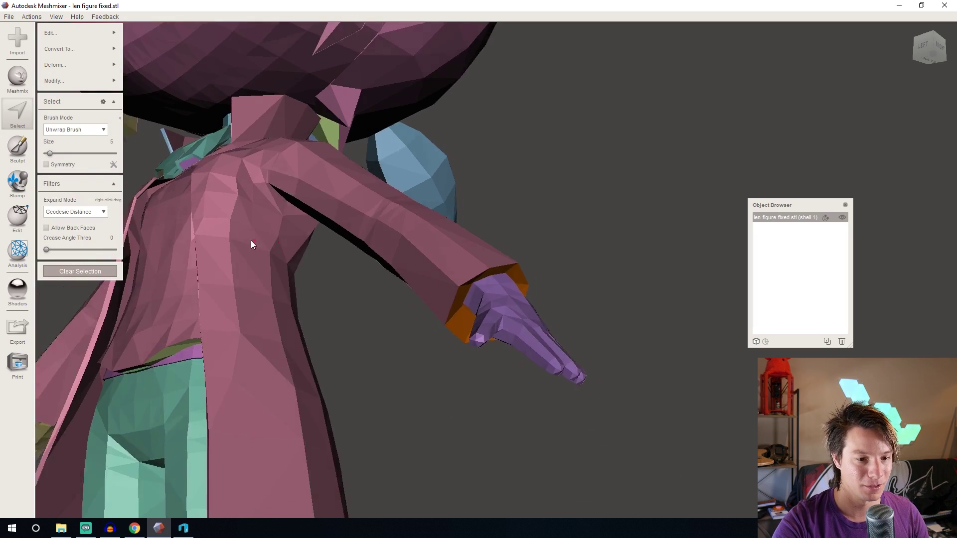
{"action": "scroll", "coordinate": [293, 258], "scroll_direction": "up", "scroll_amount": 5}
{"action": "right_click_drag", "start_coordinate": [358, 234], "coordinate": [507, 241]}
{"action": "scroll", "coordinate": [413, 275], "scroll_direction": "up", "scroll_amount": 4}
{"action": "mouse_move", "coordinate": [413, 274]}
{"action": "right_mouse_down"}
{"action": "mouse_move", "coordinate": [634, 274]}
{"action": "mouse_move", "coordinate": [498, 249]}
{"action": "right_mouse_up"}
{"action": "mouse_move", "coordinate": [85, 42]}
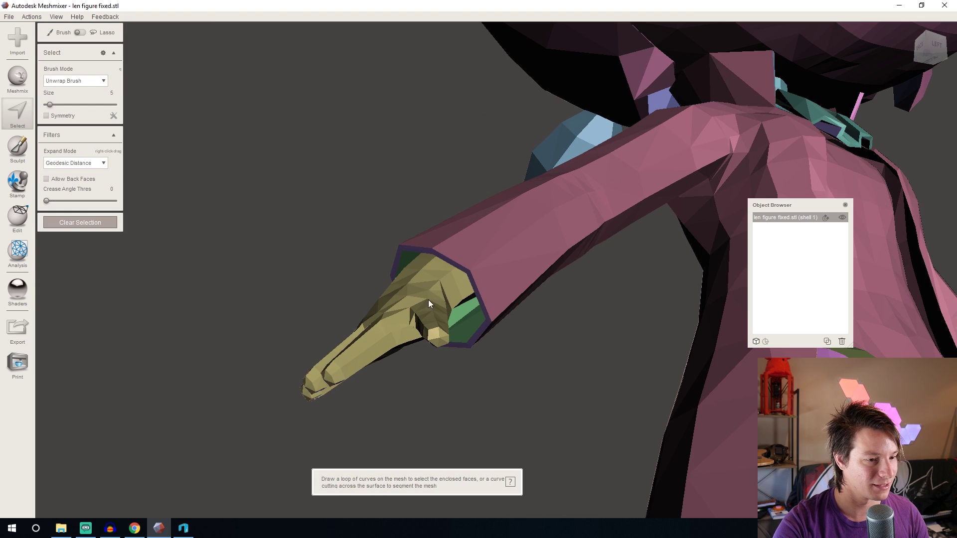
{"action": "left_click", "coordinate": [468, 319]}
{"action": "mouse_move", "coordinate": [462, 310]}
{"action": "right_mouse_down"}
{"action": "mouse_move", "coordinate": [497, 309]}
{"action": "mouse_move", "coordinate": [535, 292]}
{"action": "mouse_move", "coordinate": [519, 268]}
{"action": "mouse_move", "coordinate": [493, 295]}
{"action": "mouse_move", "coordinate": [500, 241]}
{"action": "right_mouse_up"}
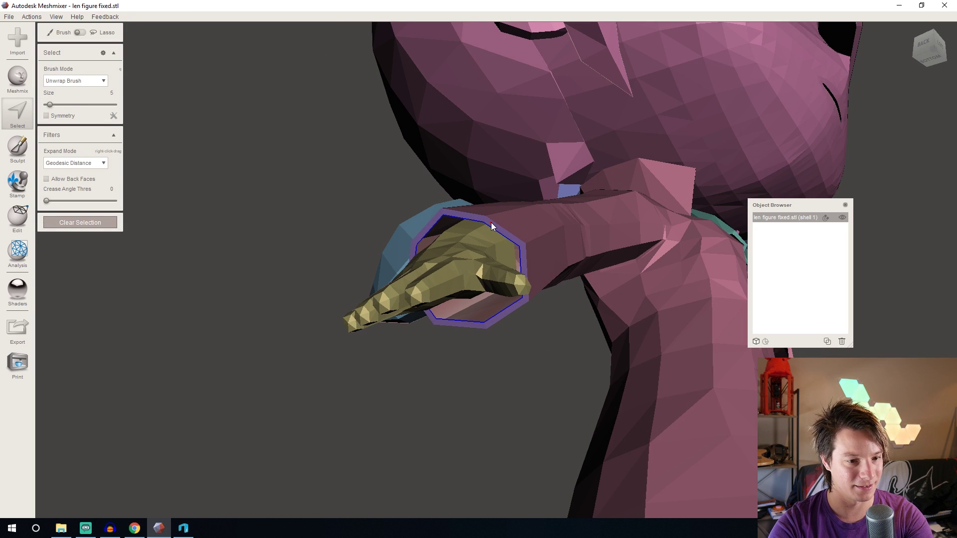
Erase & Fill the second wrist selection with a bulge of -30
{"action": "mouse_move", "coordinate": [68, 31]}
{"action": "left_click", "coordinate": [143, 31]}
{"action": "mouse_move", "coordinate": [209, 90]}
{"action": "right_mouse_down"}
{"action": "mouse_move", "coordinate": [277, 141]}
{"action": "mouse_move", "coordinate": [174, 147]}
{"action": "right_mouse_up"}
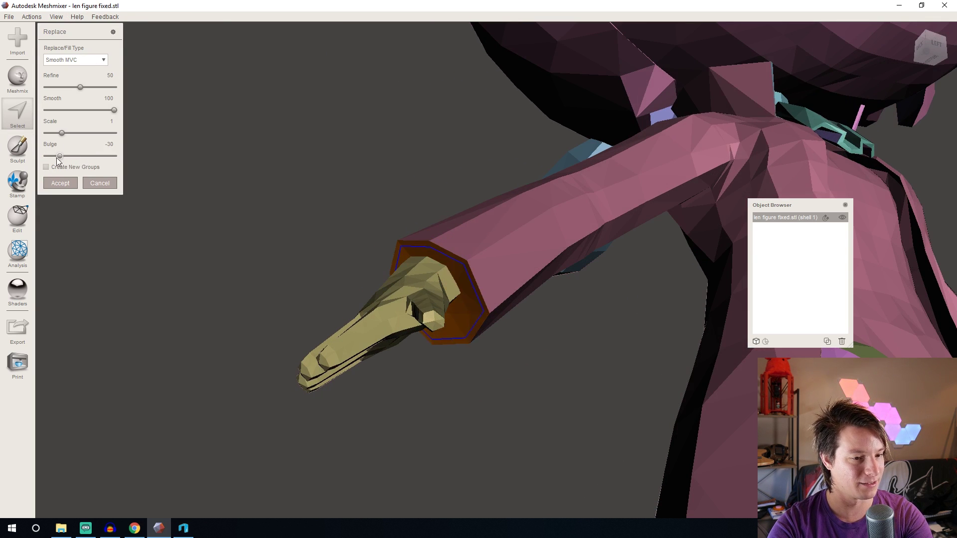
{"action": "left_click", "coordinate": [54, 183]}
{"action": "scroll", "coordinate": [224, 204], "scroll_direction": "down", "scroll_amount": 5}
{"action": "right_click_drag", "start_coordinate": [224, 205], "coordinate": [361, 289]}
{"action": "scroll", "coordinate": [361, 289], "scroll_direction": "up", "scroll_amount": 5}
Regenerate face groups on the mesh with an angle threshold of about 31.88
{"action": "right_click_drag", "start_coordinate": [438, 256], "coordinate": [441, 306]}
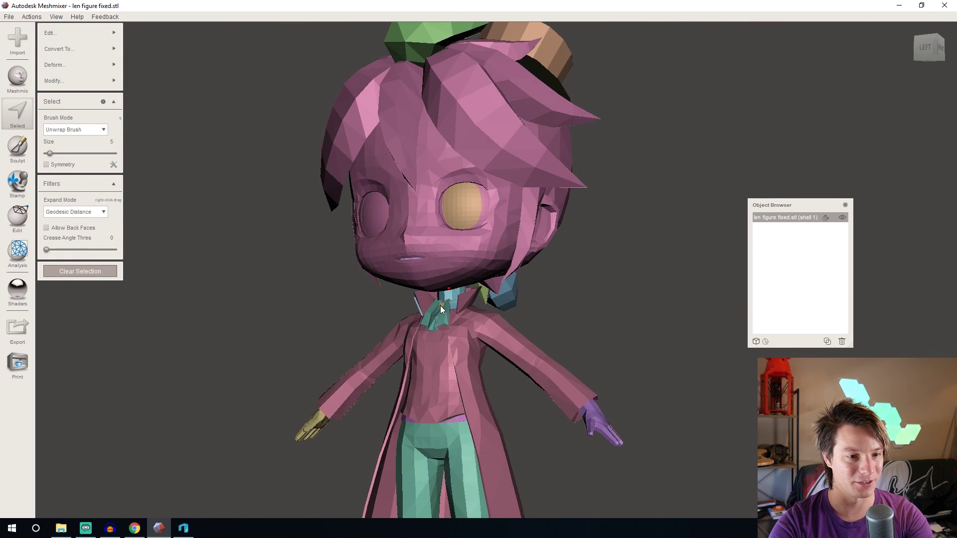
{"action": "right_click_drag", "start_coordinate": [455, 271], "coordinate": [468, 274]}
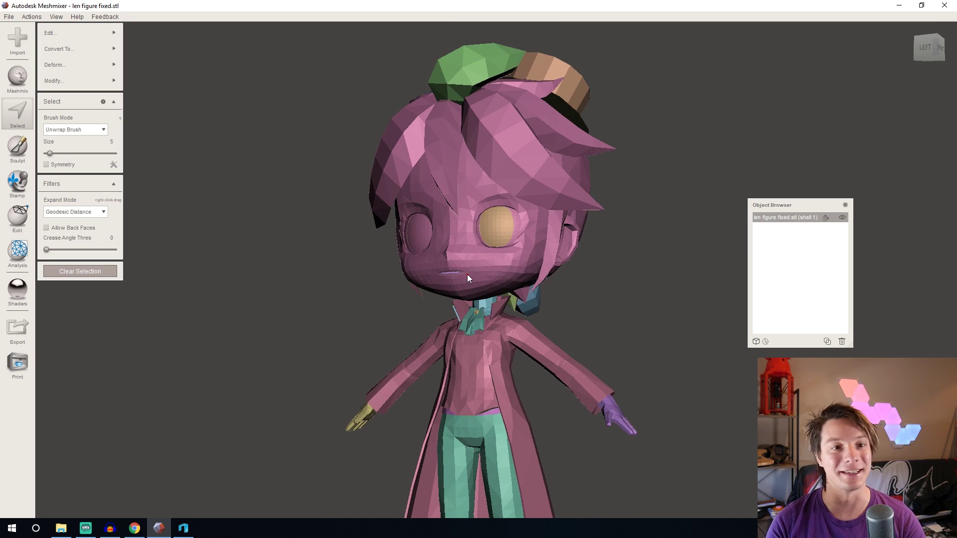
{"action": "mouse_move", "coordinate": [420, 269]}
{"action": "right_mouse_down"}
{"action": "mouse_move", "coordinate": [357, 227]}
{"action": "mouse_move", "coordinate": [381, 207]}
{"action": "mouse_move", "coordinate": [426, 108]}
{"action": "mouse_move", "coordinate": [549, 175]}
{"action": "mouse_move", "coordinate": [513, 214]}
{"action": "mouse_move", "coordinate": [552, 194]}
{"action": "mouse_move", "coordinate": [435, 276]}
{"action": "right_mouse_up"}
{"action": "scroll", "coordinate": [425, 107], "scroll_direction": "up", "scroll_amount": 3}
{"action": "scroll", "coordinate": [435, 276], "scroll_direction": "up", "scroll_amount": 2}
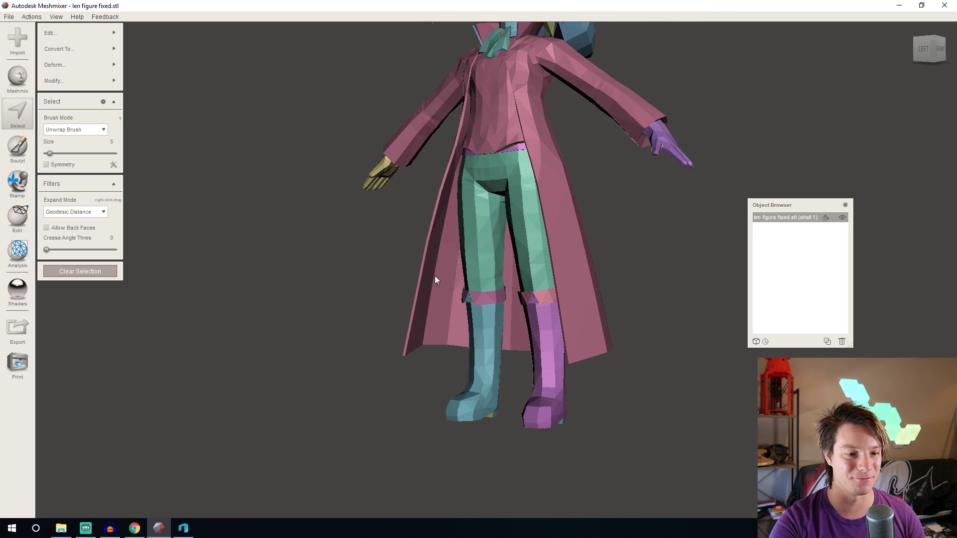
{"action": "scroll", "coordinate": [458, 271], "scroll_direction": "up", "scroll_amount": 3}
{"action": "left_click", "coordinate": [10, 206]}
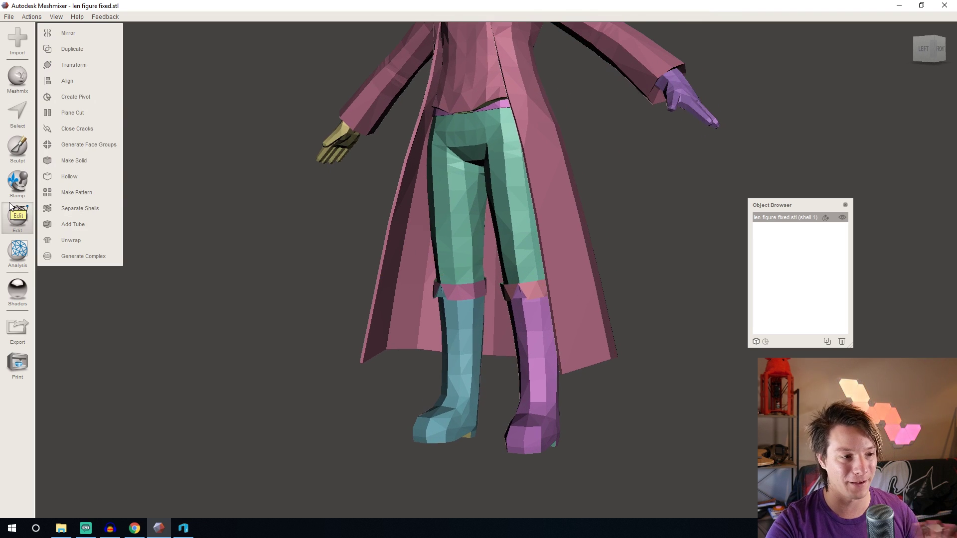
{"action": "left_click", "coordinate": [97, 143]}
{"action": "right_click_drag", "start_coordinate": [358, 165], "coordinate": [386, 158]}
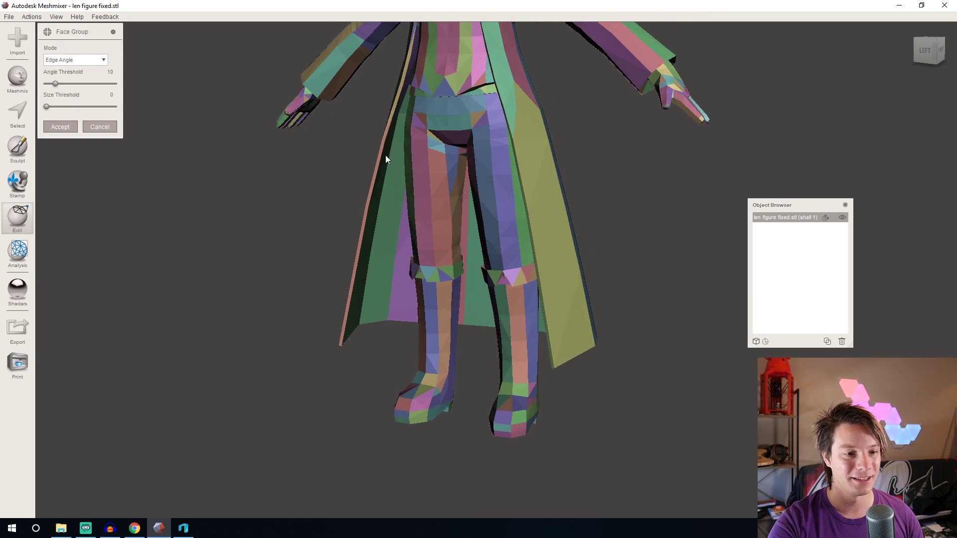
{"action": "middle_click_drag", "start_coordinate": [385, 155], "coordinate": [398, 202]}
{"action": "left_click_drag", "start_coordinate": [58, 83], "coordinate": [74, 82]}
{"action": "right_click_drag", "start_coordinate": [340, 118], "coordinate": [92, 104]}
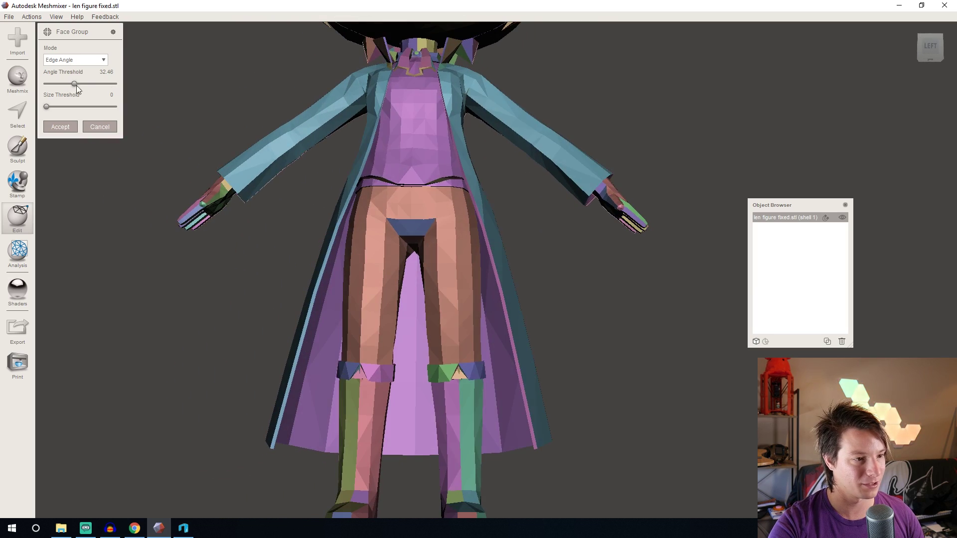
{"action": "left_click_drag", "start_coordinate": [76, 83], "coordinate": [73, 83]}
{"action": "right_click_drag", "start_coordinate": [164, 86], "coordinate": [174, 105]}
{"action": "left_click", "coordinate": [60, 127]}
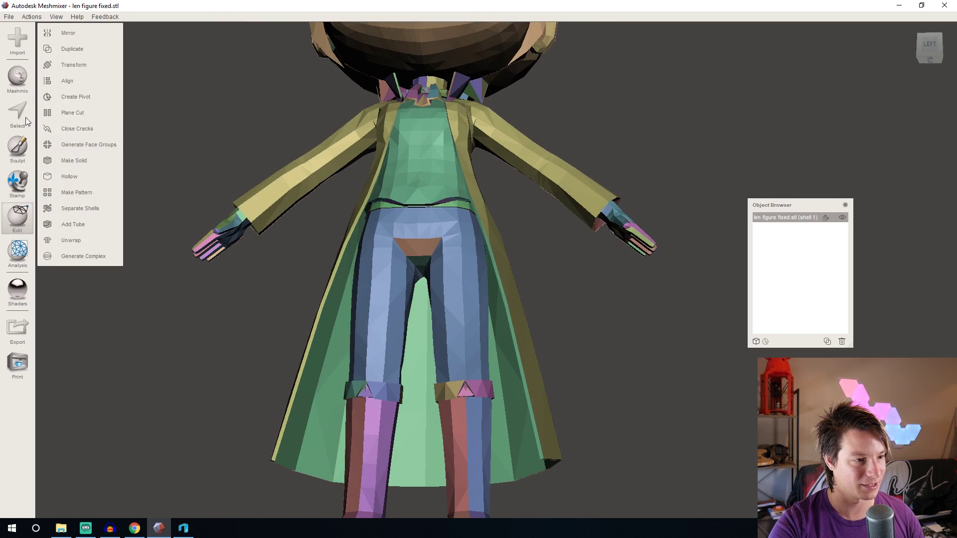
Select the coat's inner lining face group
{"action": "left_click", "coordinate": [18, 115]}
{"action": "double_click", "coordinate": [325, 393]}
{"action": "right_click_drag", "start_coordinate": [330, 387], "coordinate": [356, 344]}
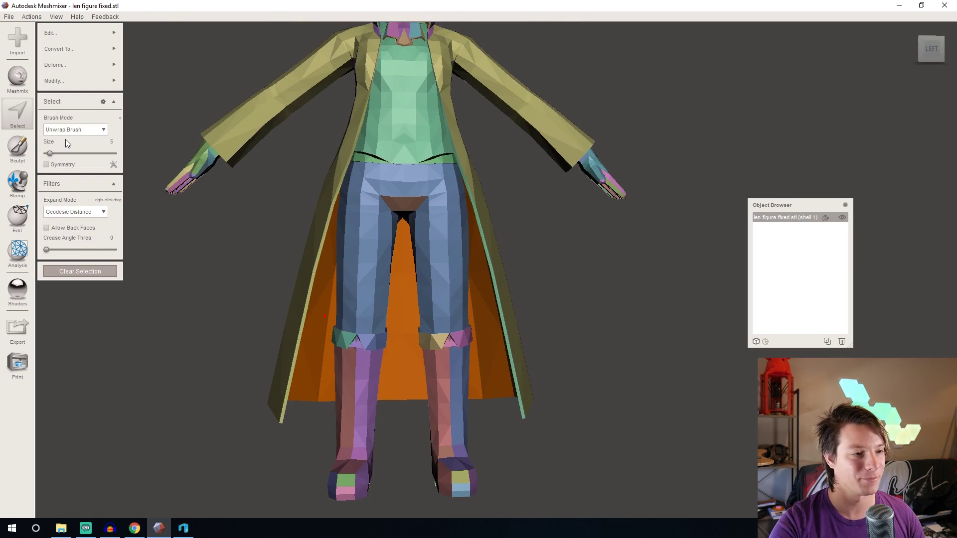
Move the coat's inner lining with Deform > Transform and accept its new position
{"action": "mouse_move", "coordinate": [90, 68]}
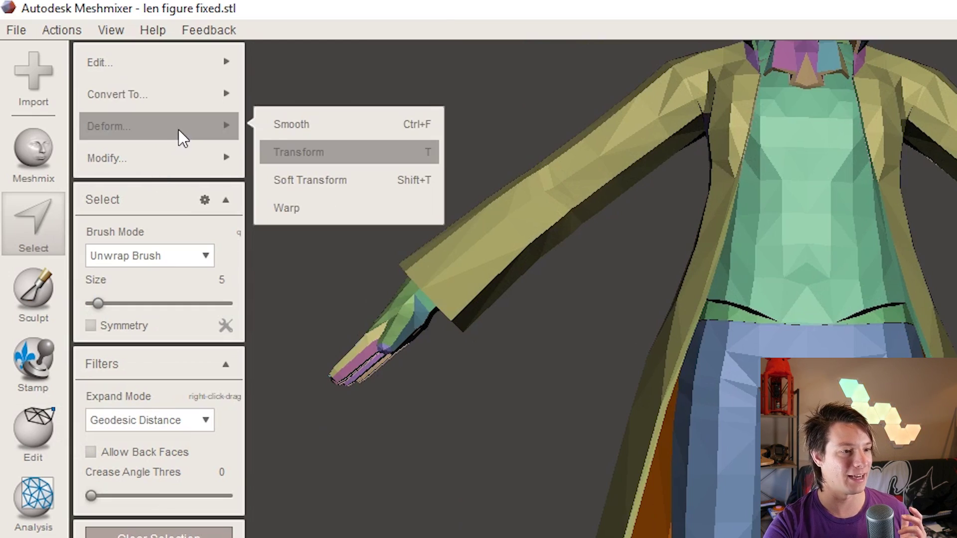
{"action": "left_click", "coordinate": [307, 153]}
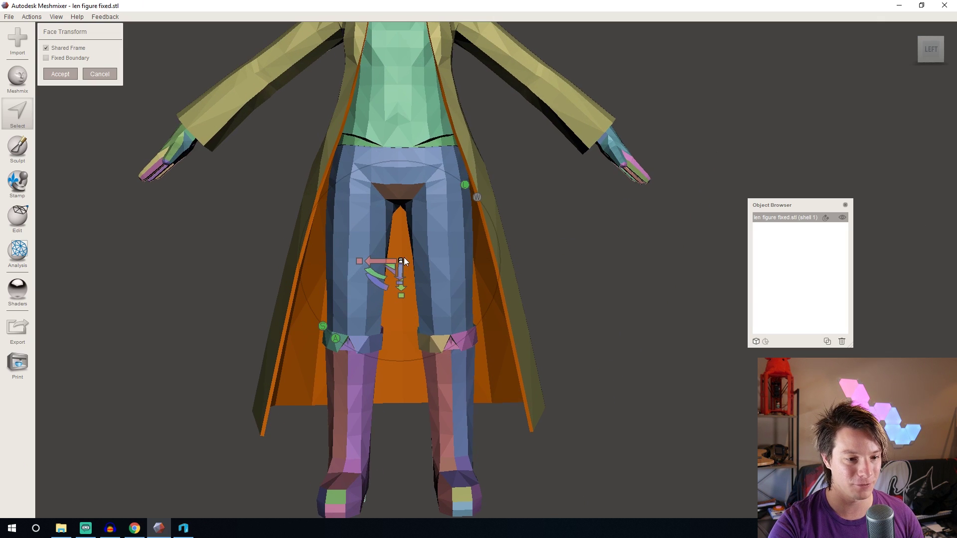
{"action": "left_click_drag", "start_coordinate": [400, 261], "coordinate": [399, 268]}
{"action": "right_click_drag", "start_coordinate": [399, 269], "coordinate": [421, 249]}
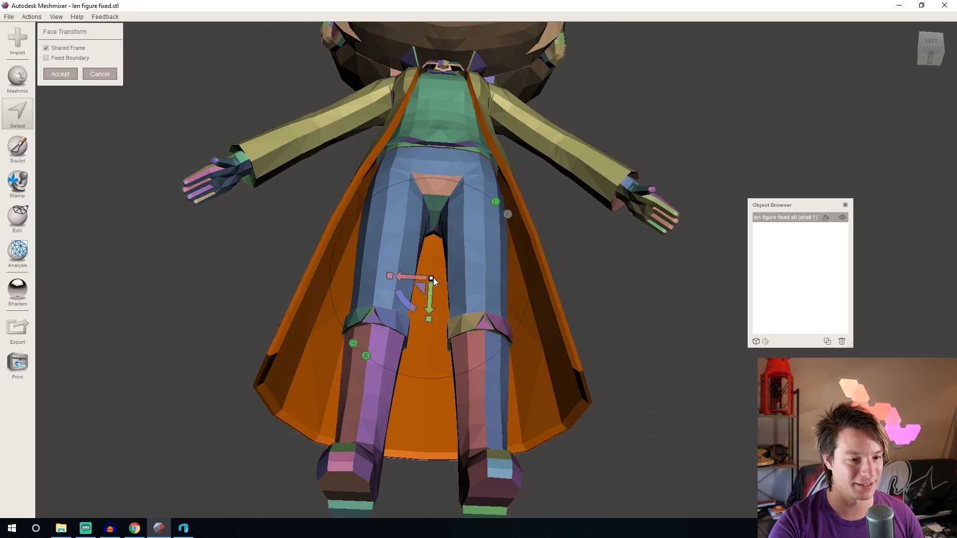
{"action": "left_click_drag", "start_coordinate": [433, 277], "coordinate": [429, 281]}
{"action": "right_click_drag", "start_coordinate": [430, 281], "coordinate": [452, 214]}
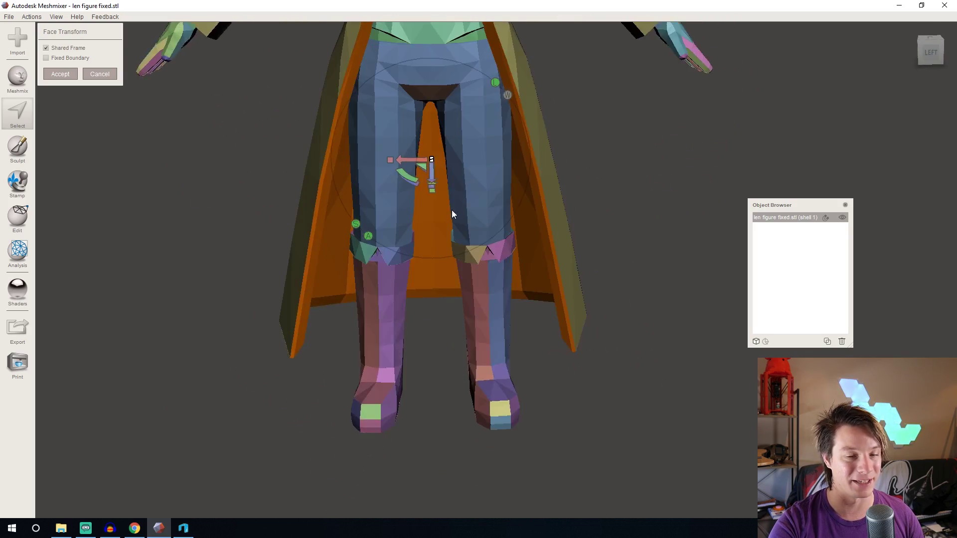
{"action": "scroll", "coordinate": [452, 210], "scroll_direction": "down", "scroll_amount": 5}
{"action": "scroll", "coordinate": [428, 313], "scroll_direction": "up", "scroll_amount": 2}
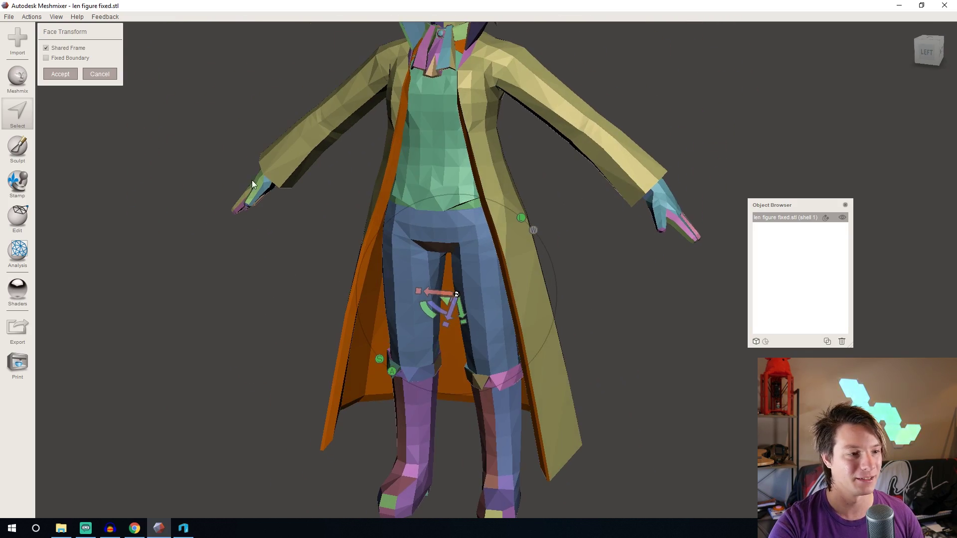
{"action": "left_click", "coordinate": [57, 77]}
{"action": "scroll", "coordinate": [343, 307], "scroll_direction": "up", "scroll_amount": 5}
{"action": "right_click_drag", "start_coordinate": [343, 307], "coordinate": [522, 316]}
Extrude the selected top-hat brim faces outward by about 1.5 mm and accept
{"action": "scroll", "coordinate": [449, 280], "scroll_direction": "up", "scroll_amount": 3}
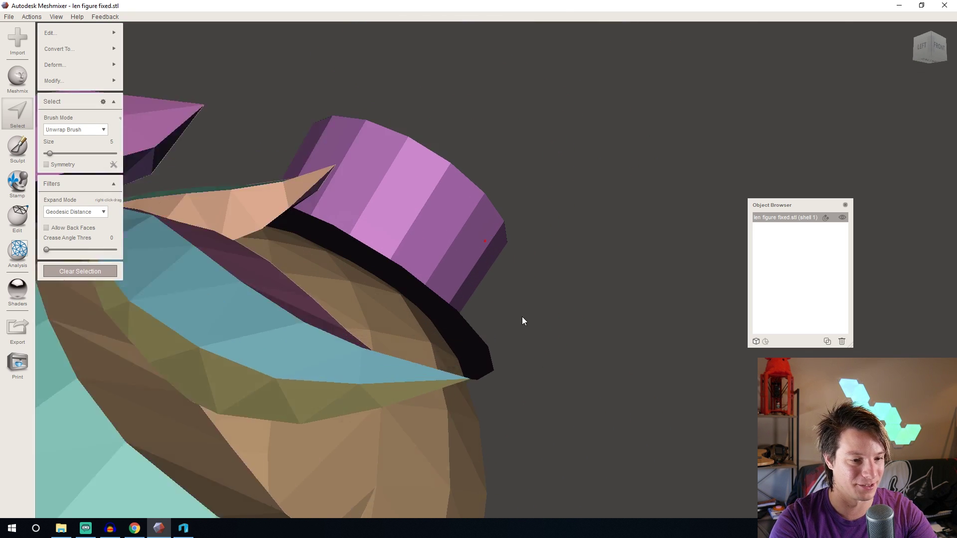
{"action": "scroll", "coordinate": [522, 318], "scroll_direction": "up", "scroll_amount": 2}
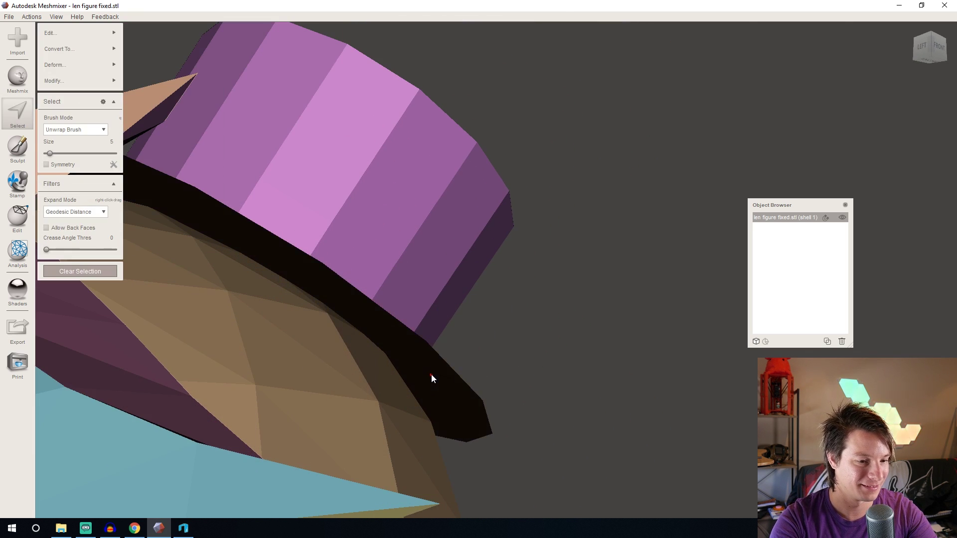
{"action": "mouse_move", "coordinate": [50, 36]}
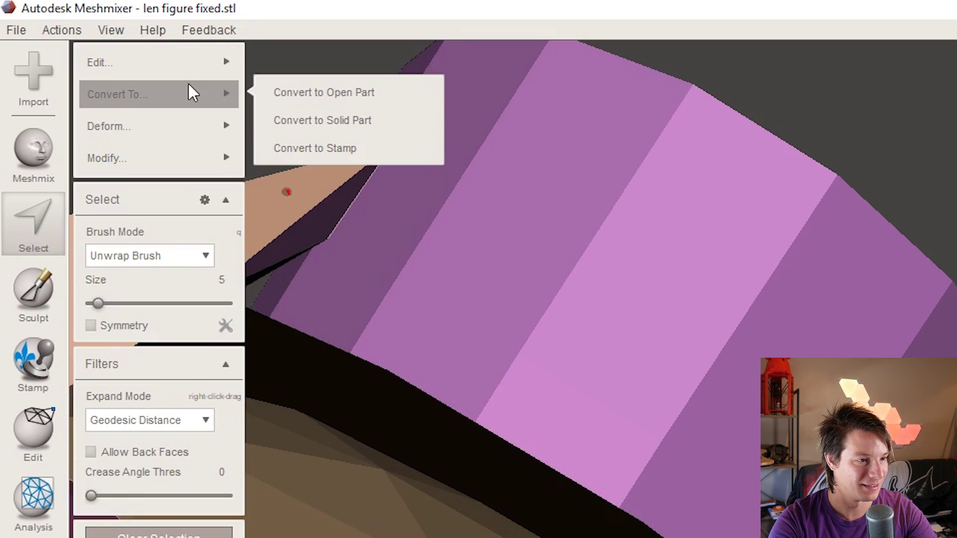
{"action": "left_click", "coordinate": [292, 165]}
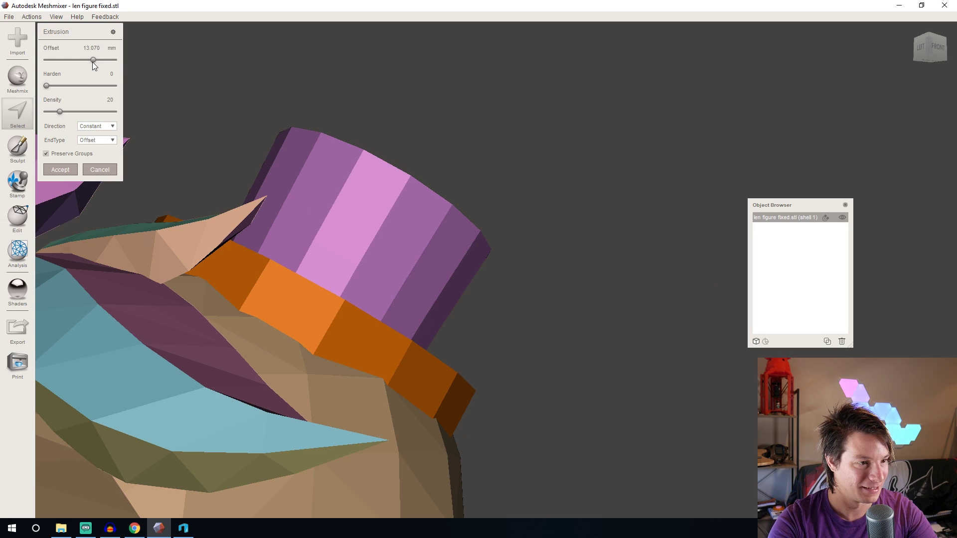
{"action": "mouse_move", "coordinate": [87, 60]}
{"action": "left_mouse_down"}
{"action": "mouse_move", "coordinate": [136, 60]}
{"action": "mouse_move", "coordinate": [82, 60]}
{"action": "left_mouse_up"}
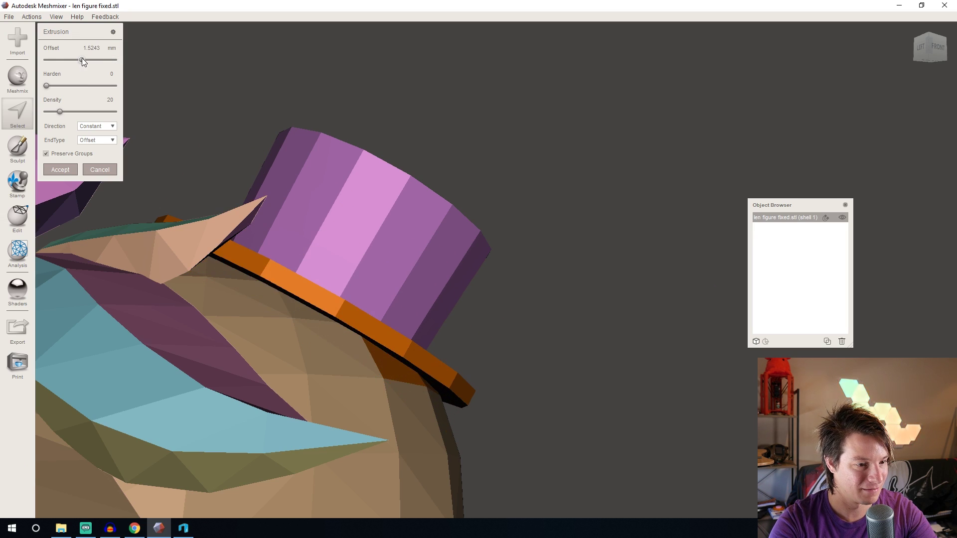
{"action": "left_click", "coordinate": [63, 170]}
Orbit the view so the whole figure faces straight ahead
{"action": "scroll", "coordinate": [290, 276], "scroll_direction": "down", "scroll_amount": 5}
{"action": "right_click_drag", "start_coordinate": [333, 291], "coordinate": [313, 259]}
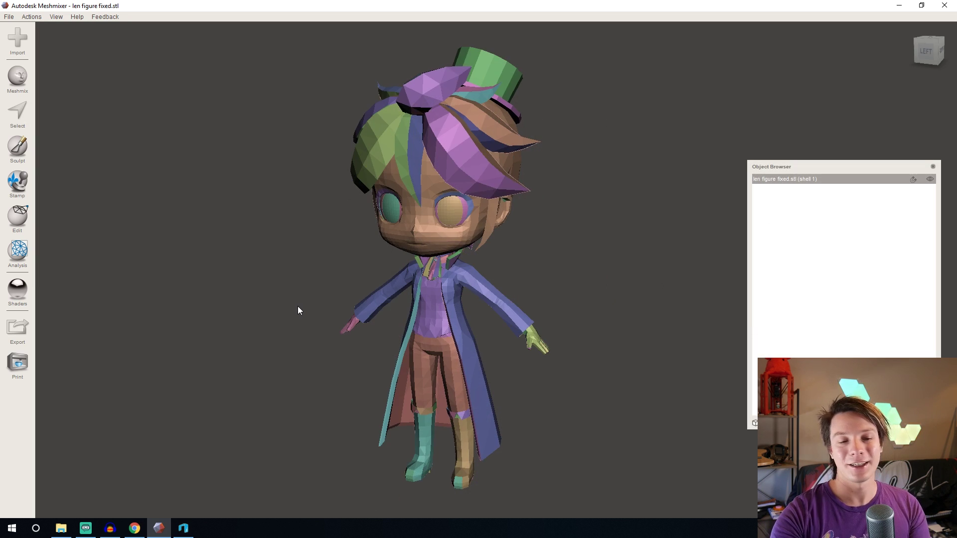
{"action": "right_click_drag", "start_coordinate": [297, 306], "coordinate": [315, 231]}
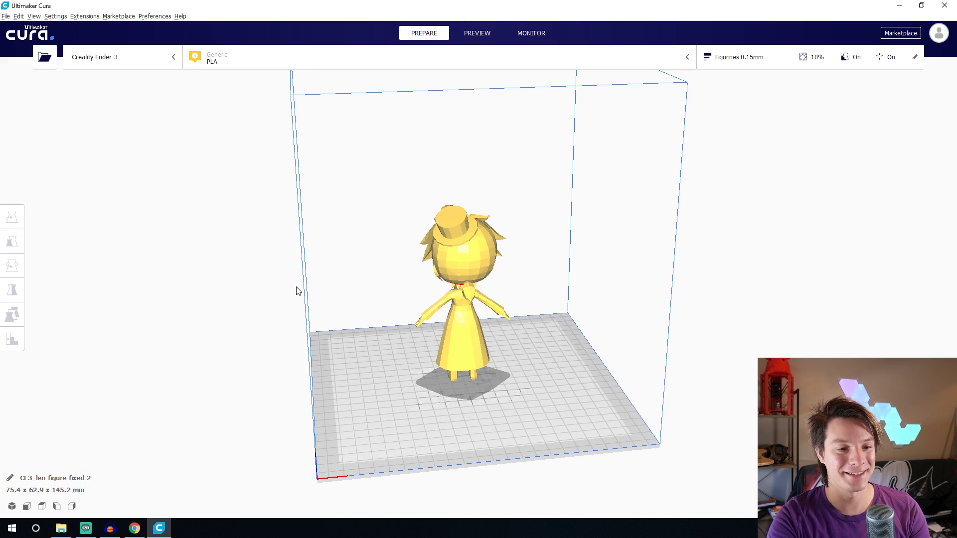
Orbit and zoom to a close front view of the figure on the Ender-3 plate
{"action": "right_click_drag", "start_coordinate": [472, 302], "coordinate": [395, 325]}
{"action": "scroll", "coordinate": [496, 371], "scroll_direction": "up", "scroll_amount": 5}
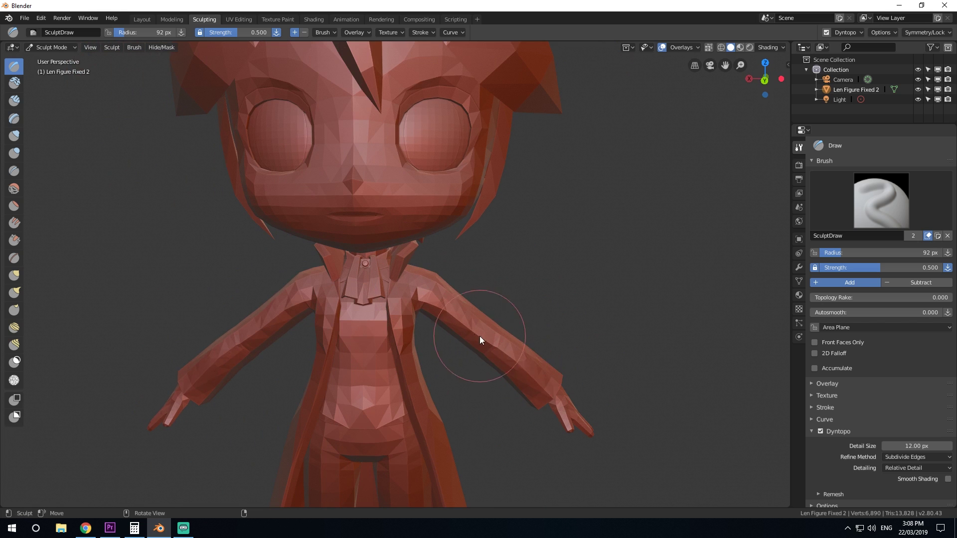
Build up the back hair strands with the Clay brush, then smooth them with the Smooth brush
{"action": "mouse_move", "coordinate": [480, 336]}
{"action": "middle_mouse_down"}
{"action": "mouse_move", "coordinate": [350, 333]}
{"action": "mouse_move", "coordinate": [280, 261]}
{"action": "mouse_move", "coordinate": [252, 262]}
{"action": "mouse_move", "coordinate": [197, 343]}
{"action": "mouse_move", "coordinate": [150, 331]}
{"action": "mouse_move", "coordinate": [252, 380]}
{"action": "mouse_move", "coordinate": [237, 340]}
{"action": "mouse_move", "coordinate": [274, 297]}
{"action": "middle_mouse_up"}
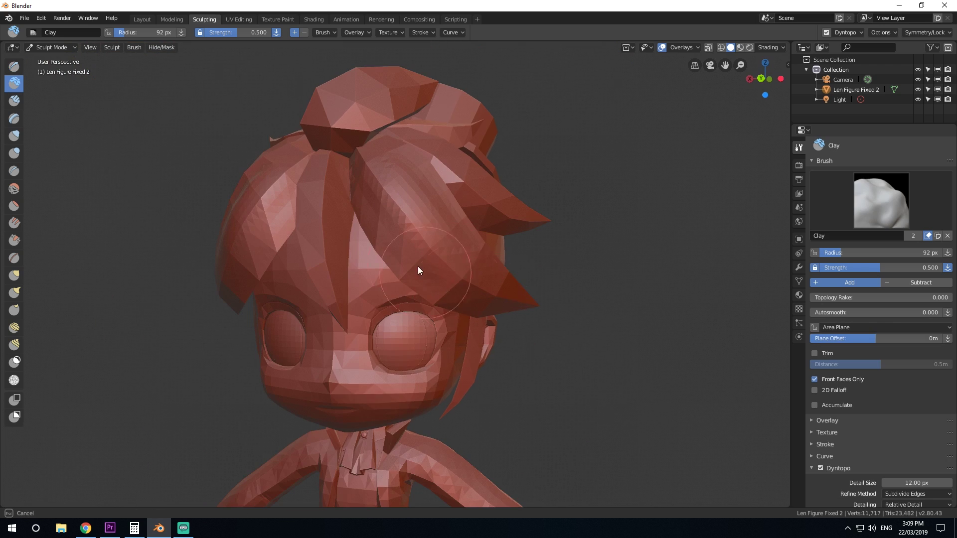
{"action": "mouse_move", "coordinate": [418, 270]}
{"action": "left_mouse_down"}
{"action": "mouse_move", "coordinate": [375, 223]}
{"action": "mouse_move", "coordinate": [447, 275]}
{"action": "mouse_move", "coordinate": [338, 240]}
{"action": "mouse_move", "coordinate": [311, 183]}
{"action": "mouse_move", "coordinate": [337, 308]}
{"action": "mouse_move", "coordinate": [319, 183]}
{"action": "mouse_move", "coordinate": [325, 290]}
{"action": "left_mouse_up"}
{"action": "key", "text": "shift+s"}
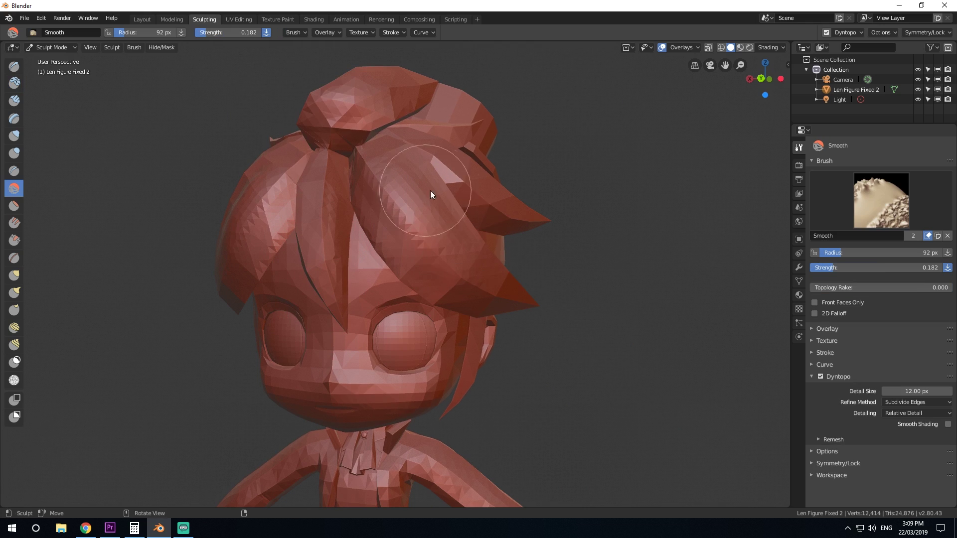
{"action": "mouse_move", "coordinate": [431, 194]}
{"action": "left_mouse_down"}
{"action": "mouse_move", "coordinate": [473, 249]}
{"action": "mouse_move", "coordinate": [422, 218]}
{"action": "mouse_move", "coordinate": [373, 206]}
{"action": "mouse_move", "coordinate": [423, 265]}
{"action": "mouse_move", "coordinate": [401, 265]}
{"action": "mouse_move", "coordinate": [534, 301]}
{"action": "mouse_move", "coordinate": [462, 248]}
{"action": "mouse_move", "coordinate": [390, 169]}
{"action": "mouse_move", "coordinate": [485, 246]}
{"action": "mouse_move", "coordinate": [339, 191]}
{"action": "mouse_move", "coordinate": [325, 299]}
{"action": "left_mouse_up"}
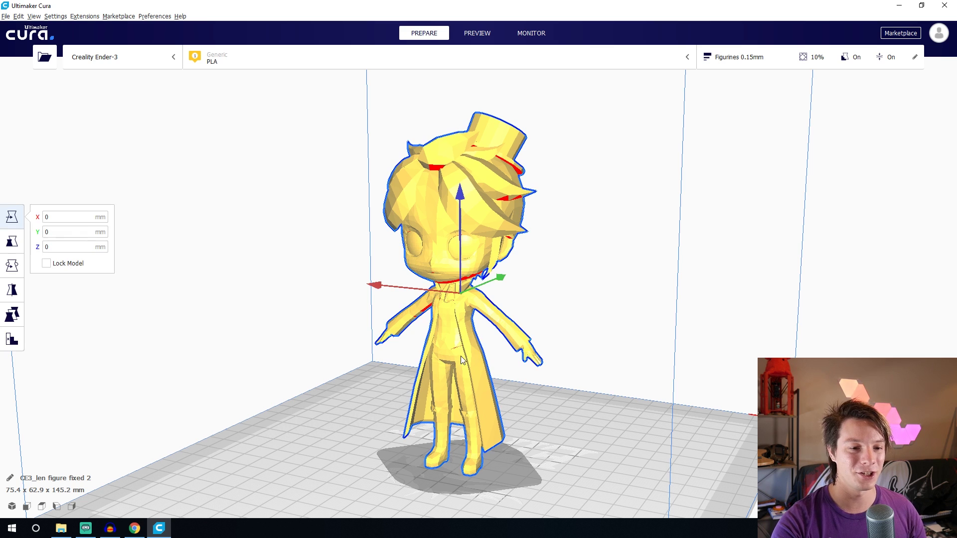
{"action": "left_click", "coordinate": [626, 293]}
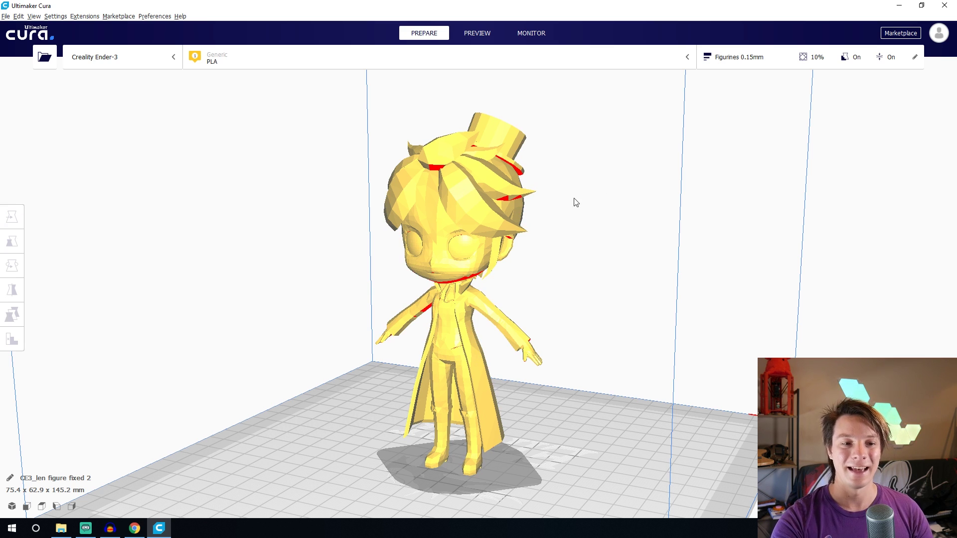
Check Wall Line Count 3, Print Thin Walls on and Horizontal Expansion 0.2 mm in Custom settings
{"action": "right_click_drag", "start_coordinate": [572, 299], "coordinate": [562, 300]}
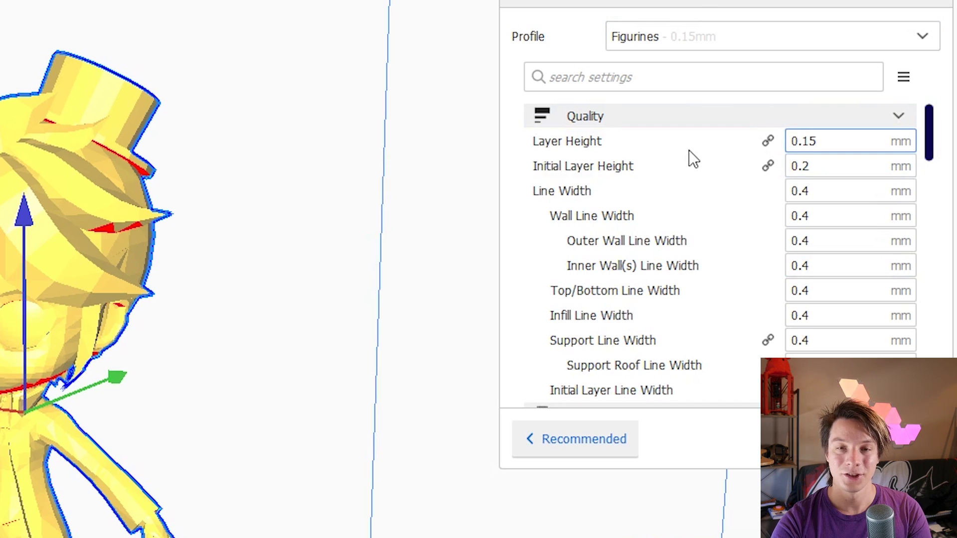
{"action": "mouse_move", "coordinate": [688, 158]}
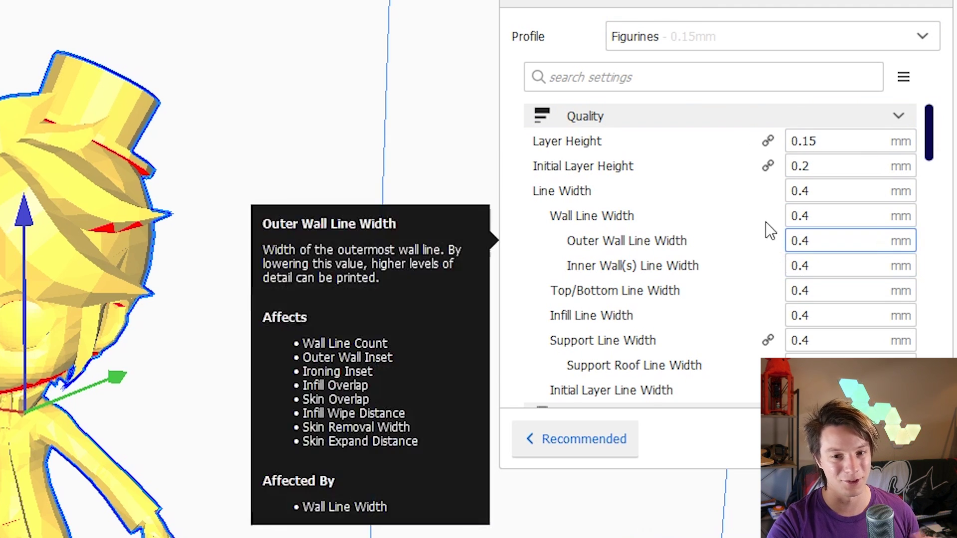
{"action": "scroll", "coordinate": [728, 204], "scroll_direction": "down", "scroll_amount": 3}
{"action": "mouse_move", "coordinate": [729, 192]}
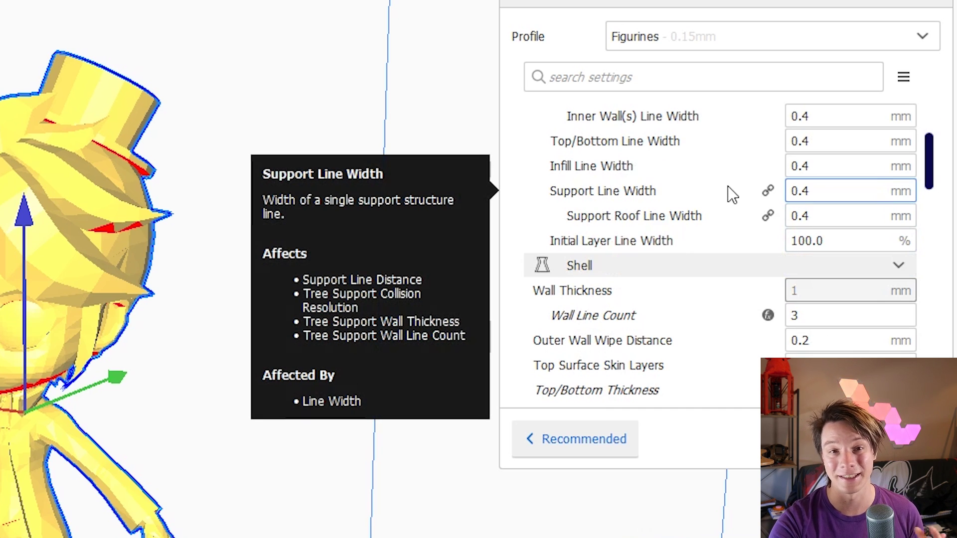
{"action": "scroll", "coordinate": [714, 227], "scroll_direction": "down", "scroll_amount": 2}
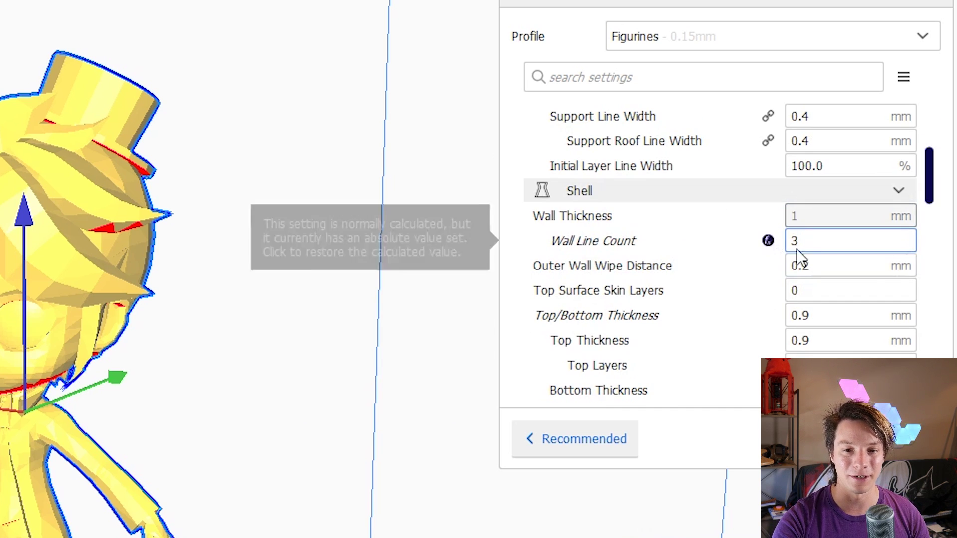
{"action": "mouse_move", "coordinate": [815, 241]}
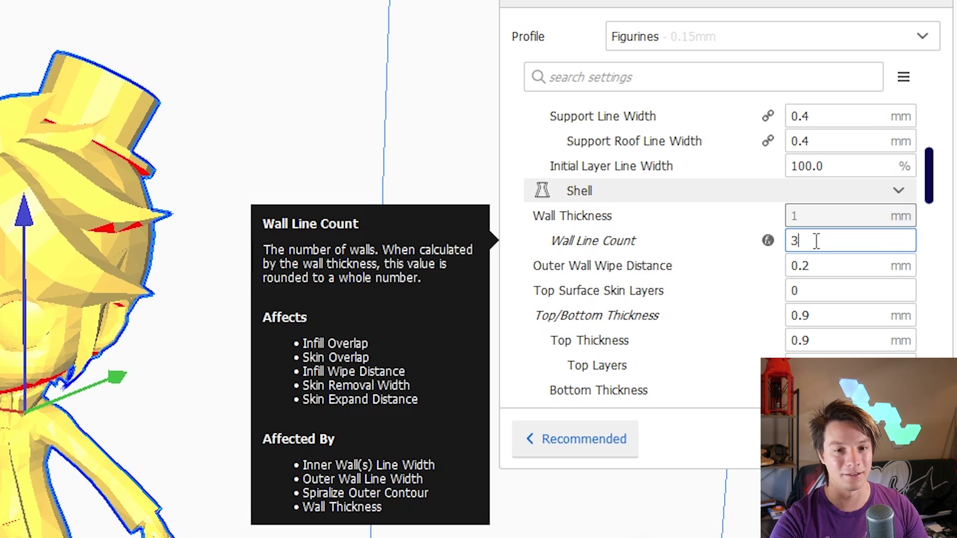
{"action": "scroll", "coordinate": [652, 172], "scroll_direction": "up", "scroll_amount": 2}
{"action": "mouse_move", "coordinate": [652, 172]}
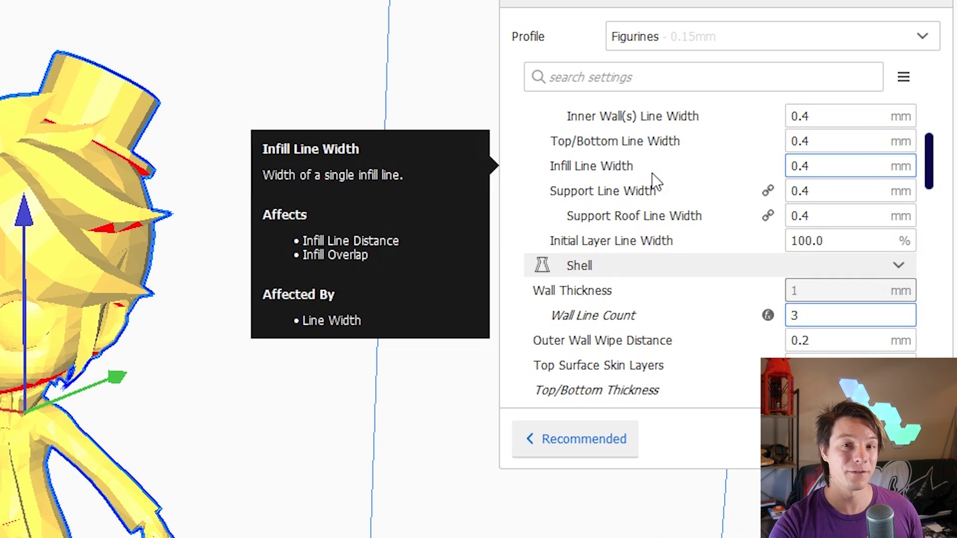
{"action": "scroll", "coordinate": [649, 204], "scroll_direction": "down", "scroll_amount": 2}
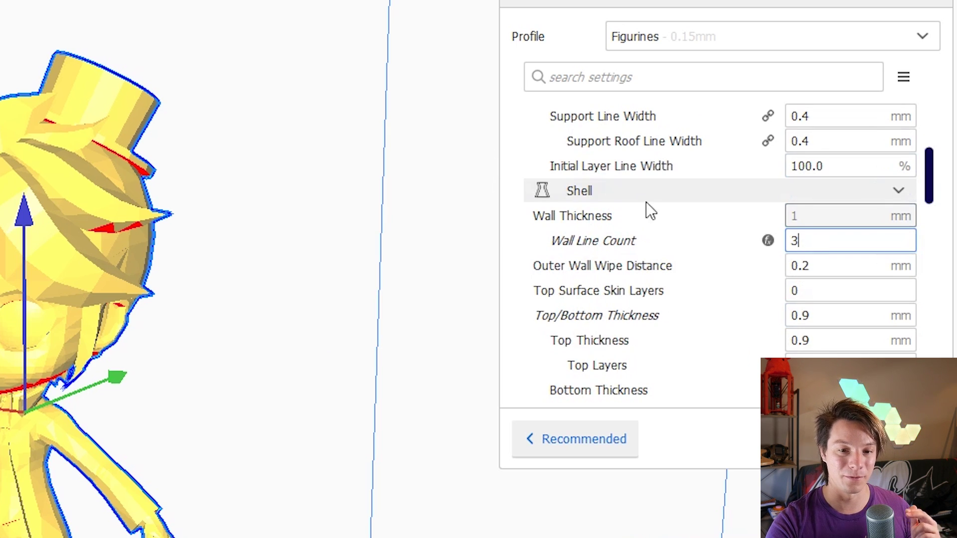
{"action": "scroll", "coordinate": [650, 195], "scroll_direction": "down", "scroll_amount": 12}
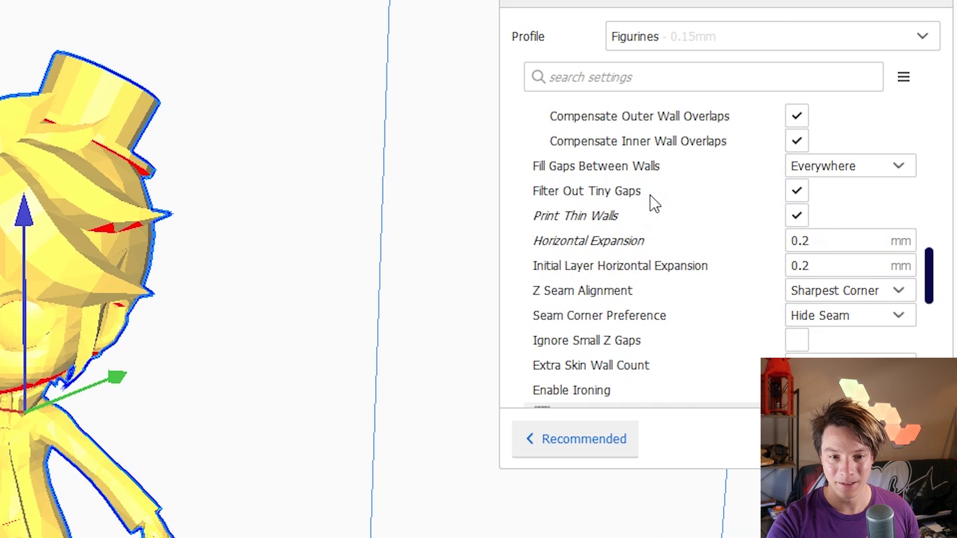
{"action": "mouse_move", "coordinate": [779, 227]}
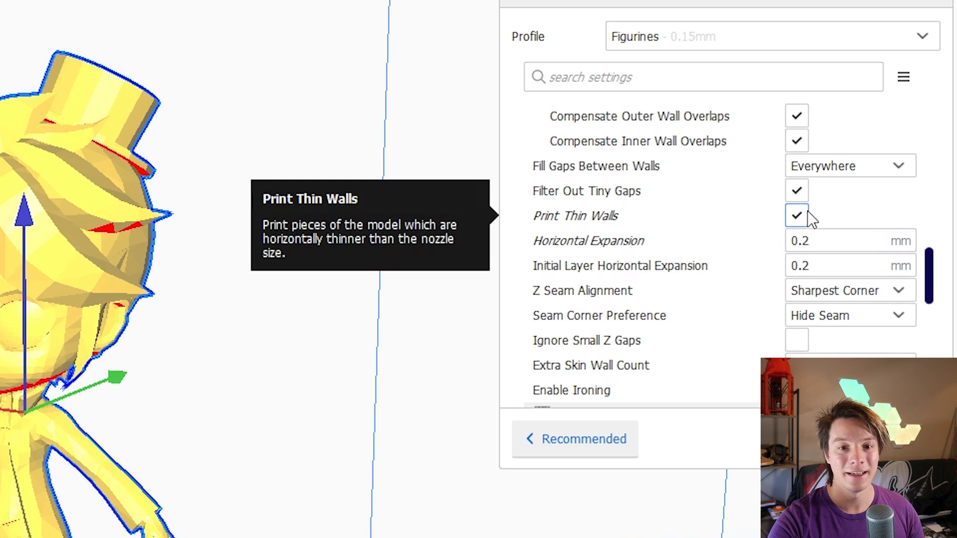
{"action": "left_click", "coordinate": [825, 247]}
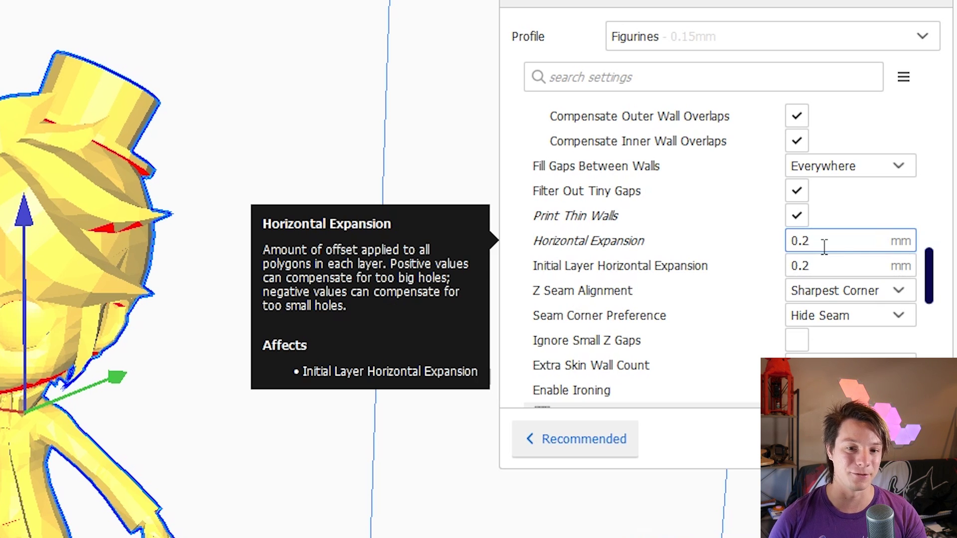
{"action": "scroll", "coordinate": [798, 199], "scroll_direction": "down", "scroll_amount": 10}
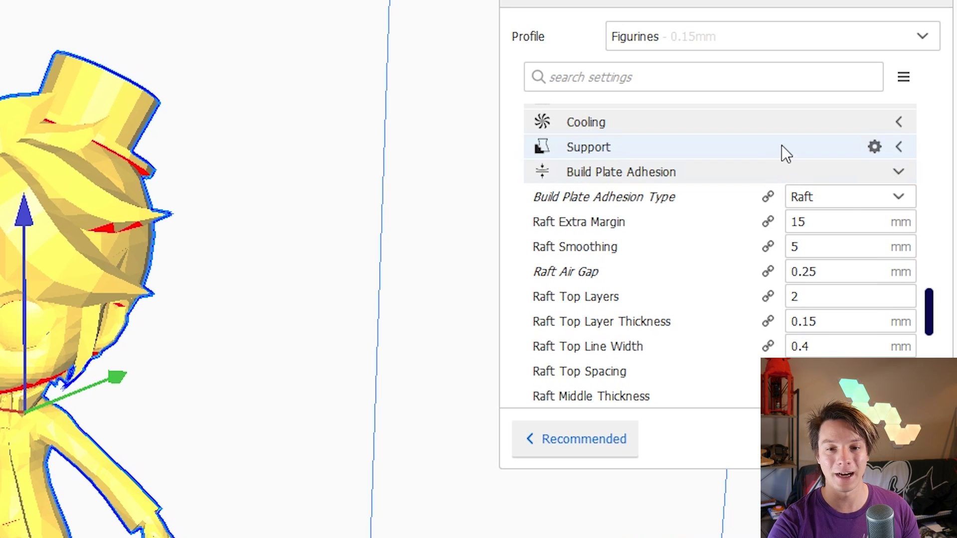
{"action": "mouse_move", "coordinate": [851, 209]}
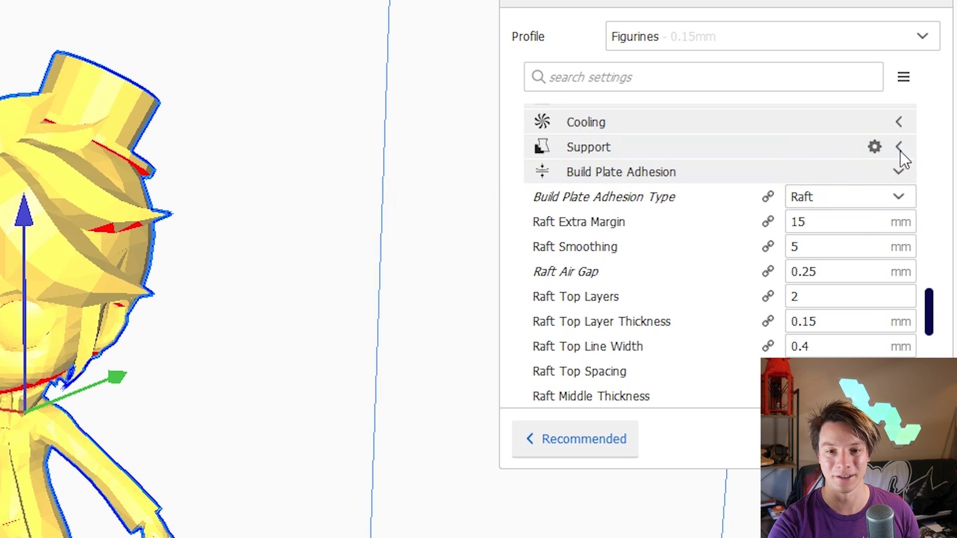
{"action": "left_click", "coordinate": [900, 152]}
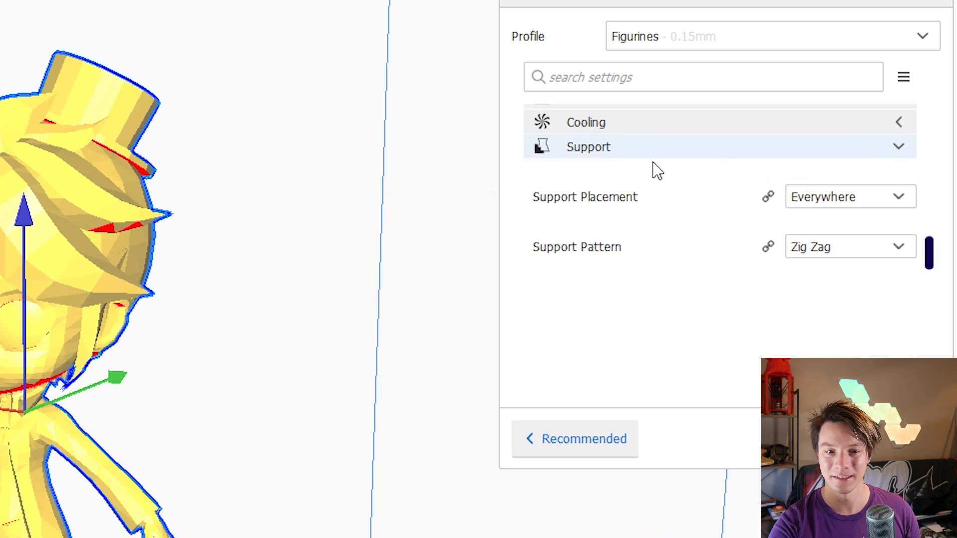
{"action": "scroll", "coordinate": [643, 182], "scroll_direction": "down", "scroll_amount": 2}
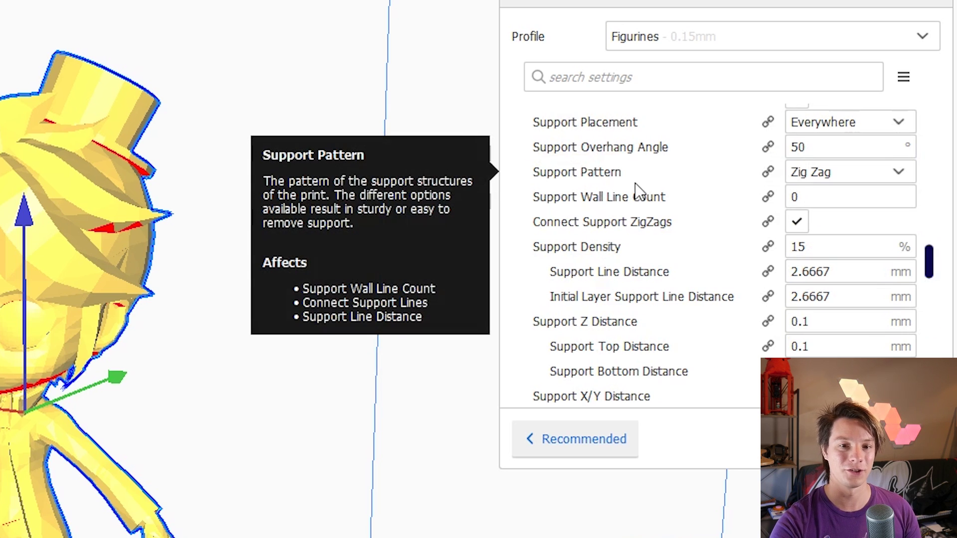
{"action": "left_click", "coordinate": [809, 152]}
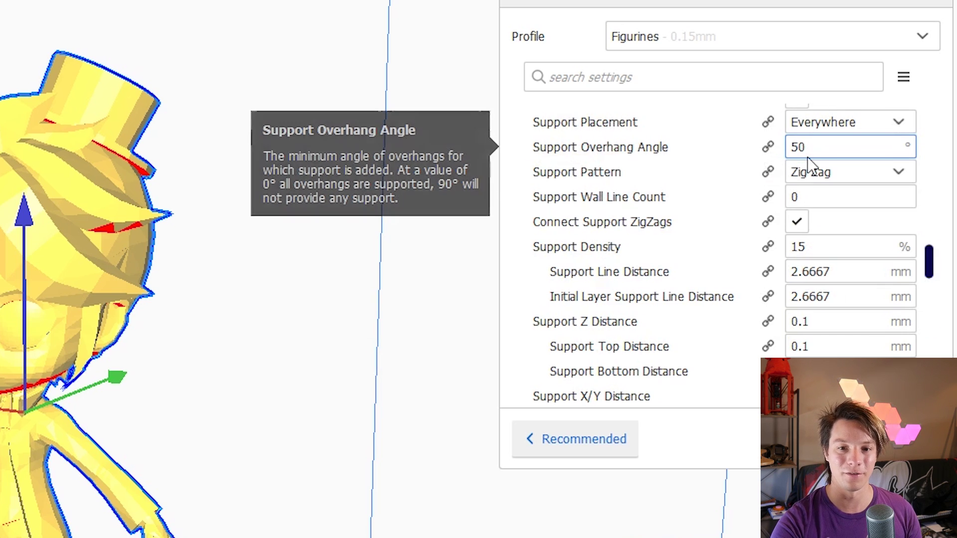
{"action": "left_click", "coordinate": [870, 167]}
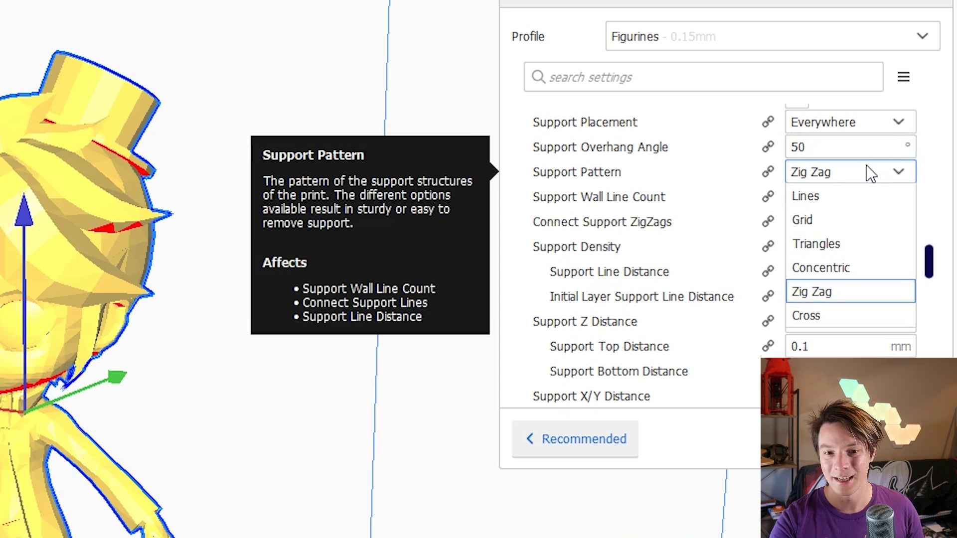
{"action": "left_click", "coordinate": [698, 167]}
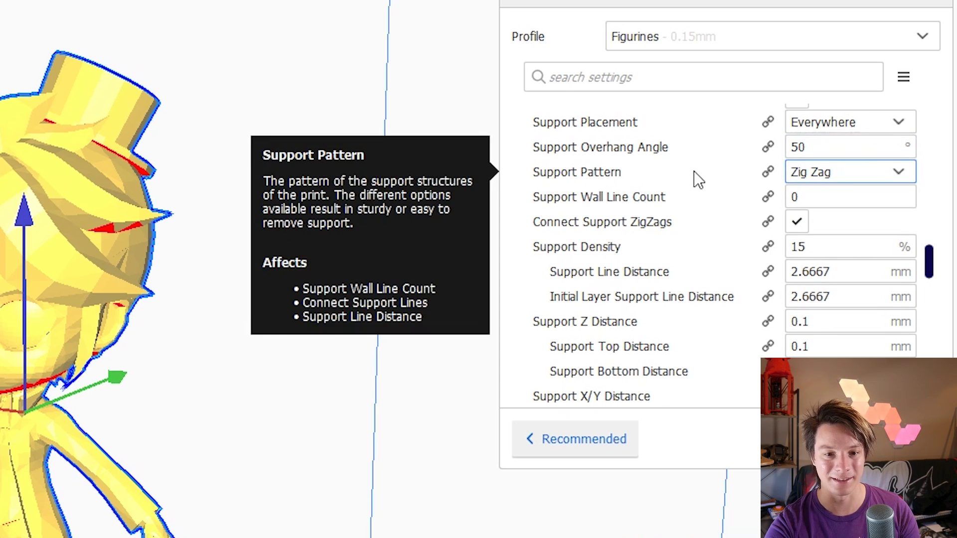
{"action": "scroll", "coordinate": [694, 172], "scroll_direction": "down", "scroll_amount": 3}
{"action": "scroll", "coordinate": [694, 171], "scroll_direction": "down", "scroll_amount": 3}
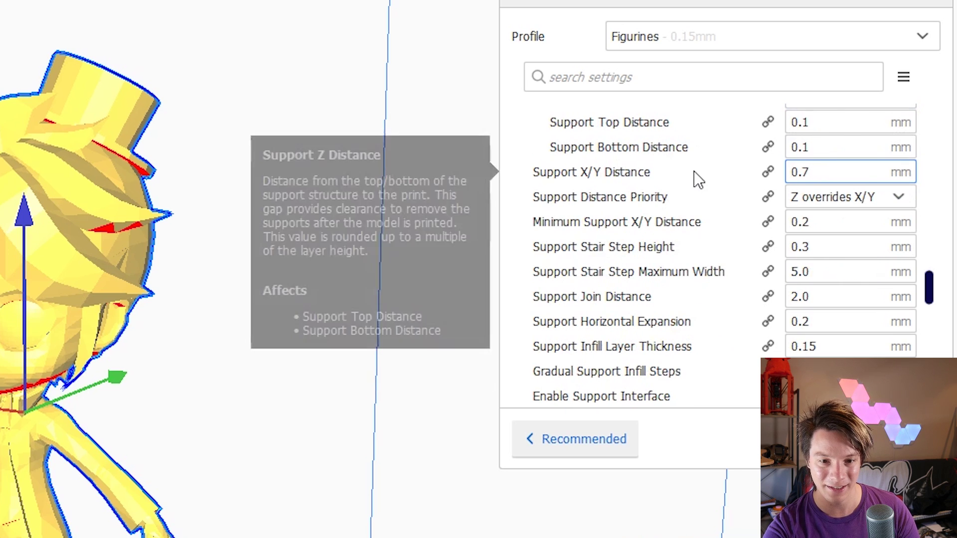
{"action": "scroll", "coordinate": [694, 171], "scroll_direction": "down", "scroll_amount": 2}
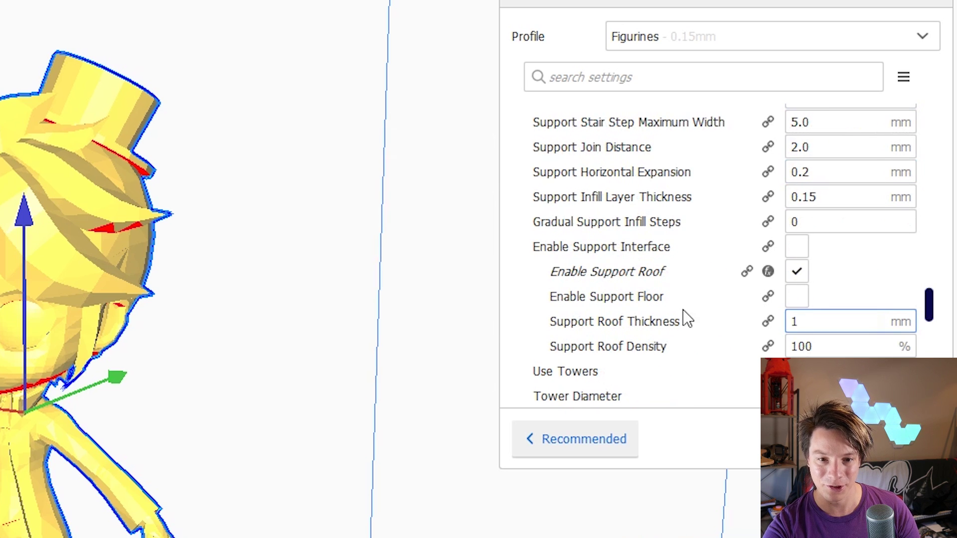
{"action": "mouse_move", "coordinate": [793, 277]}
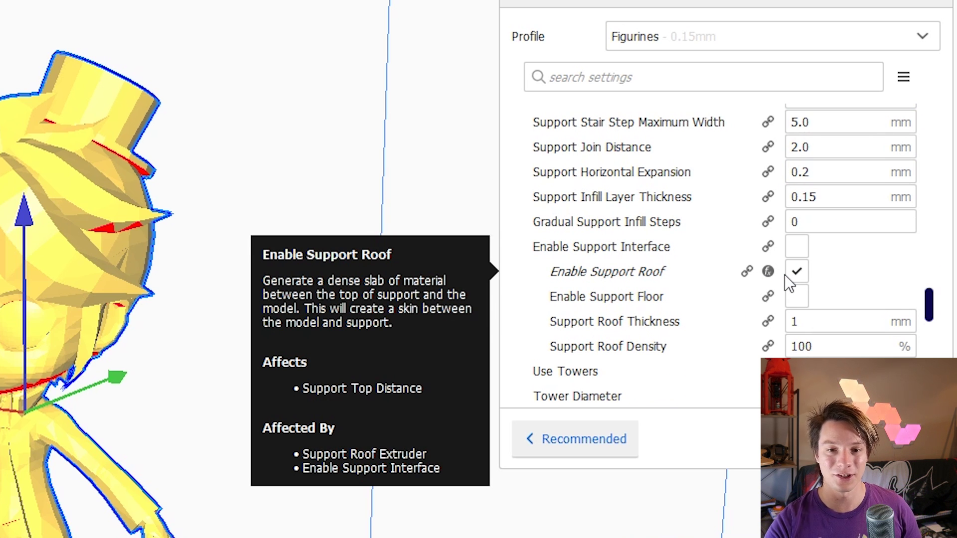
{"action": "mouse_move", "coordinate": [582, 178]}
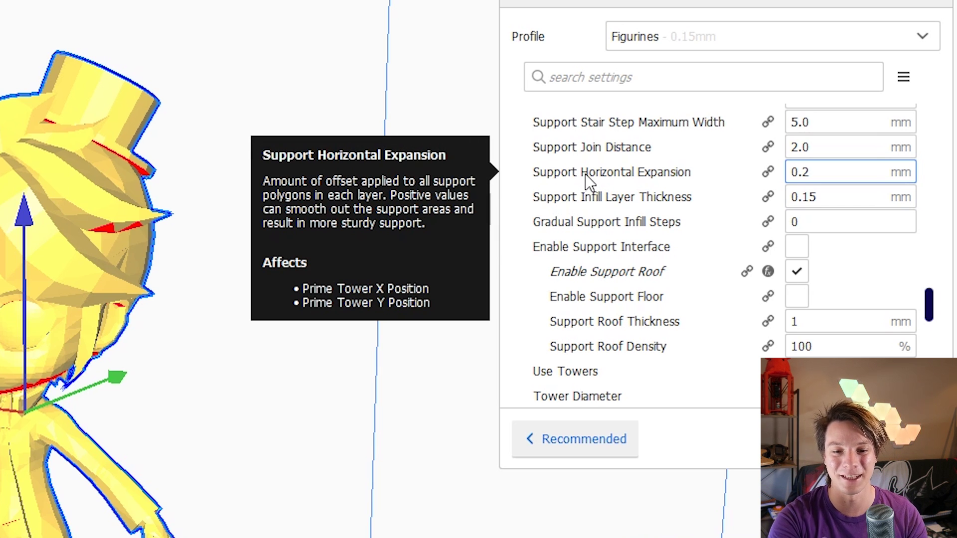
{"action": "scroll", "coordinate": [585, 178], "scroll_direction": "down", "scroll_amount": 3}
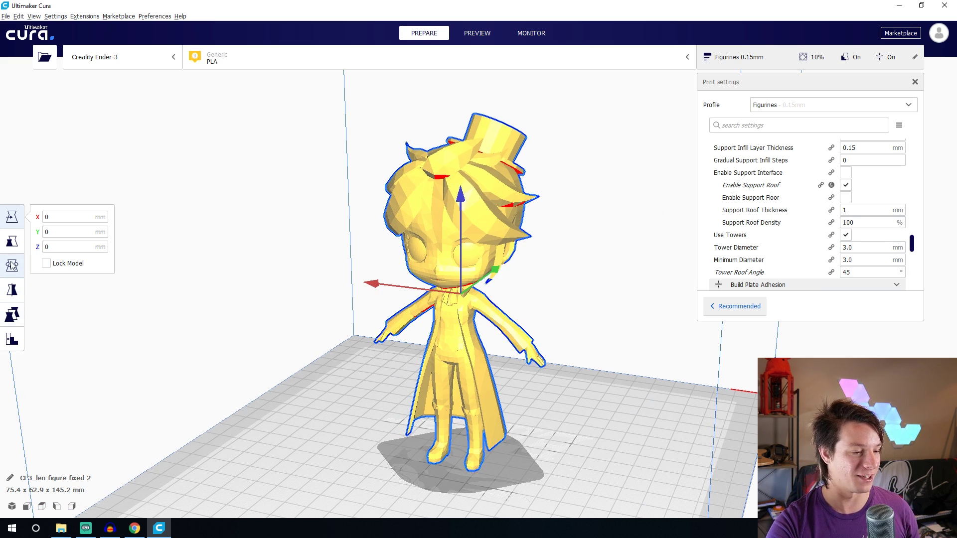
Uniformly scale the figure's height from 145.226 to 200 mm, then deselect it
{"action": "left_click", "coordinate": [12, 241]}
{"action": "left_click", "coordinate": [90, 270]}
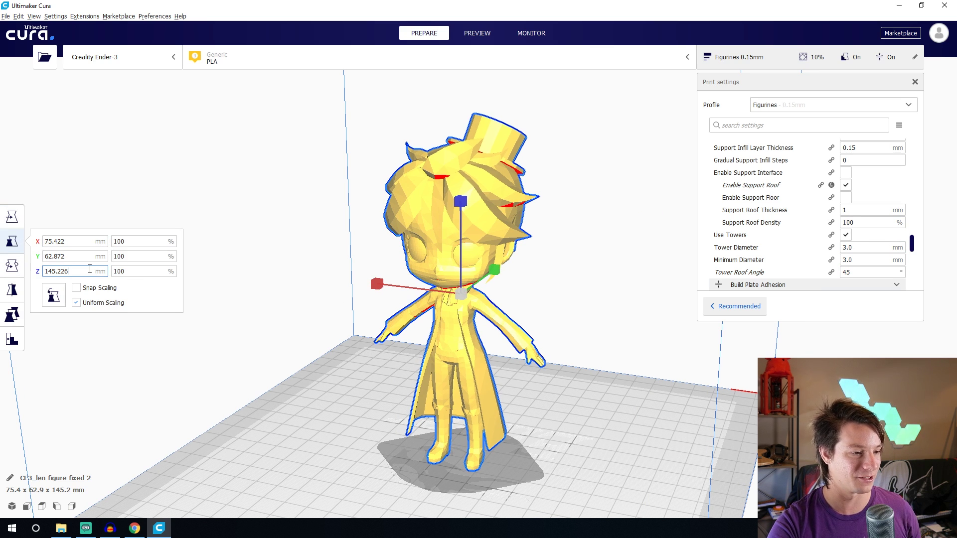
{"action": "double_click", "coordinate": [89, 270]}
{"action": "type", "text": "200"}
{"action": "key", "text": "Return"}
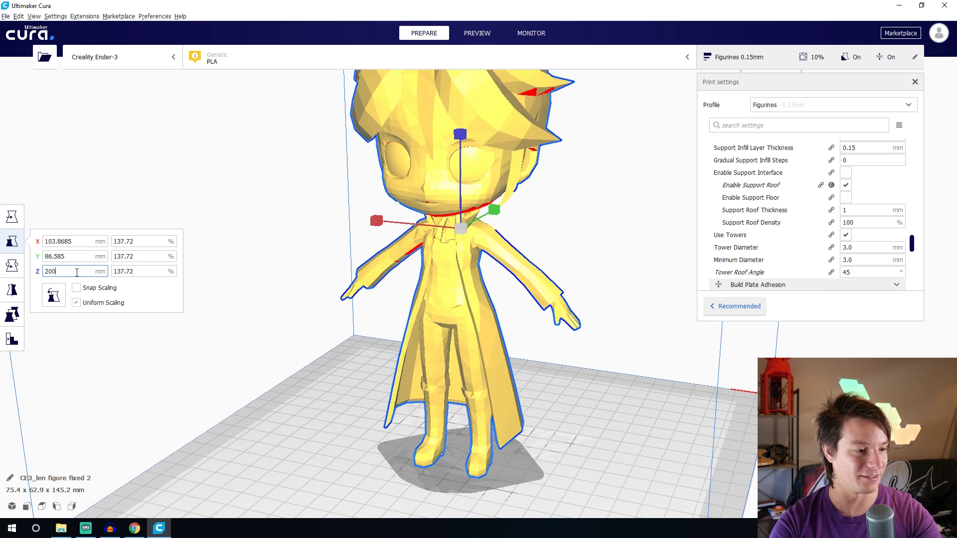
{"action": "scroll", "coordinate": [247, 263], "scroll_direction": "down", "scroll_amount": 4}
{"action": "right_click_drag", "start_coordinate": [281, 258], "coordinate": [310, 283]}
{"action": "key", "text": "Escape"}
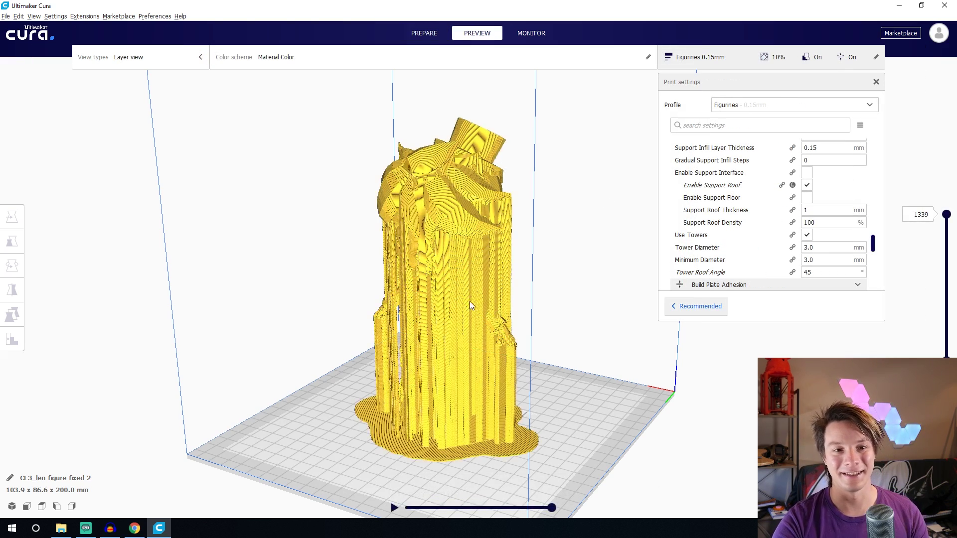
Scrub the layer slider down through layers 527, 377, 191 and 96 to inspect the lower supports
{"action": "scroll", "coordinate": [470, 301], "scroll_direction": "up", "scroll_amount": 3}
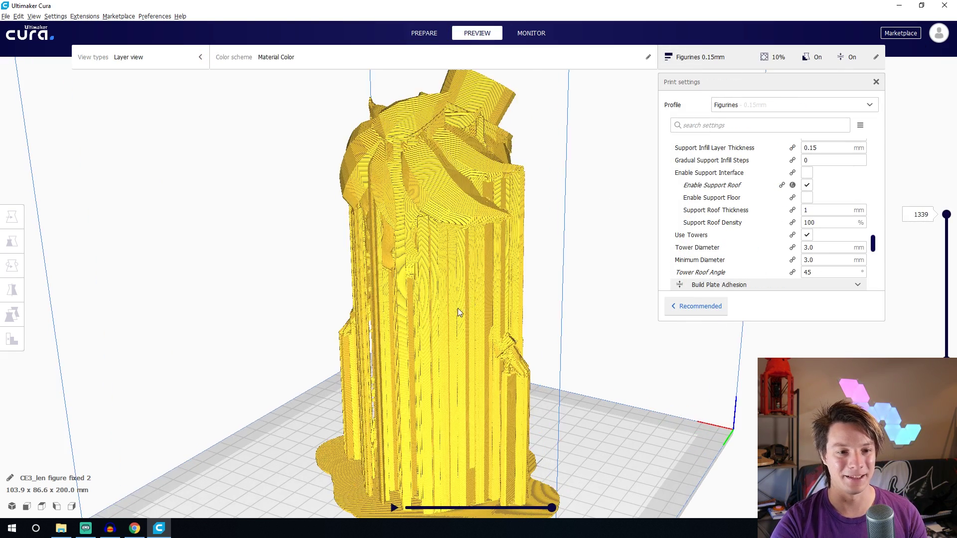
{"action": "right_click_drag", "start_coordinate": [459, 312], "coordinate": [455, 318]}
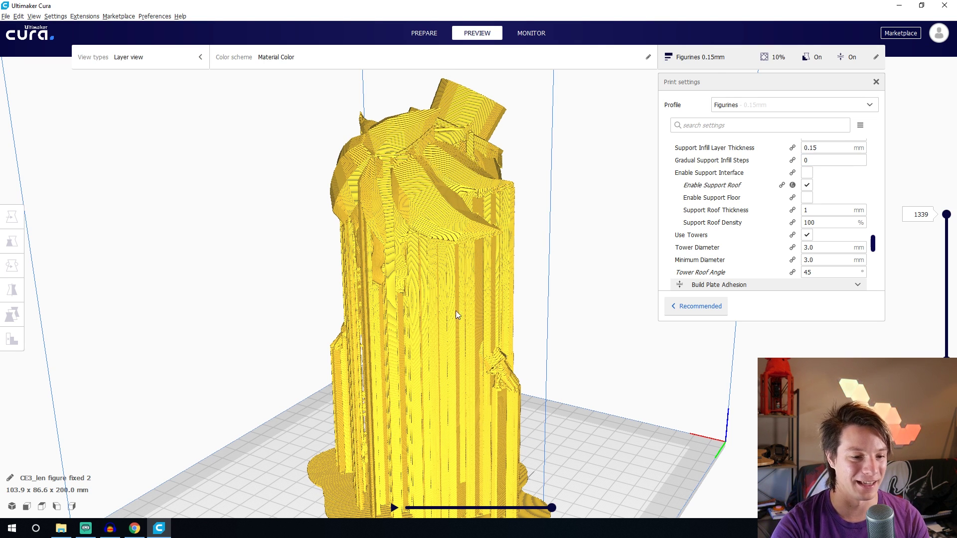
{"action": "scroll", "coordinate": [954, 234], "scroll_direction": "down", "scroll_amount": 5}
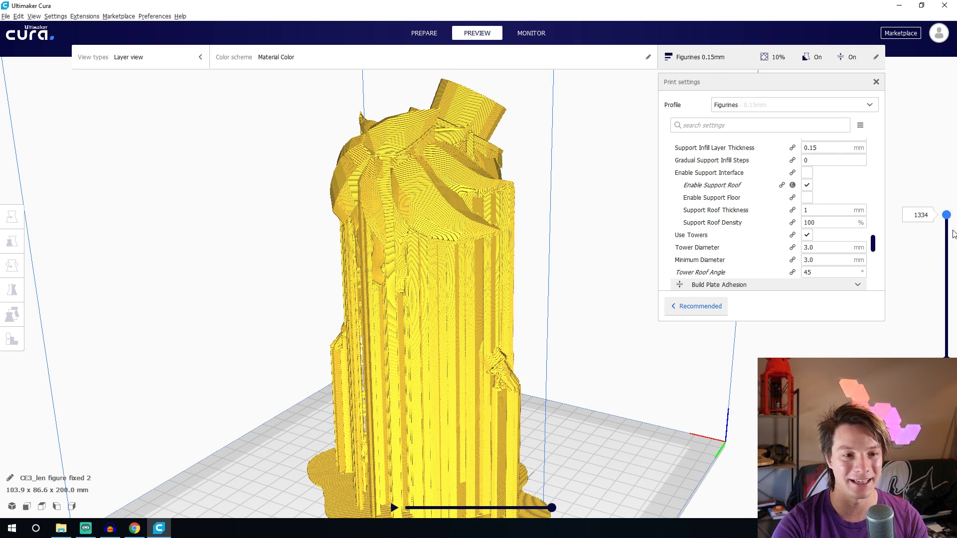
{"action": "left_click_drag", "start_coordinate": [953, 235], "coordinate": [953, 312]}
{"action": "right_click_drag", "start_coordinate": [623, 282], "coordinate": [456, 361]}
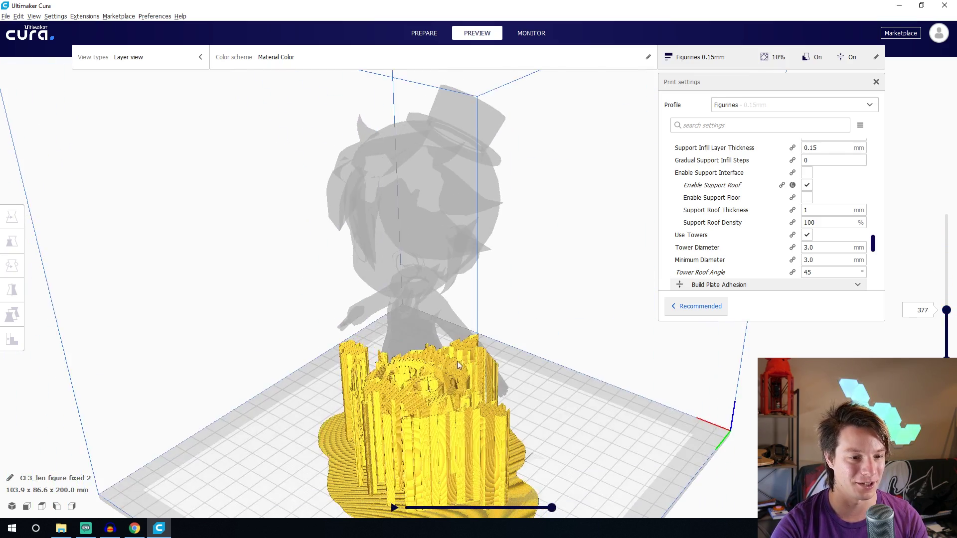
{"action": "scroll", "coordinate": [457, 361], "scroll_direction": "up", "scroll_amount": 8}
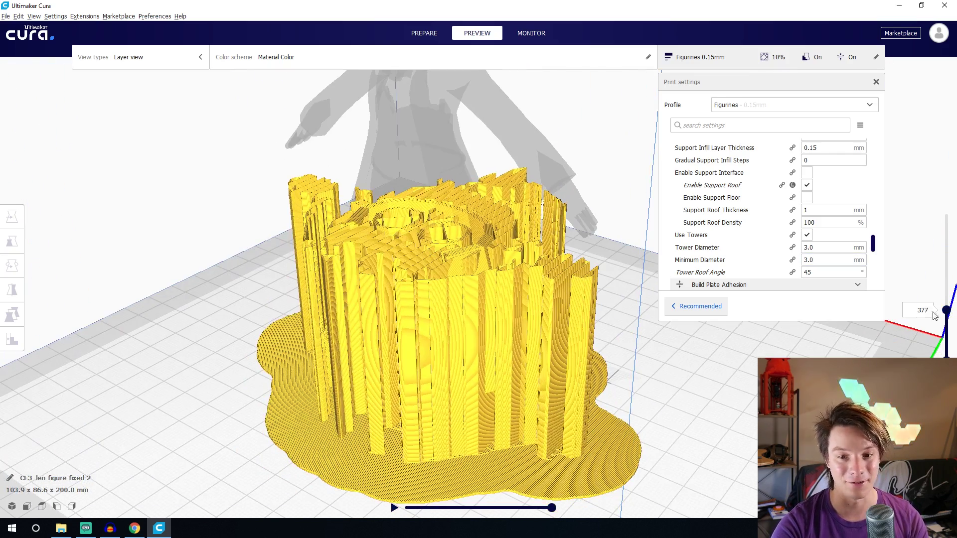
{"action": "left_click_drag", "start_coordinate": [947, 310], "coordinate": [947, 353]}
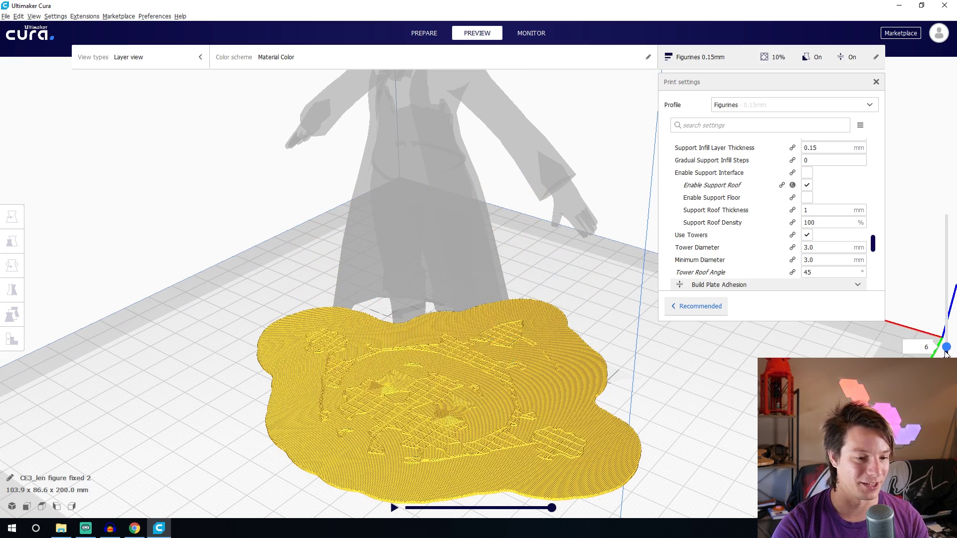
{"action": "key", "text": "Up"}
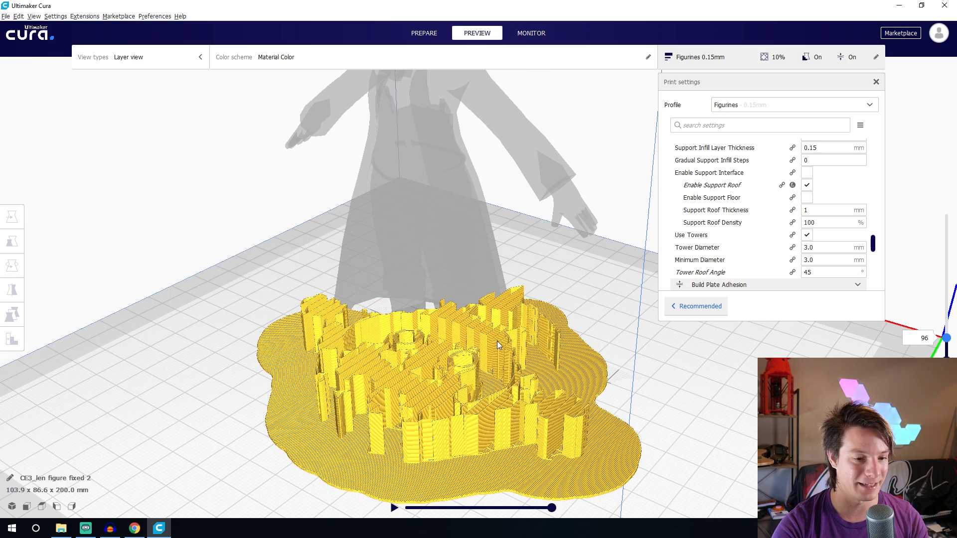
{"action": "mouse_move", "coordinate": [947, 339]}
{"action": "left_mouse_down"}
{"action": "mouse_move", "coordinate": [951, 312]}
{"action": "mouse_move", "coordinate": [947, 329]}
{"action": "left_mouse_up"}
Step up through layers 537 and 467 to the tower tops, then show all 1339 layers
{"action": "scroll", "coordinate": [415, 324], "scroll_direction": "up", "scroll_amount": 5}
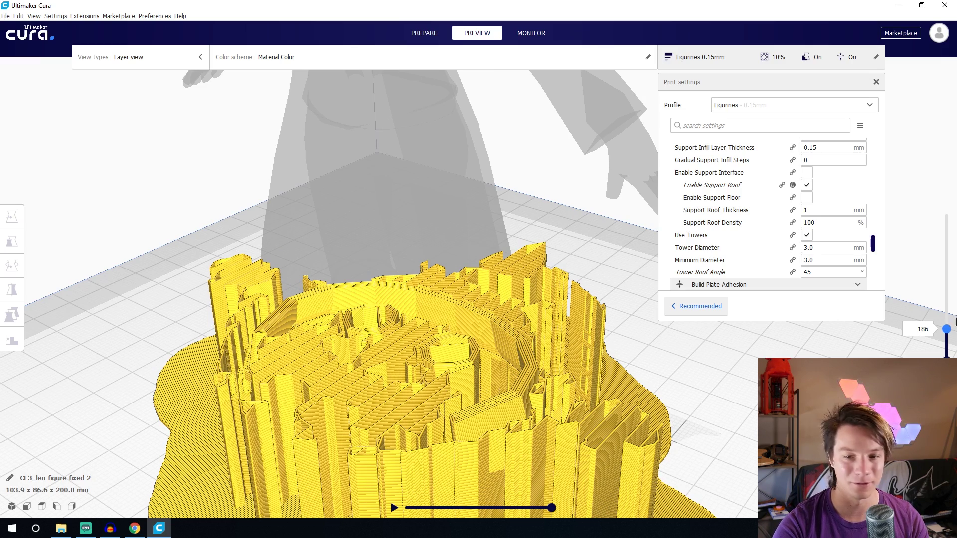
{"action": "left_click_drag", "start_coordinate": [956, 321], "coordinate": [956, 315]}
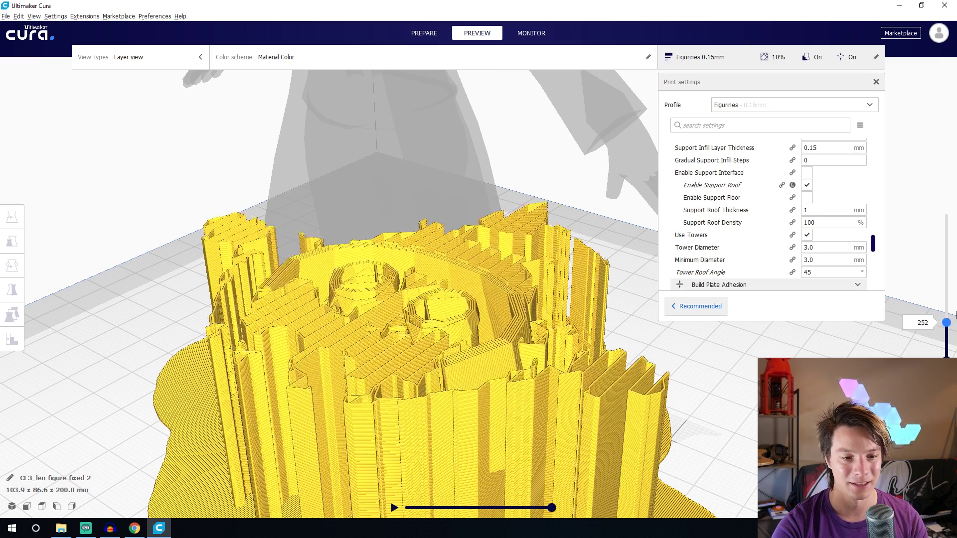
{"action": "key", "text": "Up"}
{"action": "key", "text": "Up"}
{"action": "key", "text": "Up"}
{"action": "key", "text": "Up"}
{"action": "key", "text": "Up"}
{"action": "key", "text": "Up"}
{"action": "key", "text": "Up"}
{"action": "key", "text": "Up"}
{"action": "key", "text": "Up"}
{"action": "key", "text": "Up"}
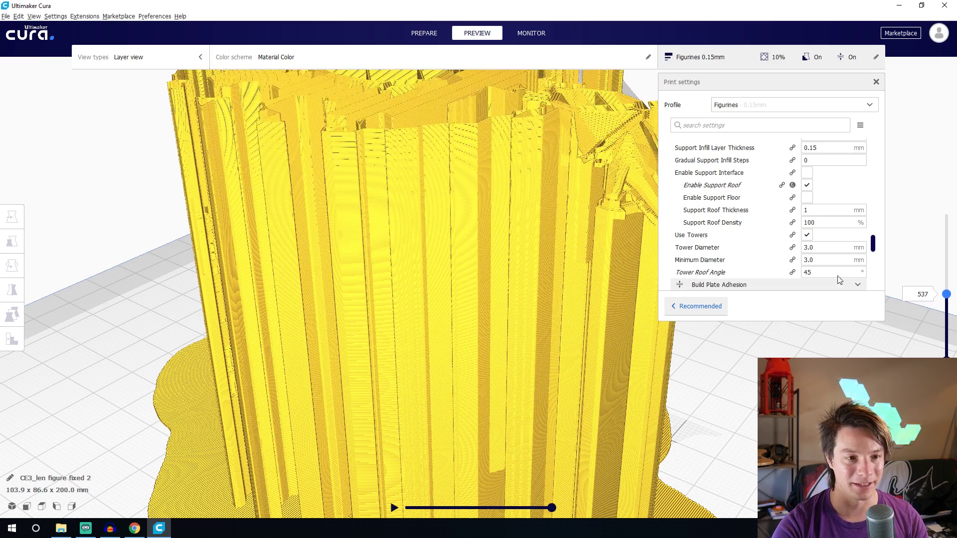
{"action": "right_click_drag", "start_coordinate": [574, 244], "coordinate": [455, 358]}
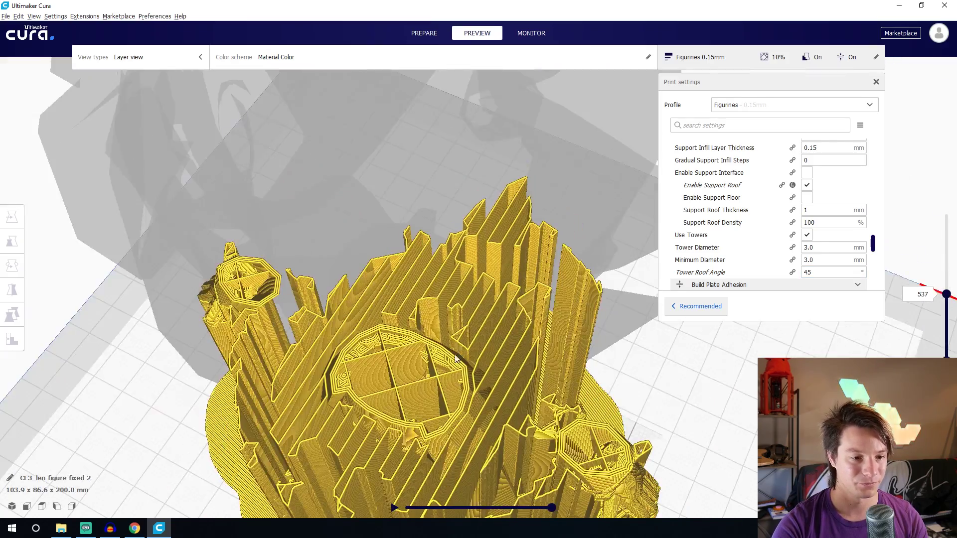
{"action": "scroll", "coordinate": [451, 356], "scroll_direction": "down", "scroll_amount": 5}
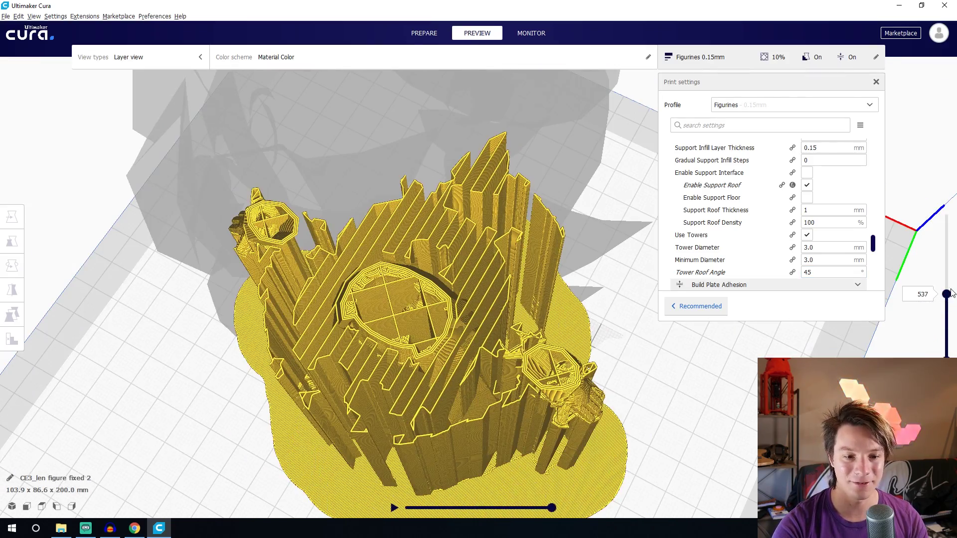
{"action": "mouse_move", "coordinate": [946, 294]}
{"action": "left_mouse_down"}
{"action": "mouse_move", "coordinate": [950, 314]}
{"action": "mouse_move", "coordinate": [946, 275]}
{"action": "left_mouse_up"}
{"action": "scroll", "coordinate": [424, 215], "scroll_direction": "up", "scroll_amount": 3}
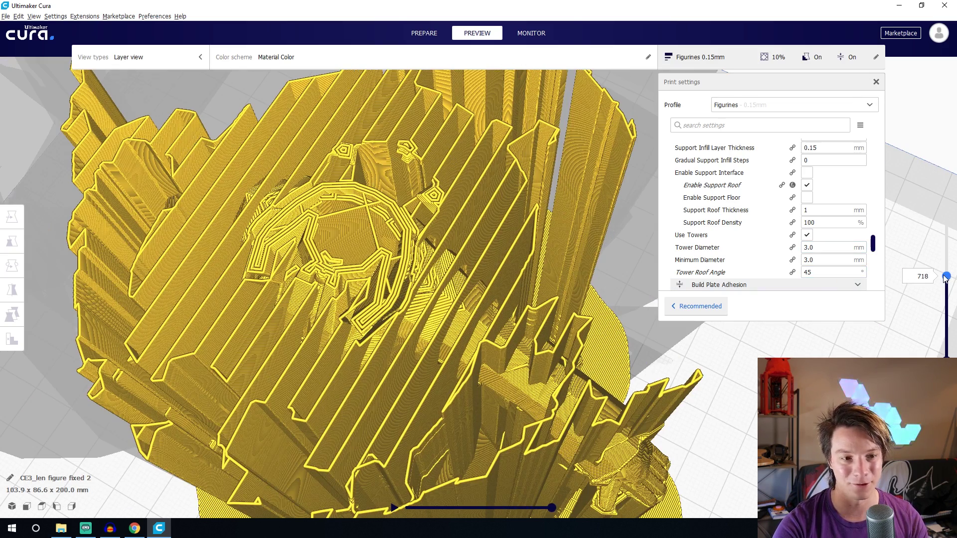
{"action": "left_click_drag", "start_coordinate": [949, 274], "coordinate": [947, 215]}
{"action": "scroll", "coordinate": [239, 116], "scroll_direction": "down", "scroll_amount": 5}
{"action": "right_click_drag", "start_coordinate": [239, 115], "coordinate": [547, 267]}
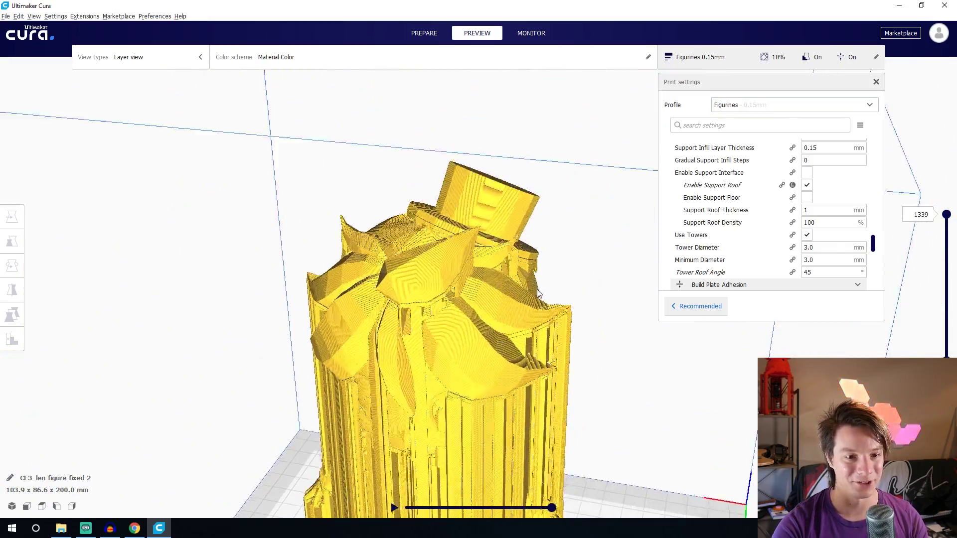
{"action": "scroll", "coordinate": [547, 267], "scroll_direction": "up", "scroll_amount": 3}
{"action": "scroll", "coordinate": [292, 413], "scroll_direction": "down", "scroll_amount": 5}
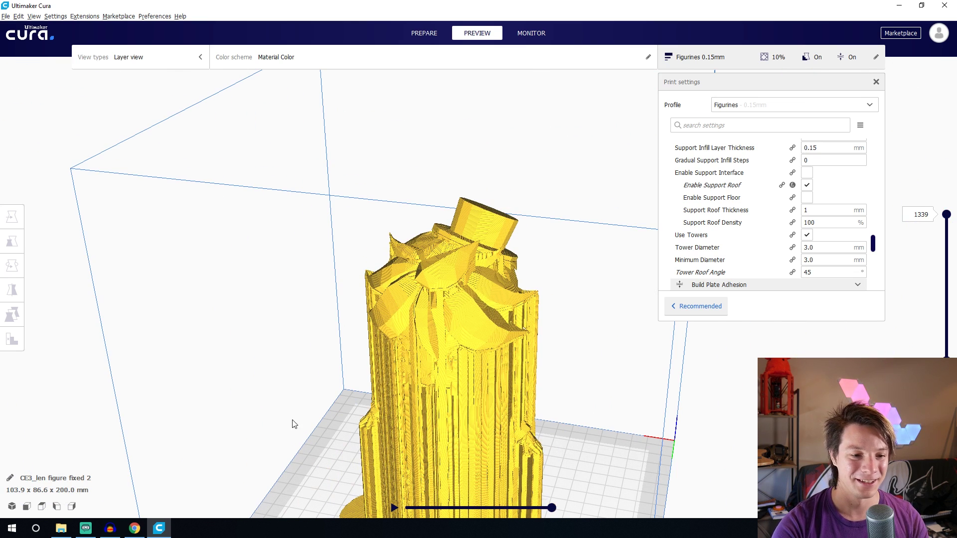